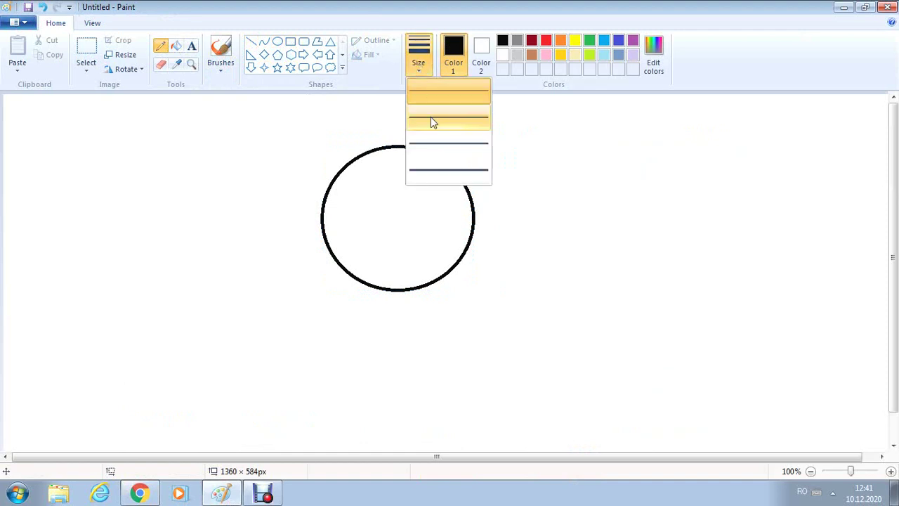
# - With the thickest pencil line, draw a jagged black fringe across the head circle and a two-loop bow with a small knot above it
pyautogui.click(426, 162)
pyautogui.moveTo(325, 202)
pyautogui.mouseDown()
pyautogui.moveTo(365, 202)
pyautogui.moveTo(365, 168)
pyautogui.moveTo(388, 202)
pyautogui.moveTo(395, 167)
pyautogui.moveTo(411, 207)
pyautogui.moveTo(438, 200)
pyautogui.moveTo(430, 168)
pyautogui.moveTo(462, 195)
pyautogui.mouseUp()
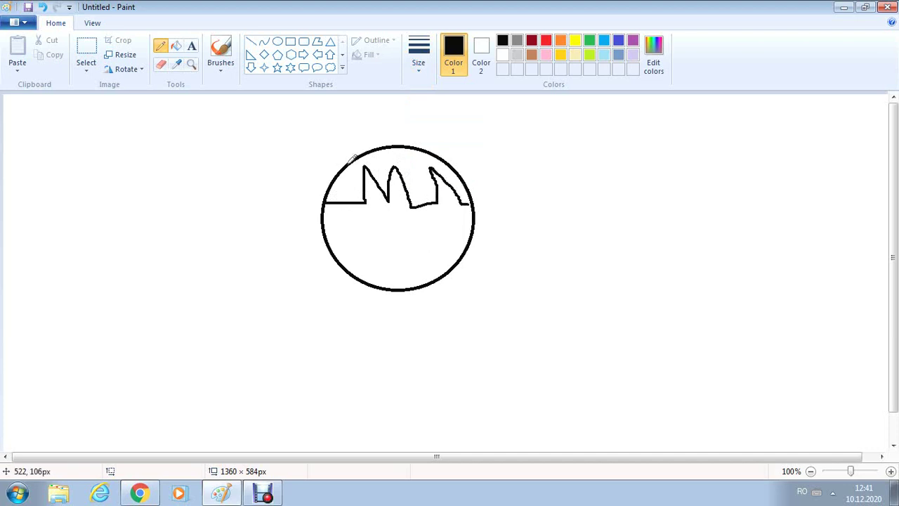
pyautogui.moveTo(349, 163)
pyautogui.mouseDown()
pyautogui.moveTo(348, 124)
pyautogui.moveTo(359, 102)
pyautogui.moveTo(377, 103)
pyautogui.moveTo(392, 144)
pyautogui.moveTo(393, 125)
pyautogui.moveTo(416, 144)
pyautogui.mouseUp()
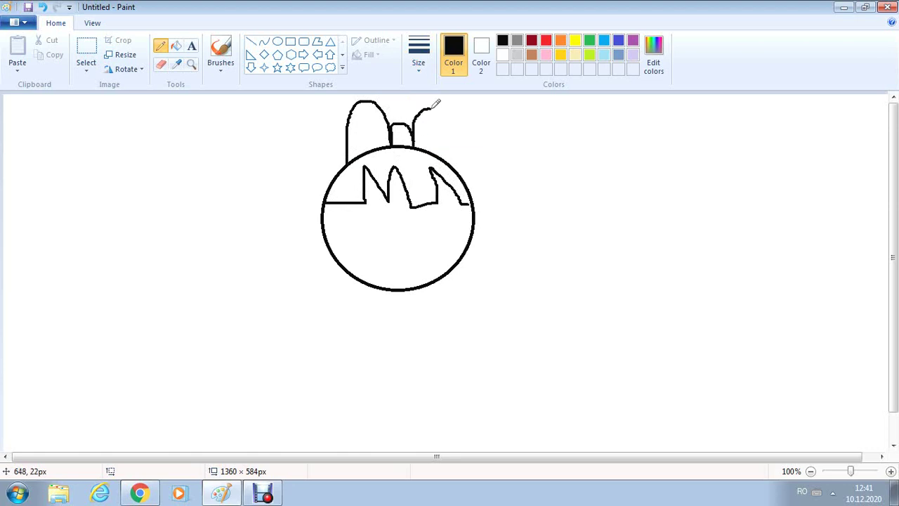
pyautogui.moveTo(433, 106)
pyautogui.mouseDown()
pyautogui.moveTo(455, 135)
pyautogui.moveTo(453, 158)
pyautogui.mouseUp()
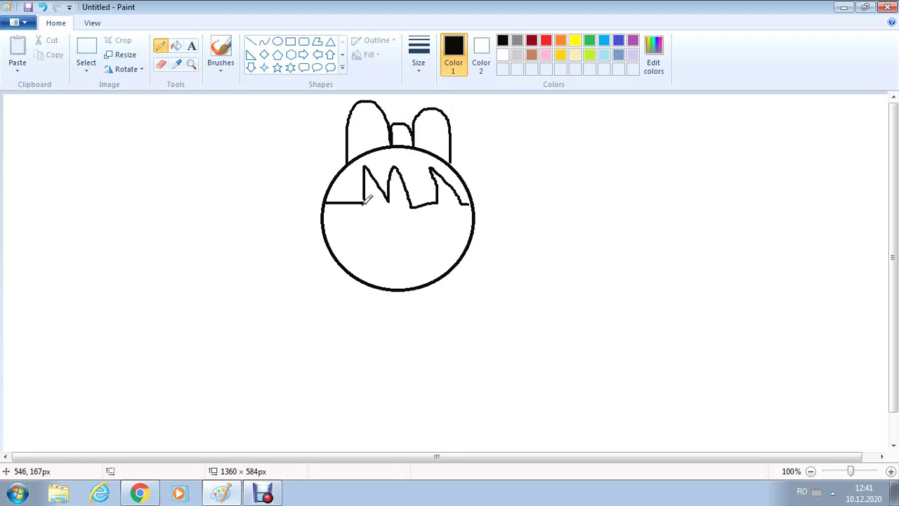
# - Draw the left eye below the fringe with an oval highlight inside, and fill it black around the highlight
pyautogui.moveTo(365, 202); pyautogui.dragTo(387, 281)
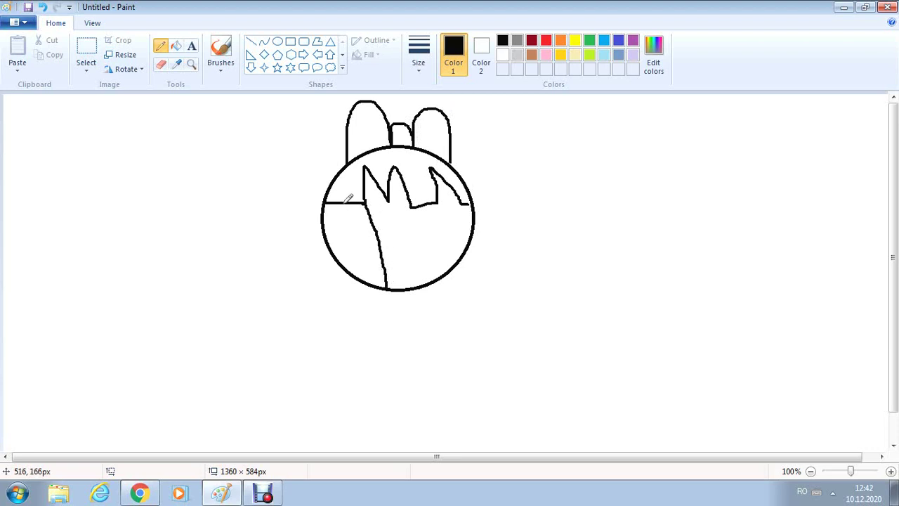
pyautogui.moveTo(345, 202); pyautogui.dragTo(354, 271)
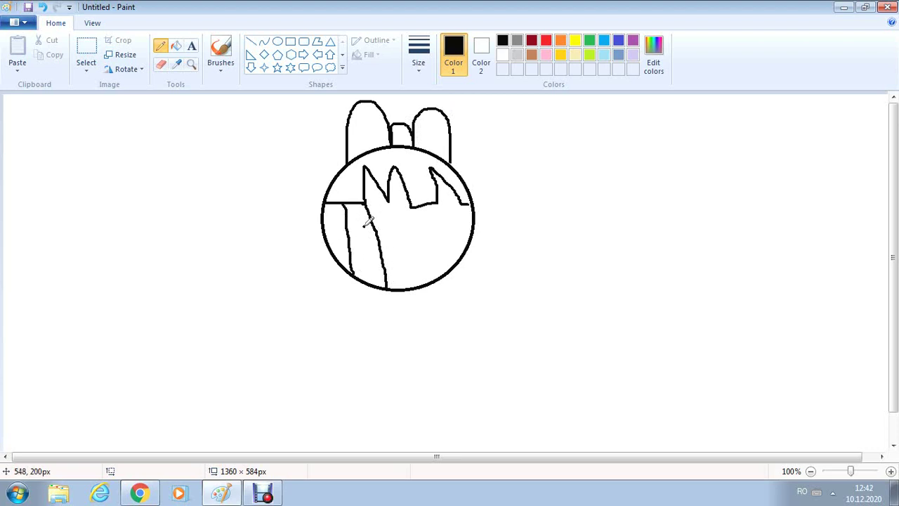
pyautogui.moveTo(363, 226)
pyautogui.mouseDown()
pyautogui.moveTo(371, 238)
pyautogui.moveTo(369, 222)
pyautogui.mouseUp()
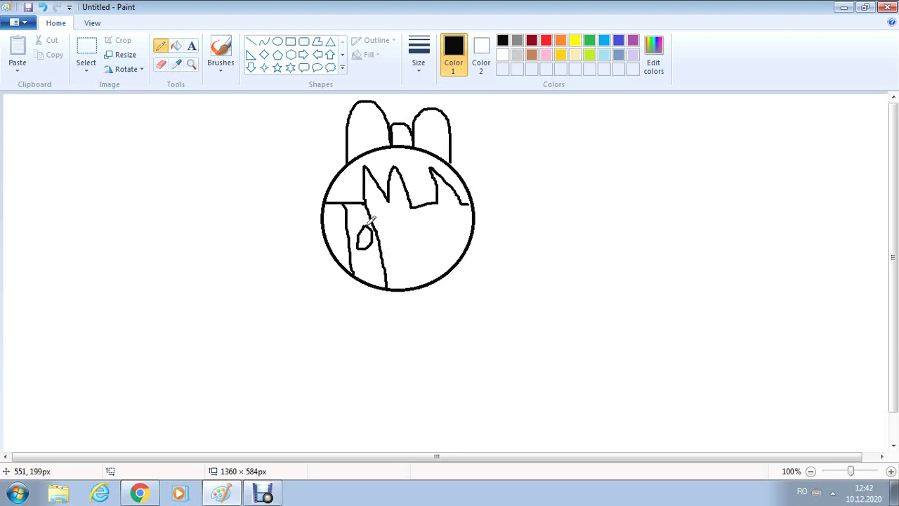
pyautogui.click(177, 48)
pyautogui.click(364, 221)
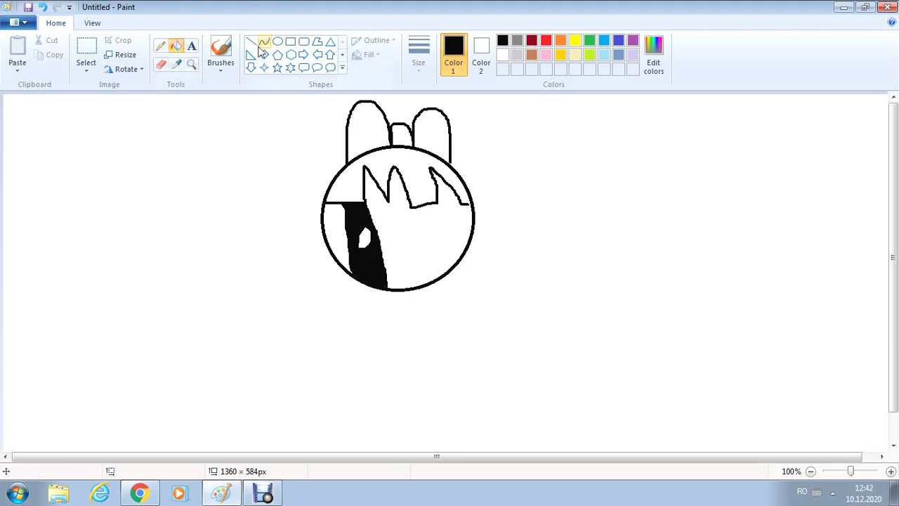
# - Draw the right eye down to the face outline with an oval highlight inside, and fill it black around the highlight
pyautogui.click(161, 46)
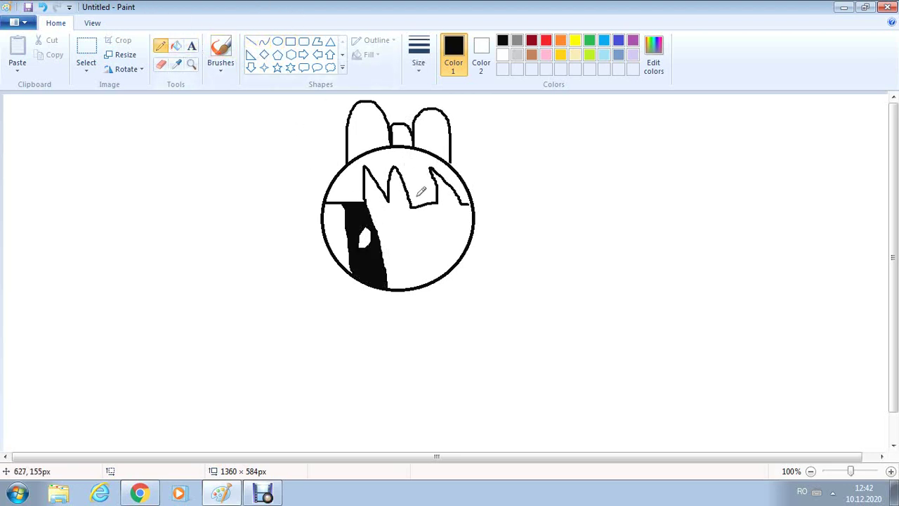
pyautogui.moveTo(435, 200); pyautogui.dragTo(439, 275)
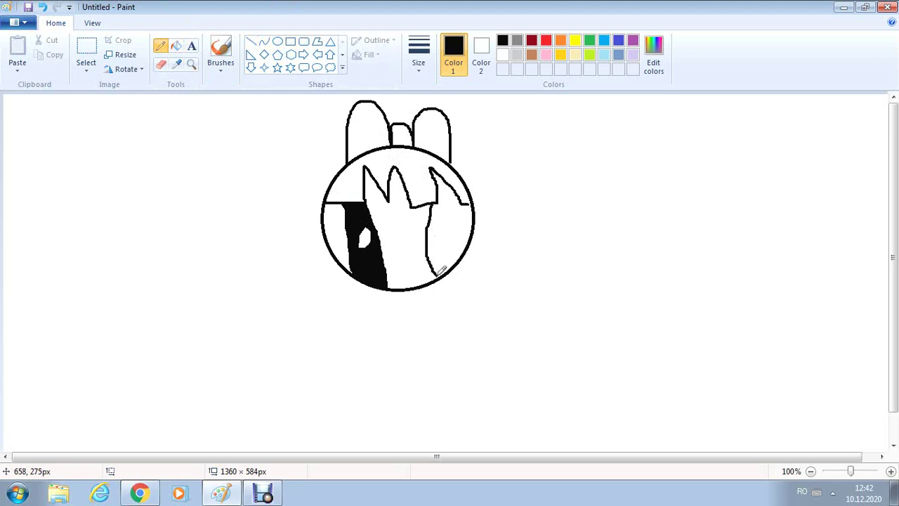
pyautogui.moveTo(441, 223)
pyautogui.mouseDown()
pyautogui.moveTo(455, 243)
pyautogui.moveTo(451, 210)
pyautogui.mouseUp()
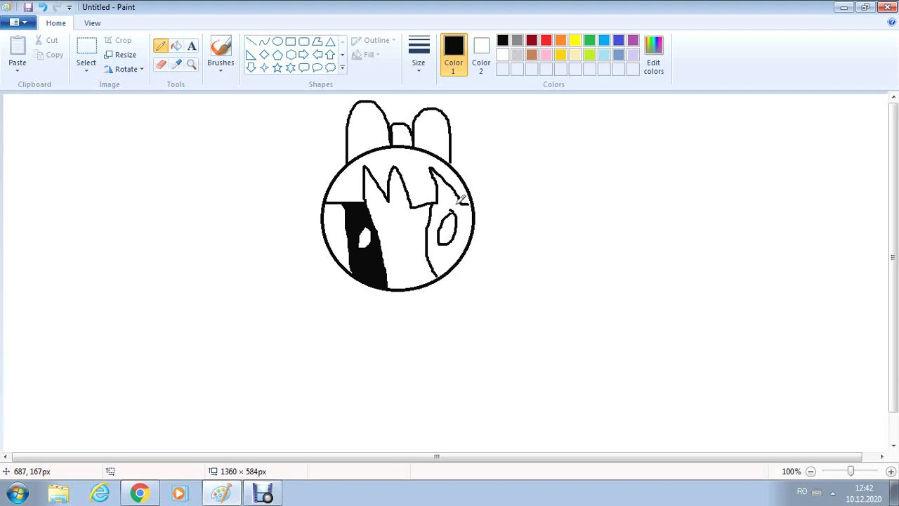
pyautogui.moveTo(462, 198); pyautogui.dragTo(464, 253)
pyautogui.click(176, 46)
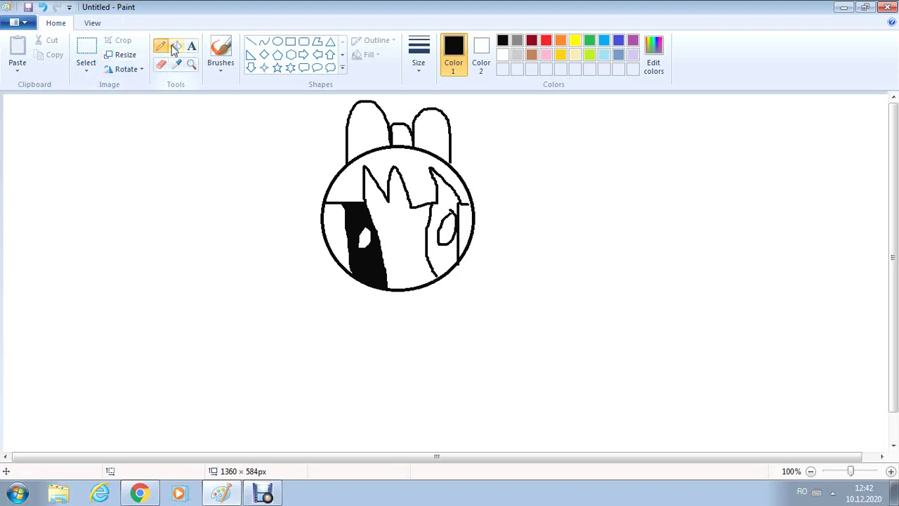
pyautogui.click(440, 247)
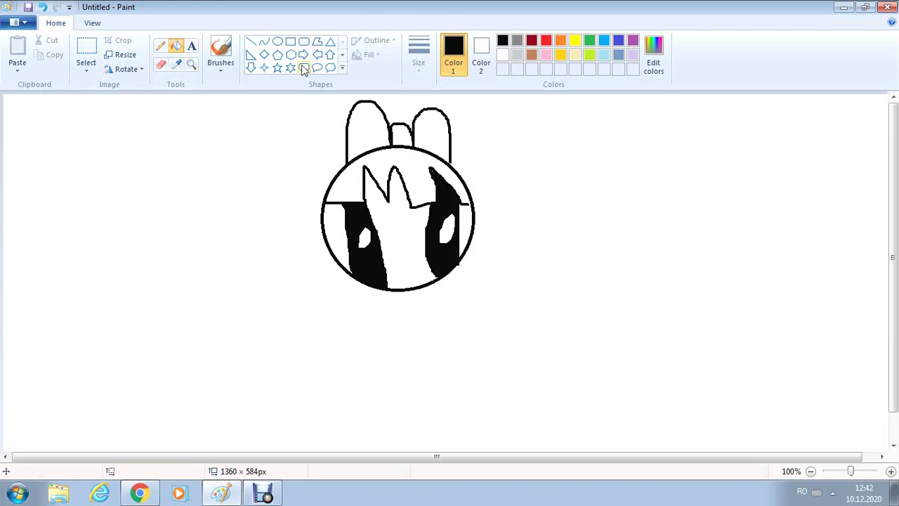
# - Fill the face area outside the left eye with light pink, and try the same outside the right eye but undo that fill
pyautogui.click(545, 55)
pyautogui.click(337, 220)
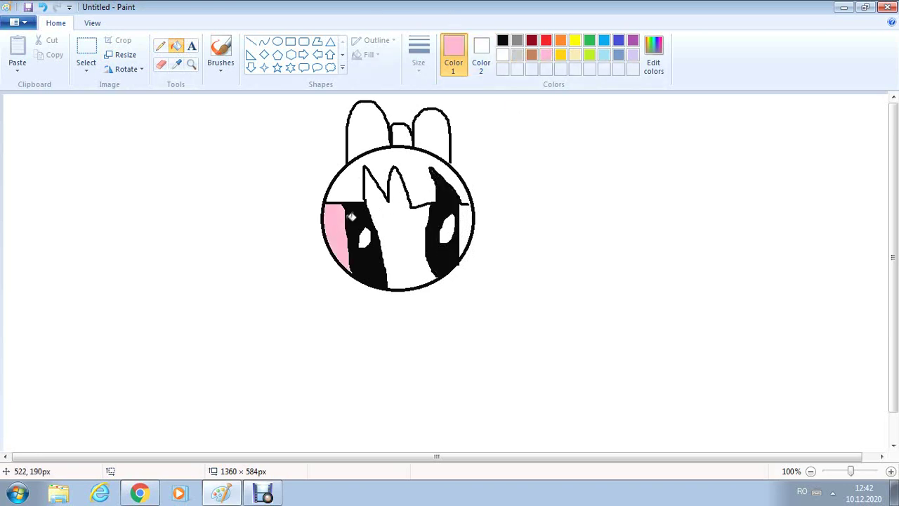
pyautogui.click(467, 221)
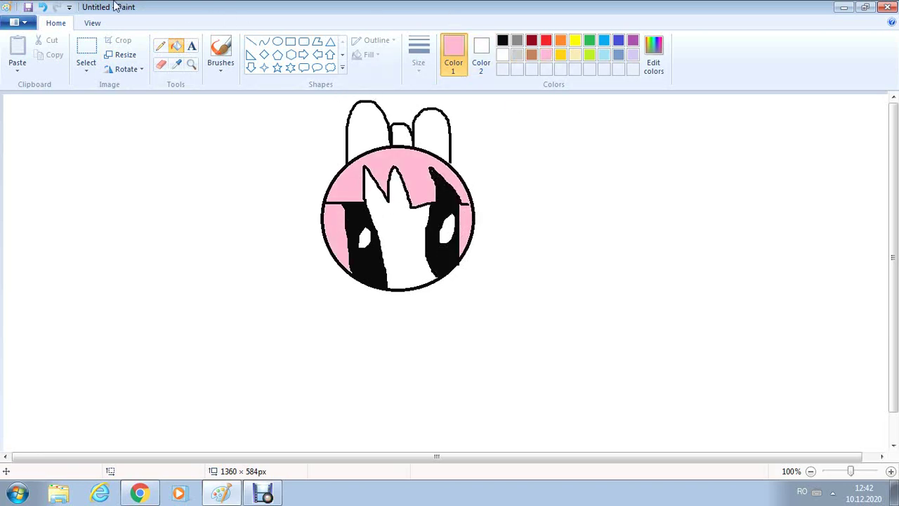
pyautogui.click(42, 7)
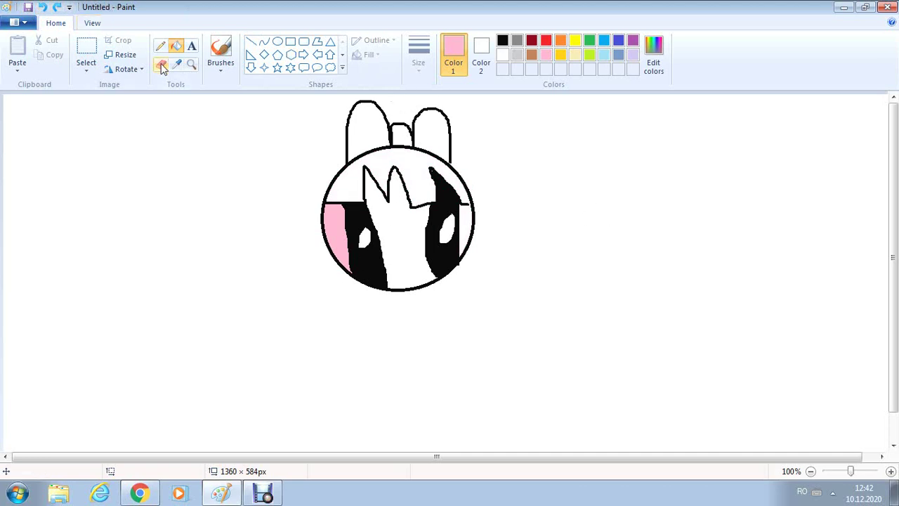
# - Close the gap in the black hairline beside the right eye and fill the area outside that eye with light pink
pyautogui.click(504, 42)
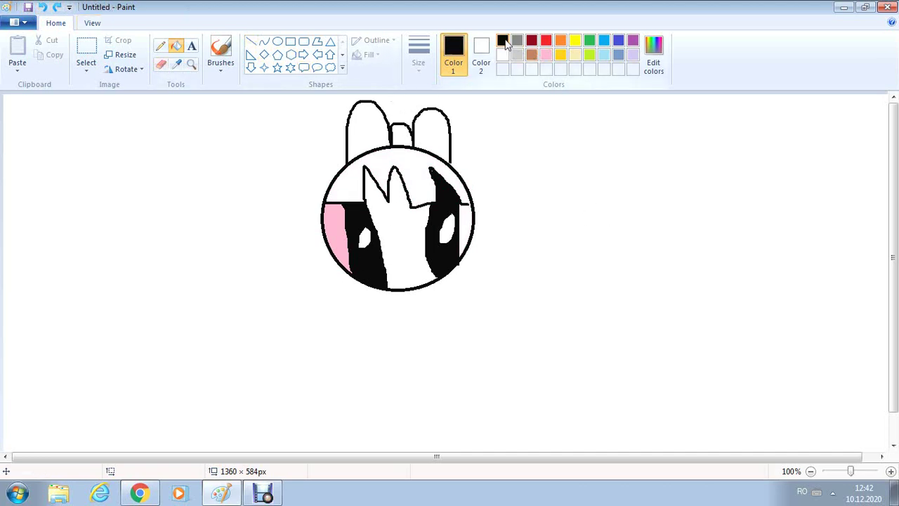
pyautogui.click(160, 46)
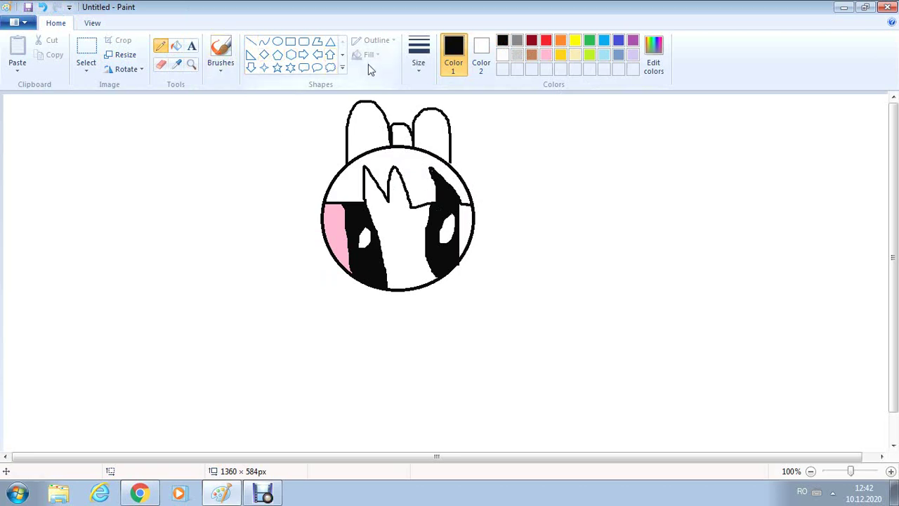
pyautogui.click(546, 56)
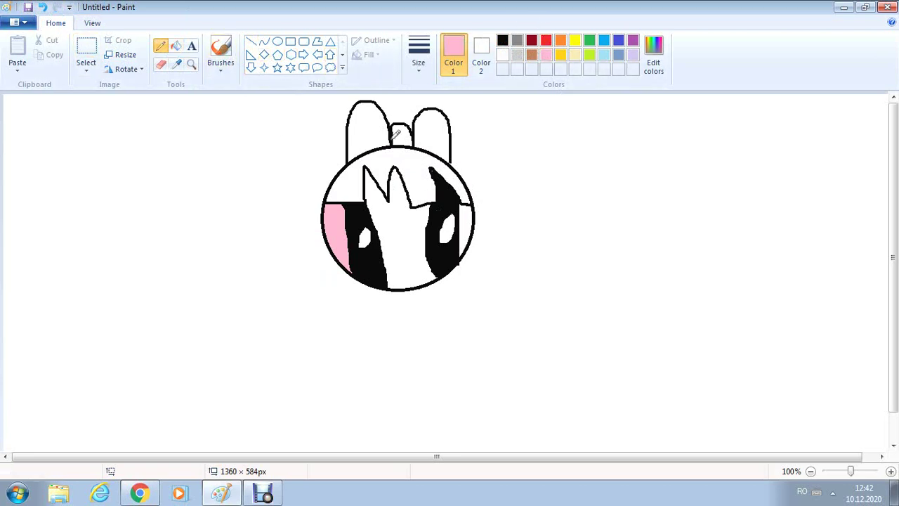
pyautogui.click(176, 45)
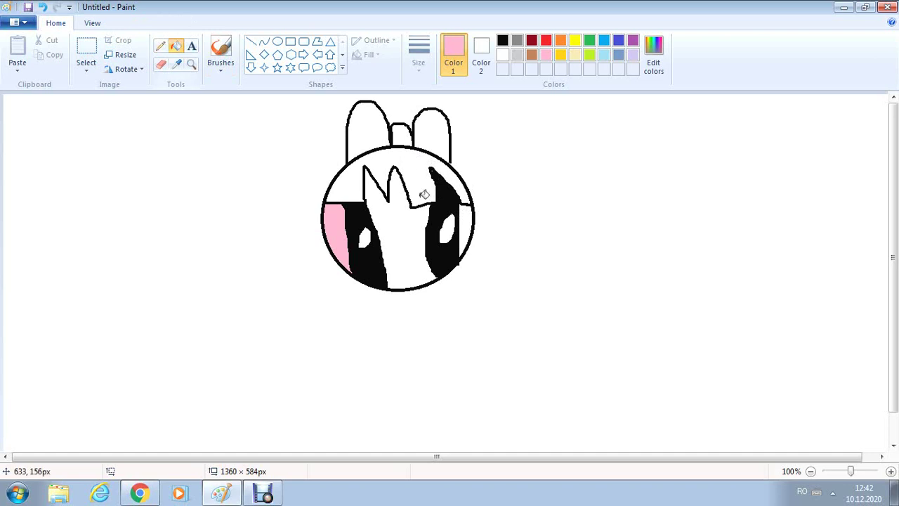
pyautogui.click(467, 218)
pyautogui.hotkey('ctrl', 'z')
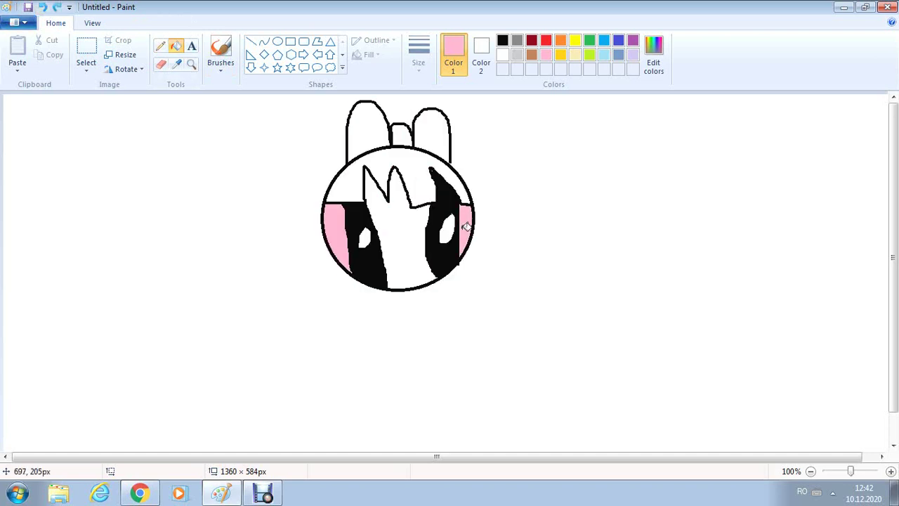
# - Draw a small black smile at the bottom of the face, between the two eyes
pyautogui.click(251, 41)
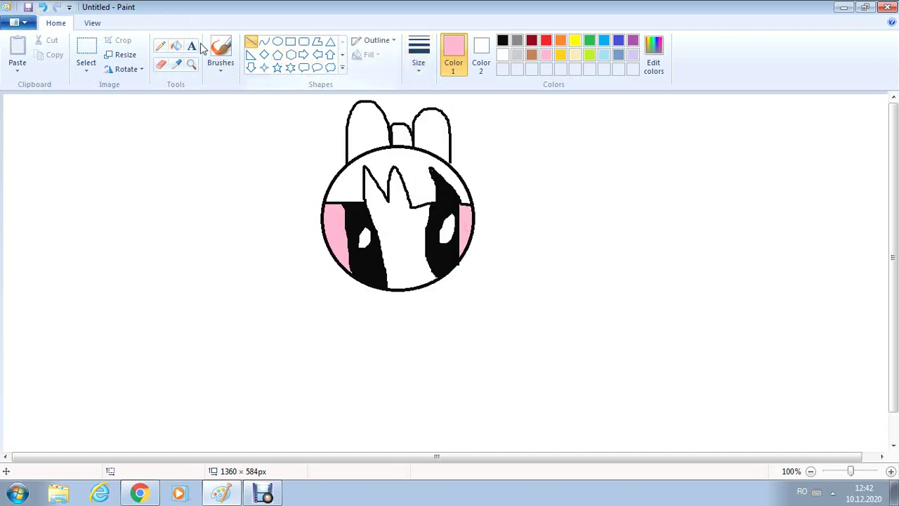
pyautogui.click(160, 45)
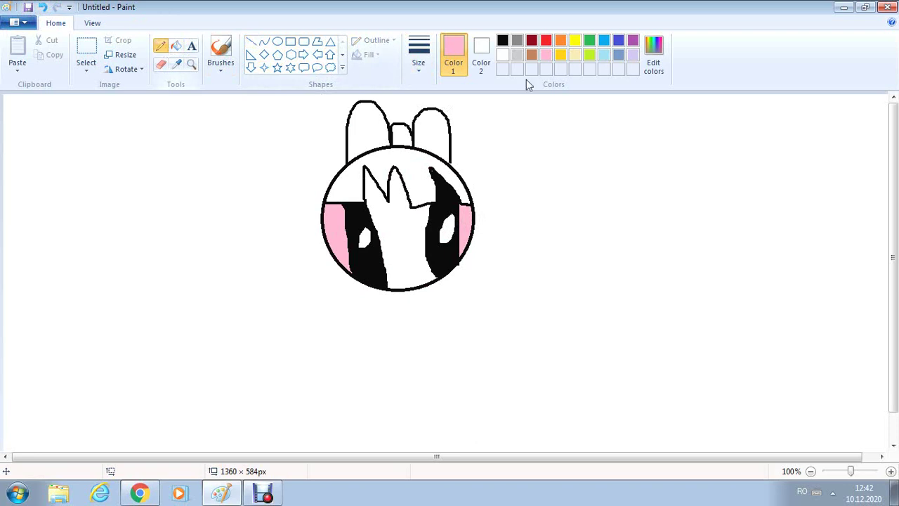
pyautogui.click(505, 42)
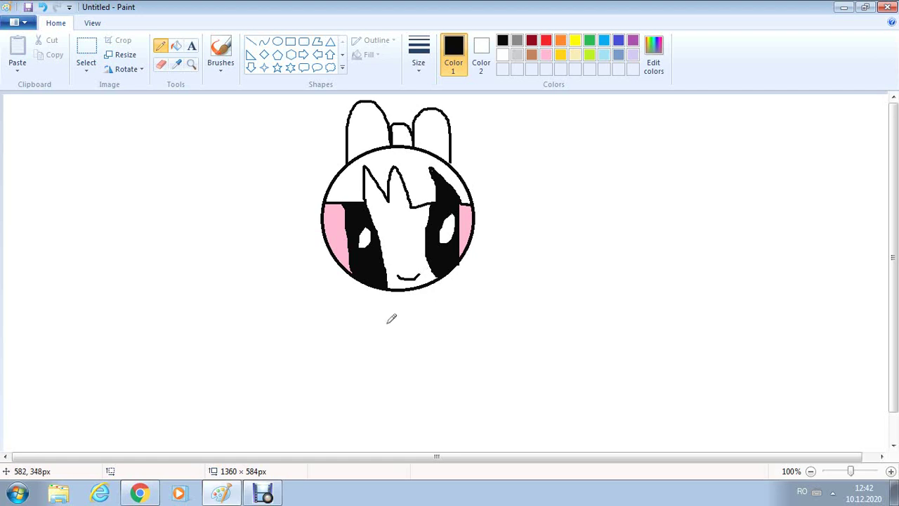
# - Draw a black body outline below the head from two vertical lines and a bottom edge about 110 px wide
pyautogui.click(251, 41)
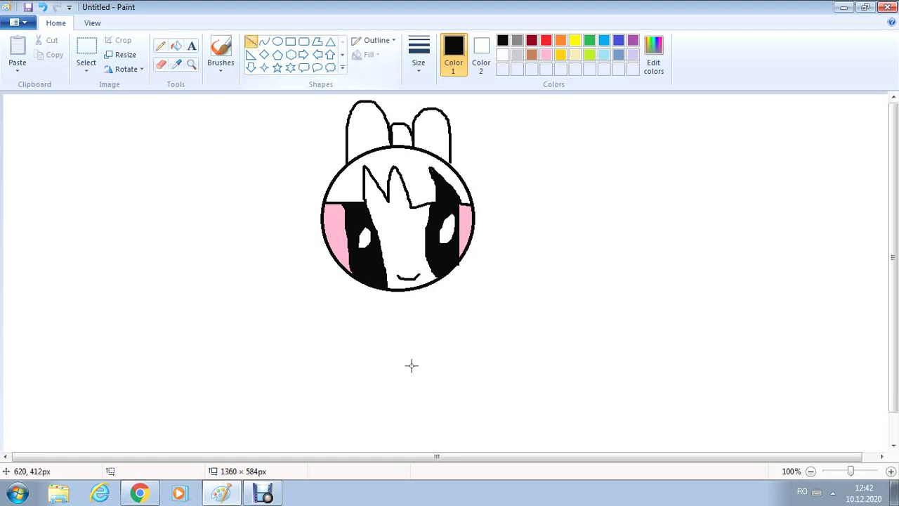
pyautogui.moveTo(370, 289); pyautogui.dragTo(370, 397)
pyautogui.moveTo(374, 290); pyautogui.dragTo(374, 287)
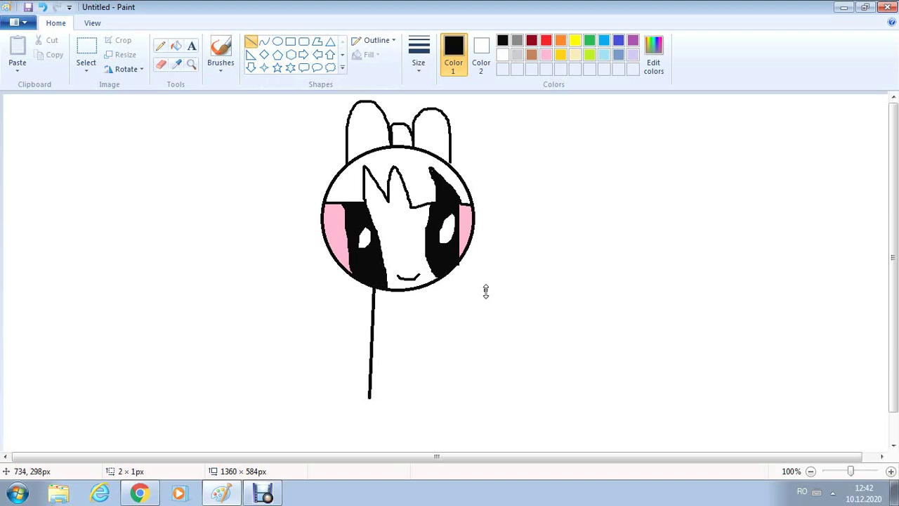
pyautogui.moveTo(437, 279)
pyautogui.mouseDown()
pyautogui.moveTo(429, 387)
pyautogui.moveTo(437, 389)
pyautogui.mouseUp()
pyautogui.moveTo(369, 398); pyautogui.dragTo(441, 391)
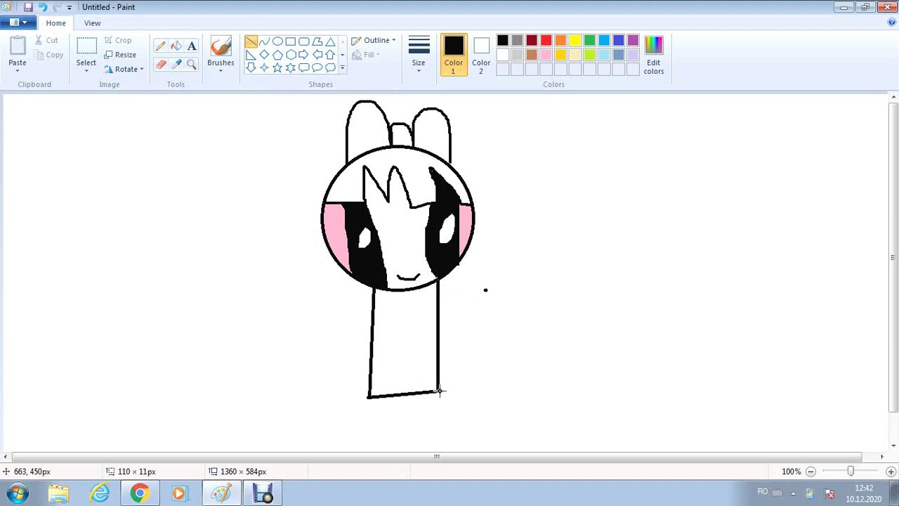
# - Draw two horizontal lines about 100 px long across the body and fill the band between them black
pyautogui.moveTo(373, 318); pyautogui.dragTo(438, 318)
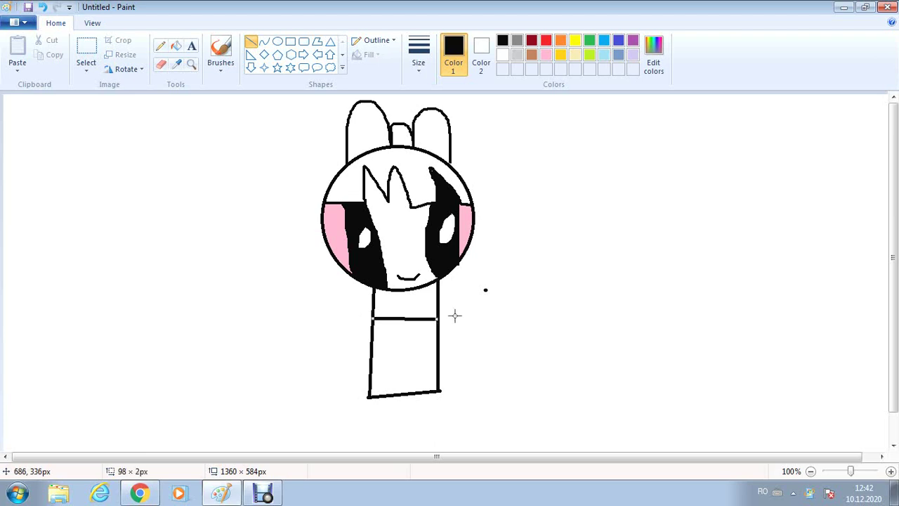
pyautogui.moveTo(374, 347); pyautogui.dragTo(437, 347)
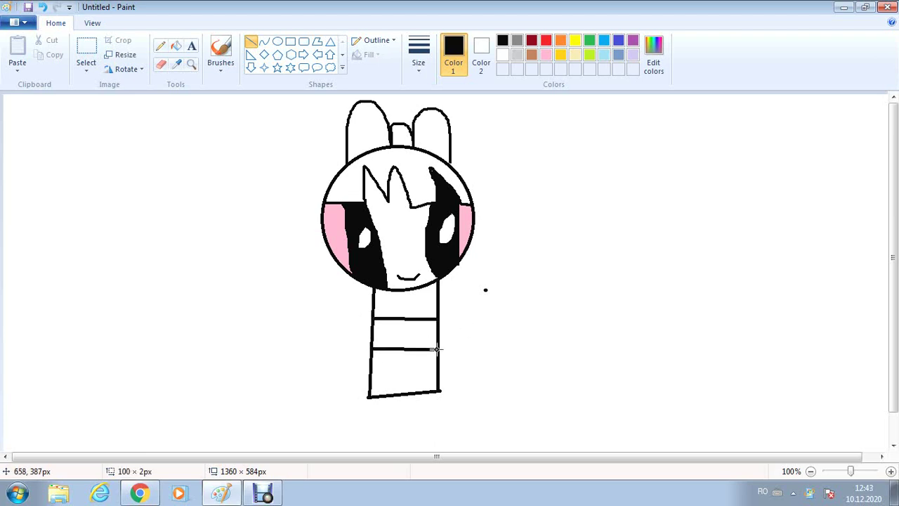
pyautogui.click(176, 46)
pyautogui.click(402, 337)
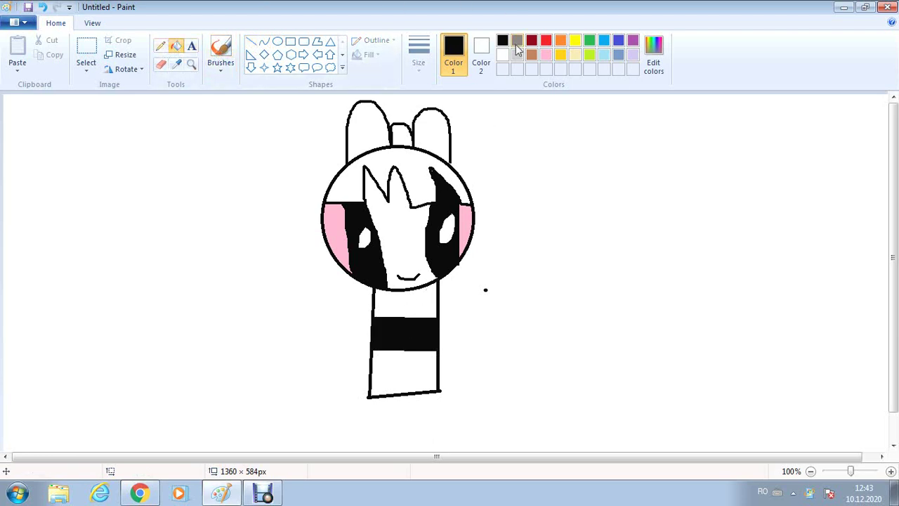
# - Fill the body sections above and below the black band with light pink
pyautogui.click(546, 54)
pyautogui.click(409, 302)
pyautogui.click(406, 366)
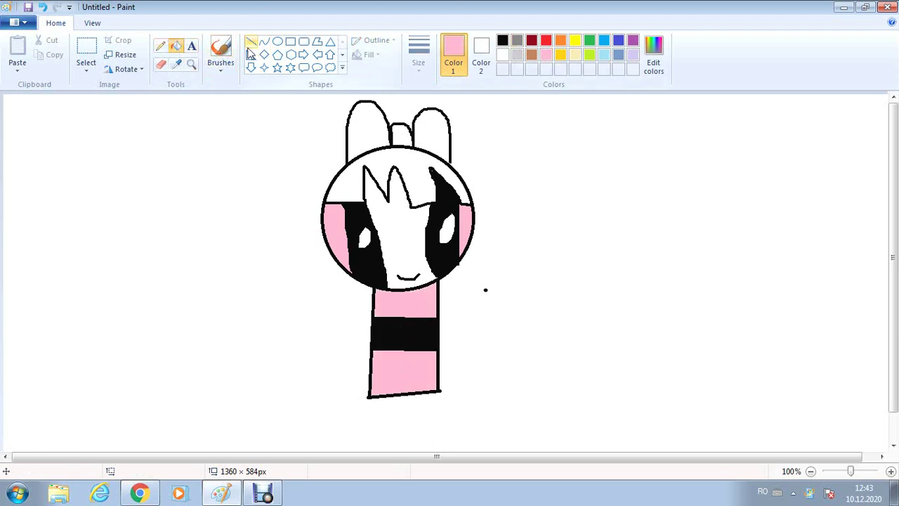
# - Draw two rounded black legs below the body, each with a horizontal line across it and a small square on the foot
pyautogui.click(160, 46)
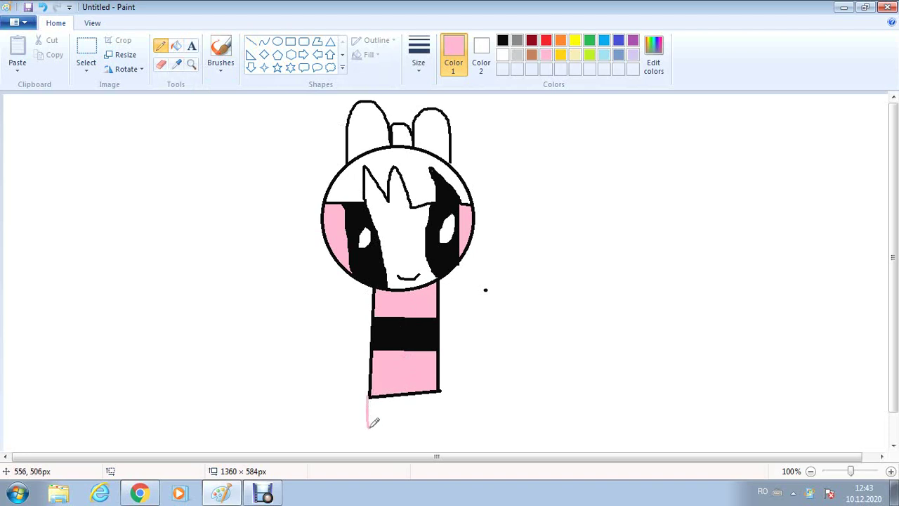
pyautogui.click(502, 40)
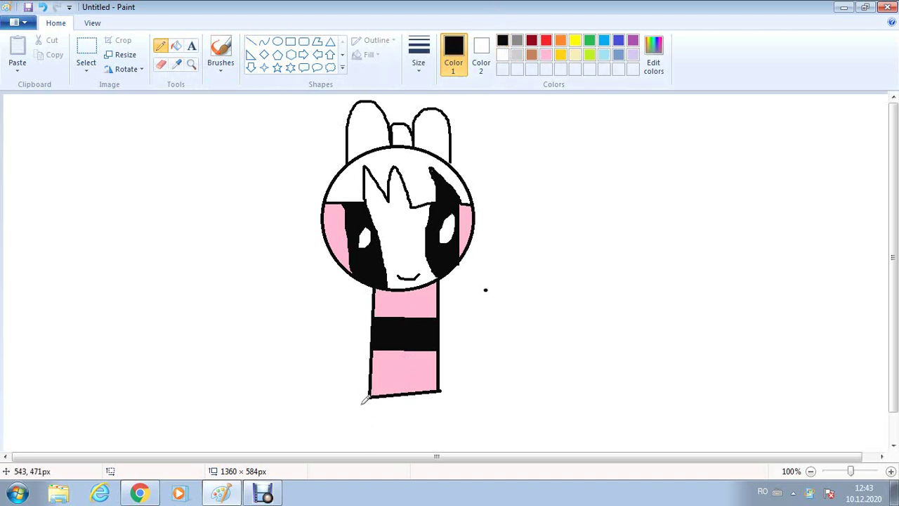
pyautogui.moveTo(369, 397)
pyautogui.mouseDown()
pyautogui.moveTo(370, 439)
pyautogui.moveTo(395, 442)
pyautogui.moveTo(409, 392)
pyautogui.mouseUp()
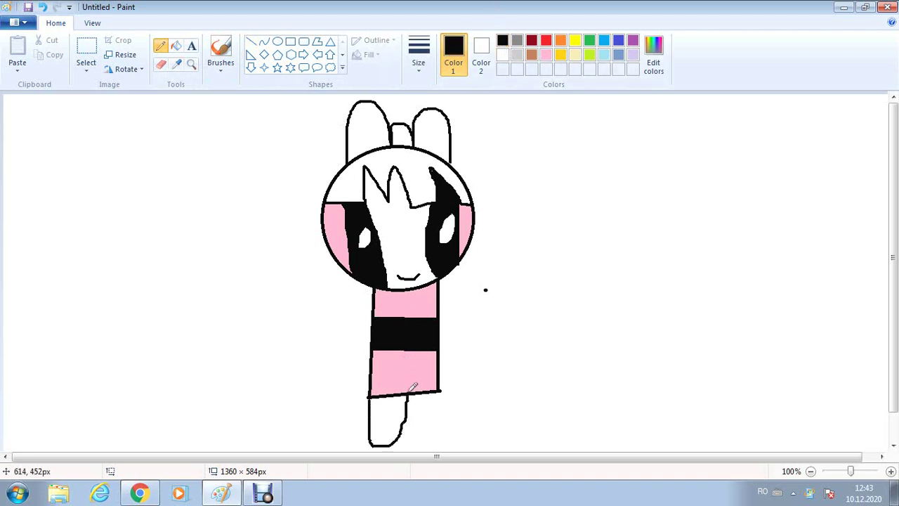
pyautogui.moveTo(404, 425)
pyautogui.mouseDown()
pyautogui.moveTo(434, 430)
pyautogui.moveTo(441, 388)
pyautogui.mouseUp()
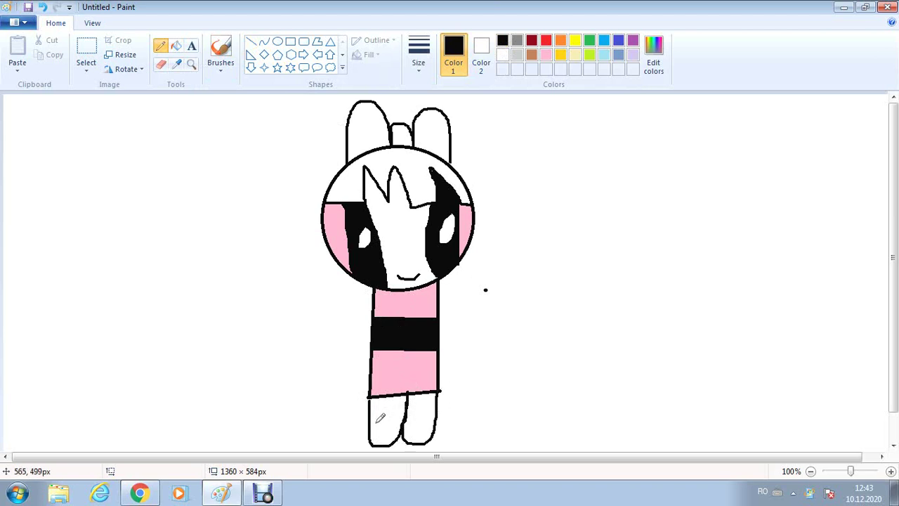
pyautogui.moveTo(369, 410); pyautogui.dragTo(388, 411)
pyautogui.moveTo(378, 419)
pyautogui.mouseDown()
pyautogui.moveTo(382, 432)
pyautogui.moveTo(380, 420)
pyautogui.moveTo(434, 416)
pyautogui.mouseUp()
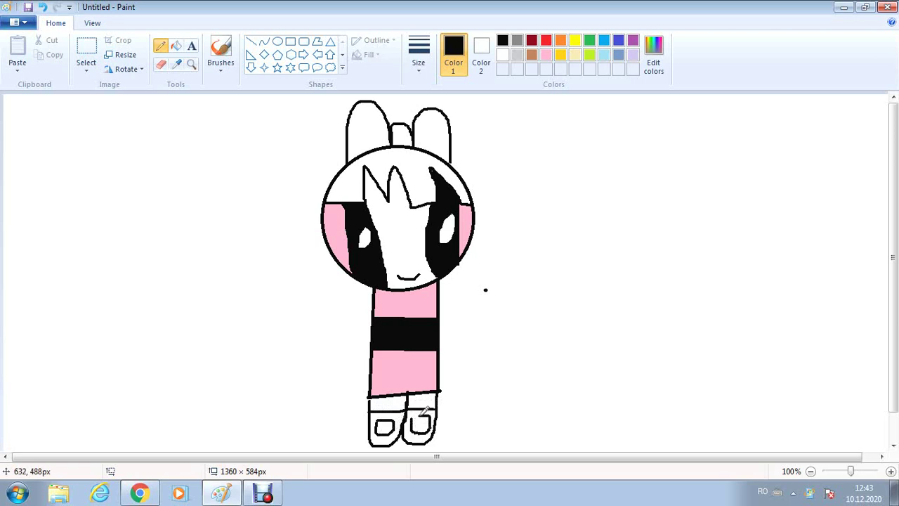
# - Fill both shoes black around their small white squares, closing the gap in the right shoe's square outline
pyautogui.click(175, 47)
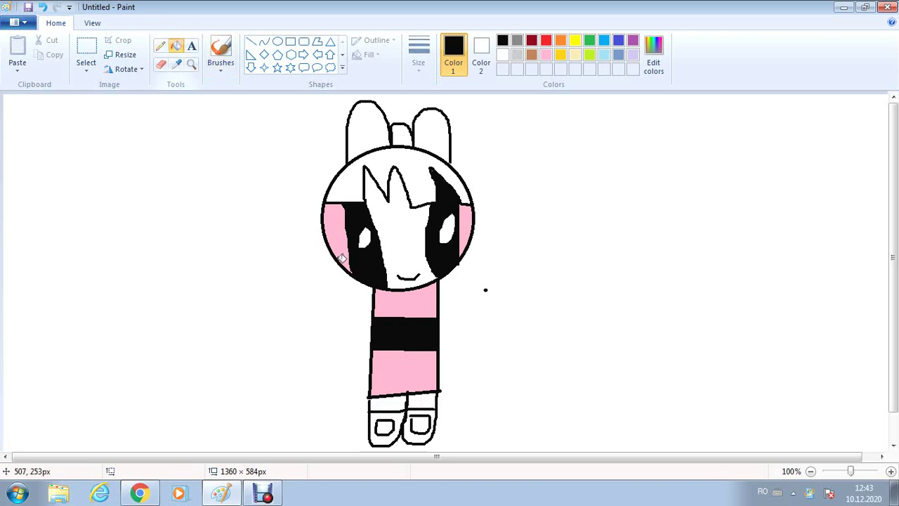
pyautogui.click(401, 415)
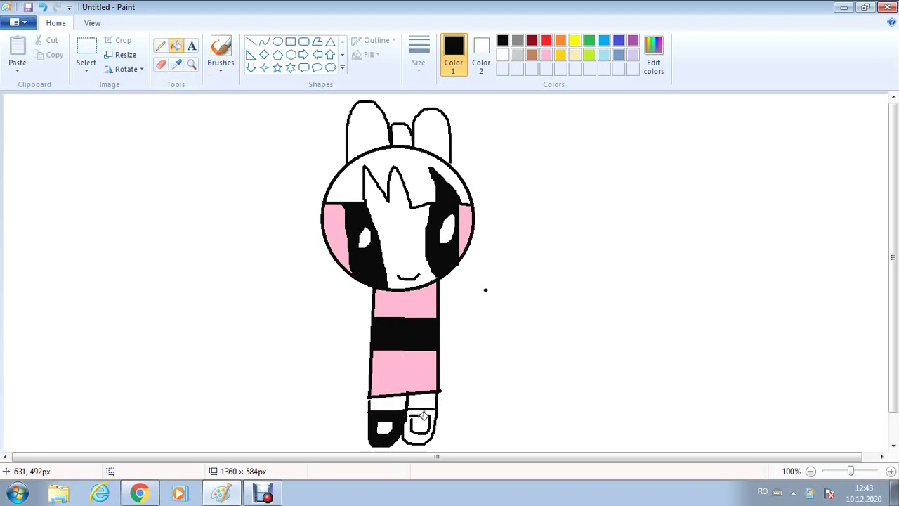
pyautogui.click(413, 412)
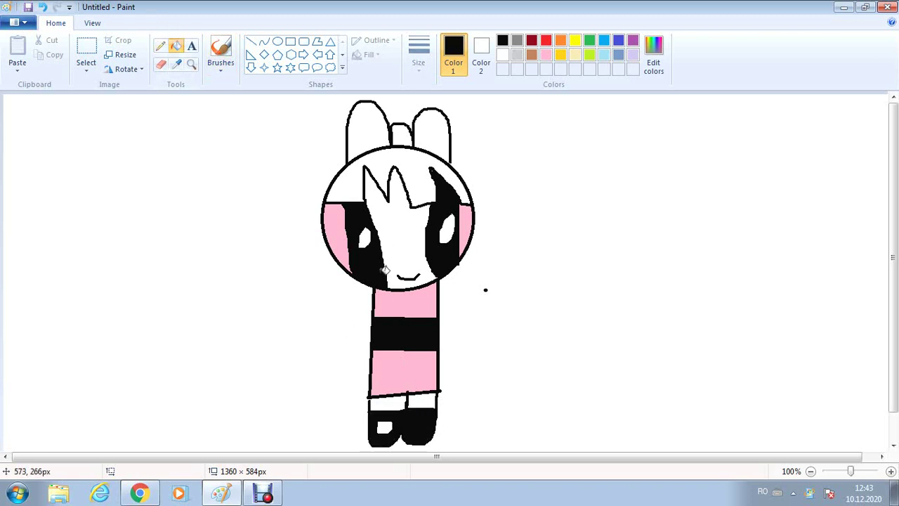
pyautogui.click(42, 7)
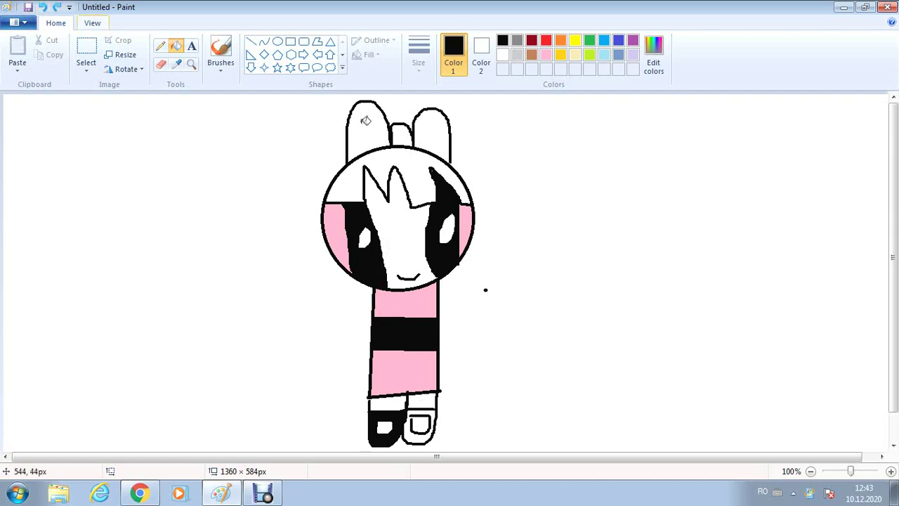
pyautogui.click(161, 47)
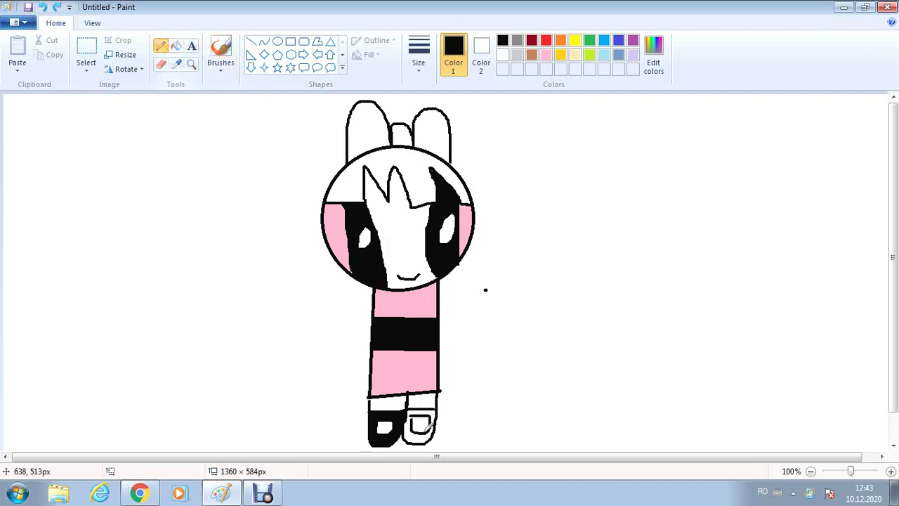
pyautogui.click(263, 494)
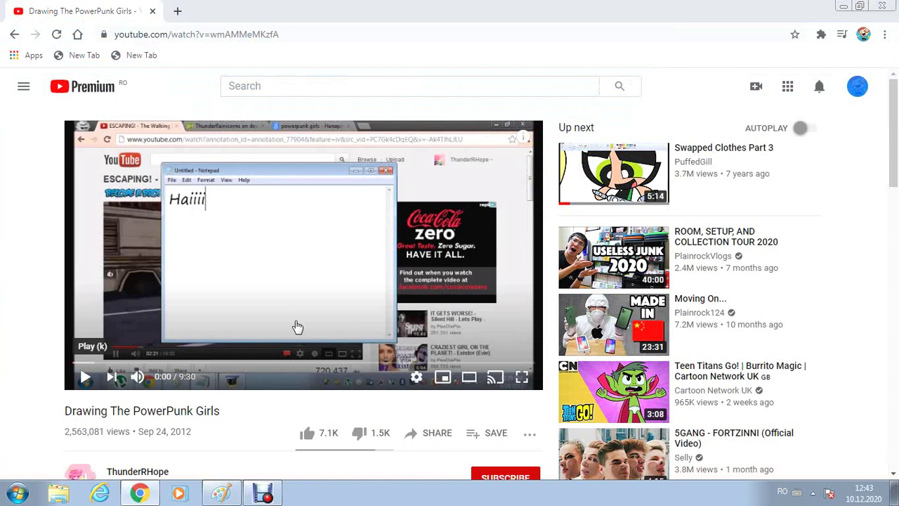
pyautogui.click(297, 327)
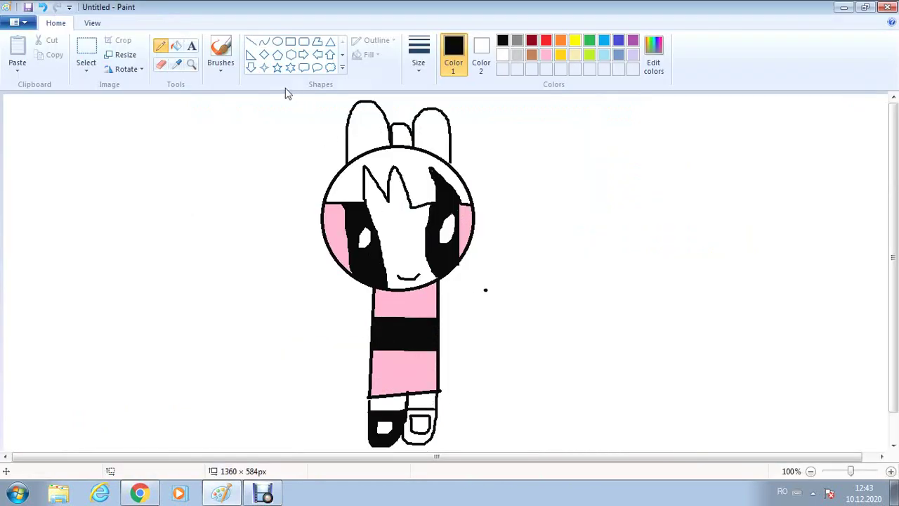
pyautogui.click(176, 46)
pyautogui.click(429, 419)
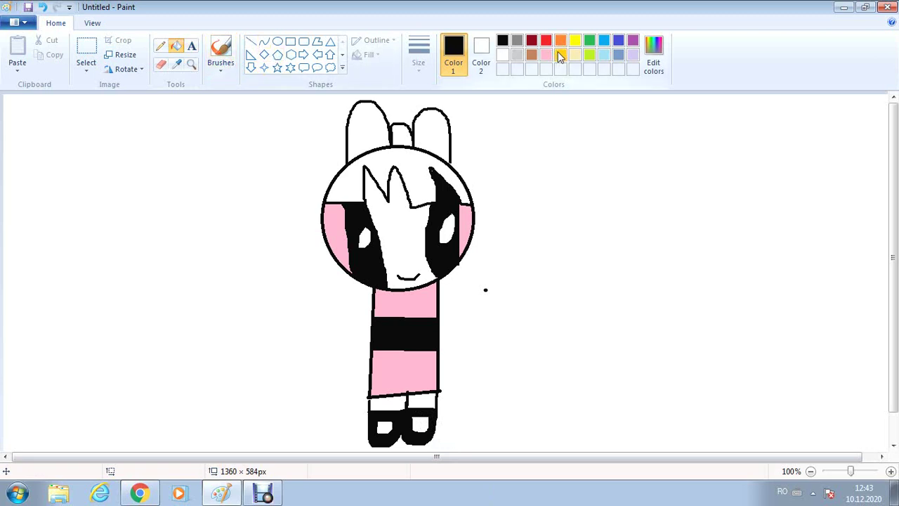
# - Add the basic orange (red 255, green 128, blue 0) as a custom colour and fill the hair with it
pyautogui.click(651, 67)
pyautogui.click(333, 201)
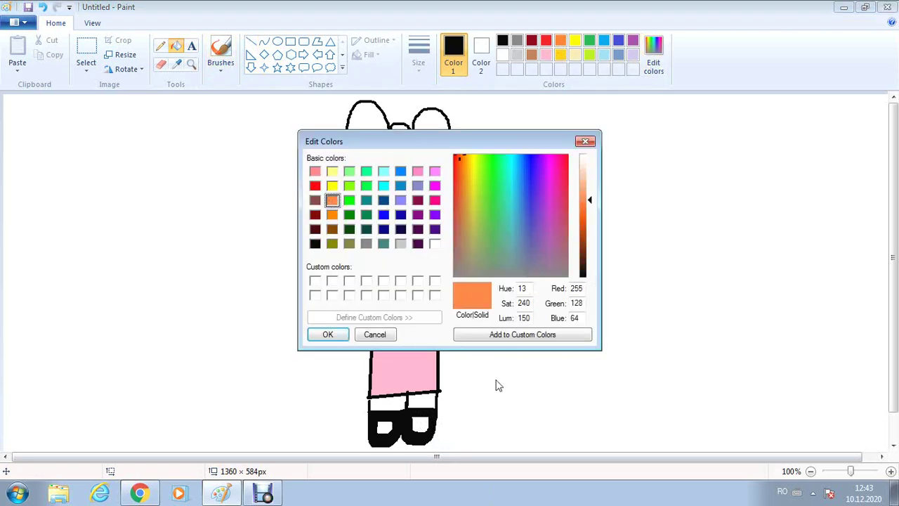
pyautogui.click(332, 214)
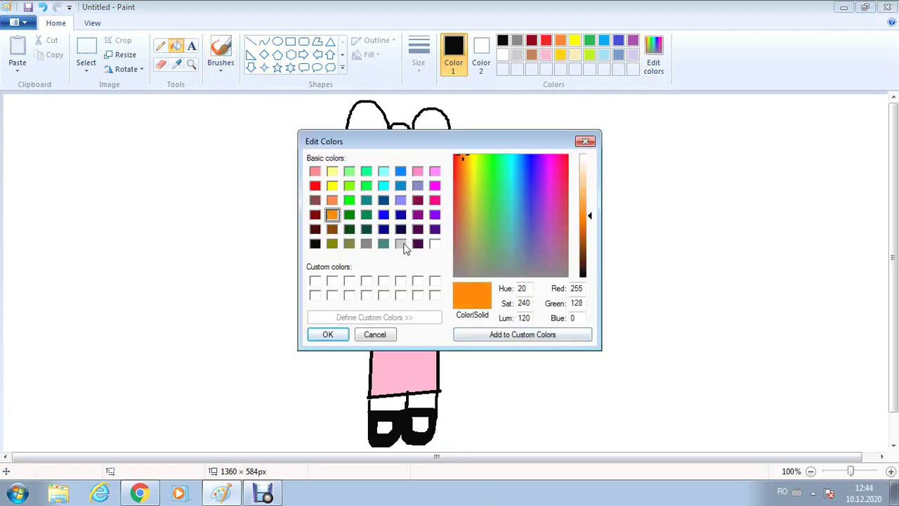
pyautogui.click(494, 334)
pyautogui.click(328, 335)
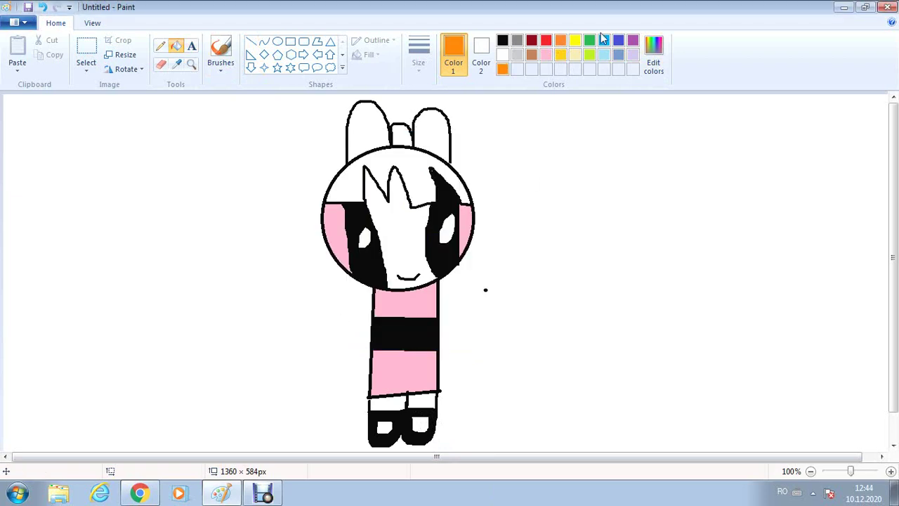
pyautogui.click(388, 163)
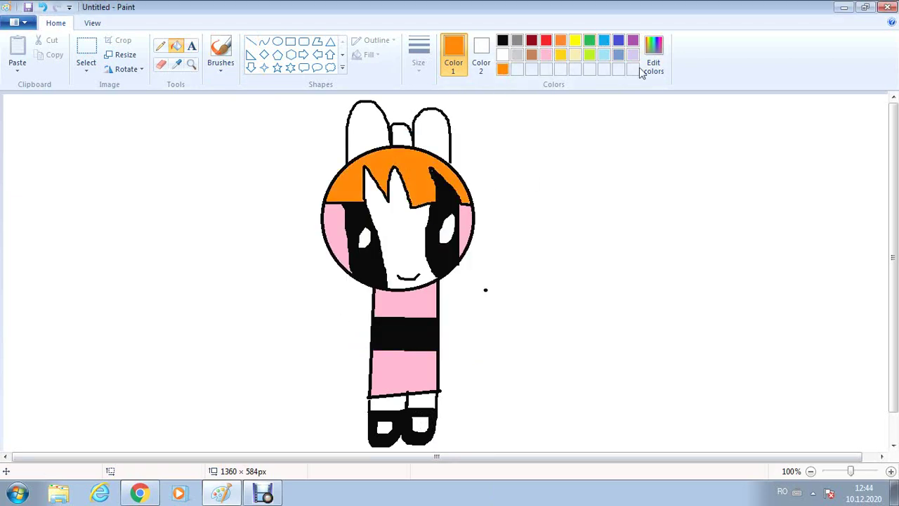
# - Fill the three bow sections with red and erase the stray black dot beside the body
pyautogui.click(546, 40)
pyautogui.click(367, 126)
pyautogui.click(404, 136)
pyautogui.click(440, 133)
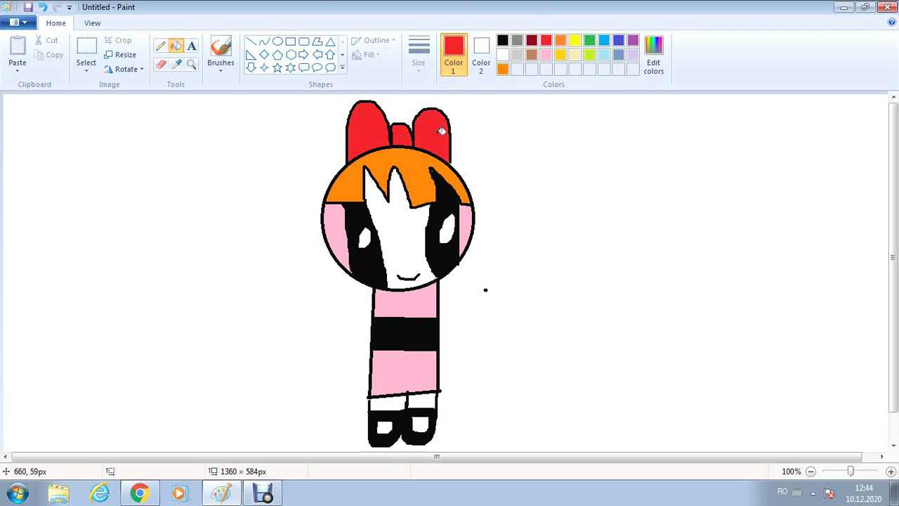
pyautogui.click(161, 63)
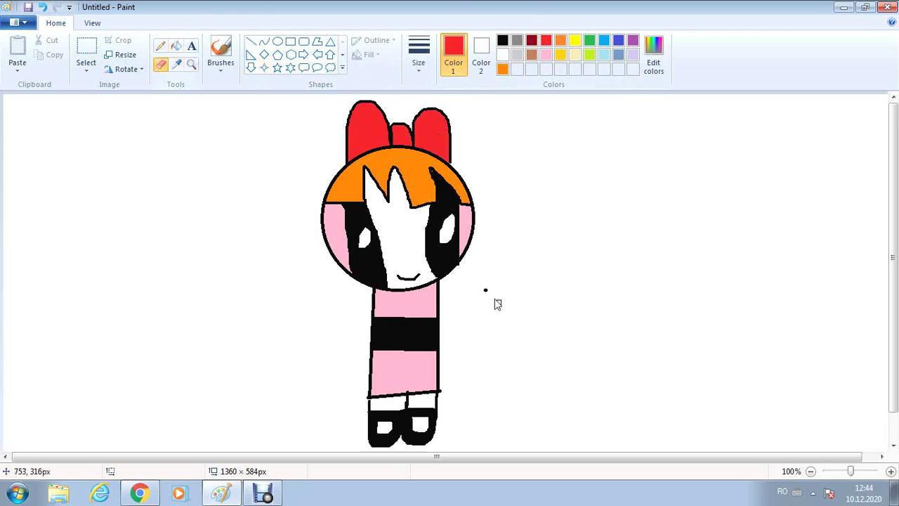
pyautogui.click(484, 290)
# - Draw a curved black arm outline about 120 px tall along the left side of the body
pyautogui.click(503, 40)
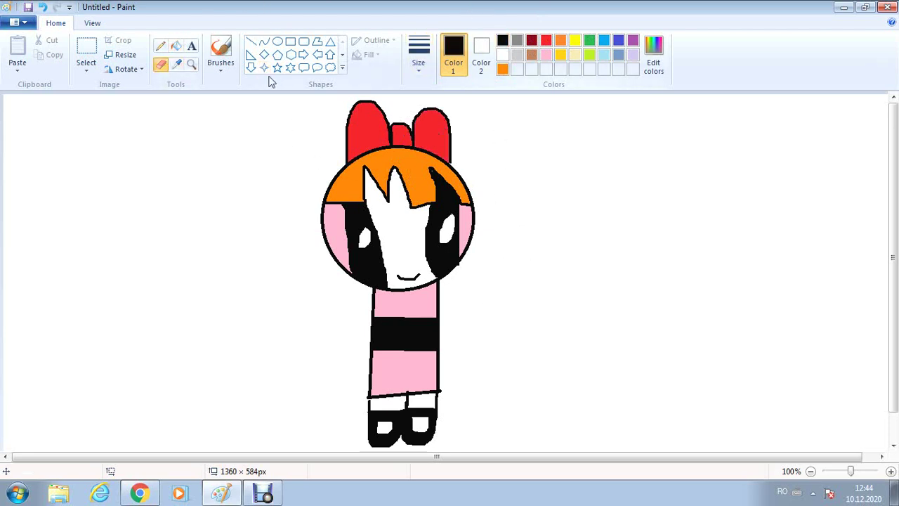
pyautogui.click(160, 46)
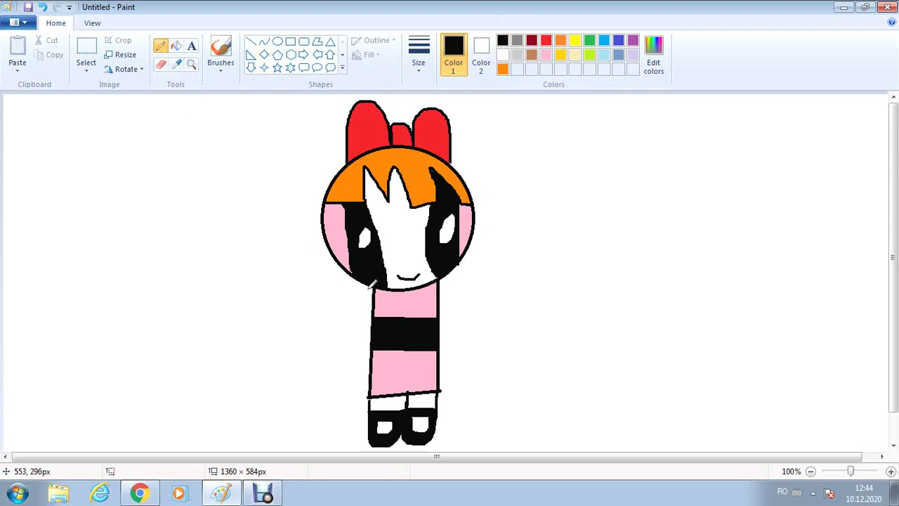
pyautogui.moveTo(372, 284)
pyautogui.mouseDown()
pyautogui.moveTo(339, 310)
pyautogui.moveTo(343, 343)
pyautogui.mouseUp()
pyautogui.hotkey('ctrl', 'z')
pyautogui.moveTo(364, 289)
pyautogui.mouseDown()
pyautogui.moveTo(349, 324)
pyautogui.moveTo(361, 354)
pyautogui.mouseUp()
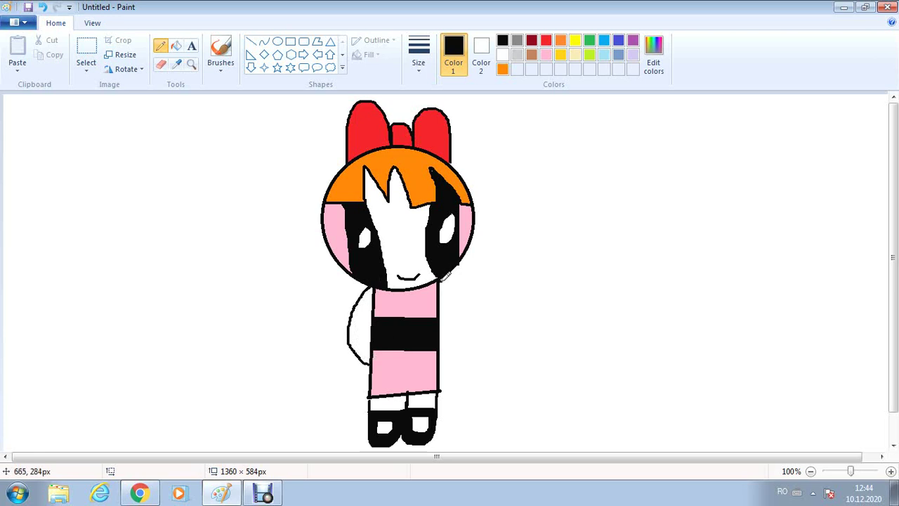
pyautogui.moveTo(445, 275)
pyautogui.mouseDown()
pyautogui.moveTo(481, 308)
pyautogui.moveTo(473, 353)
pyautogui.mouseUp()
pyautogui.hotkey('ctrl', 'z')
pyautogui.moveTo(443, 272); pyautogui.dragTo(466, 333)
pyautogui.hotkey('ctrl', 'z')
pyautogui.moveTo(447, 275); pyautogui.dragTo(470, 318)
pyautogui.hotkey('ctrl', 'z')
# - Draw a curved black arm outline about 125 px tall along the right side of the body and activate the Fill tool
pyautogui.moveTo(444, 269)
pyautogui.mouseDown()
pyautogui.moveTo(474, 324)
pyautogui.moveTo(470, 354)
pyautogui.moveTo(449, 358)
pyautogui.mouseUp()
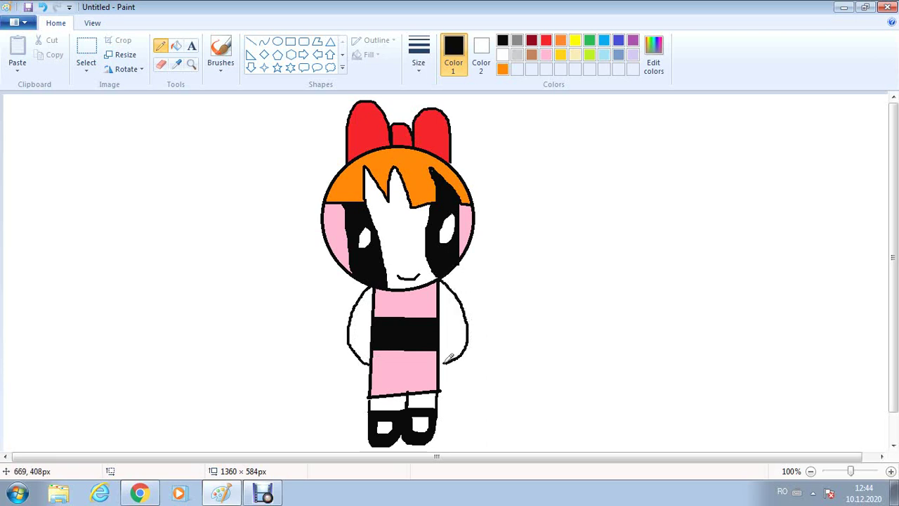
pyautogui.click(176, 46)
pyautogui.click(657, 62)
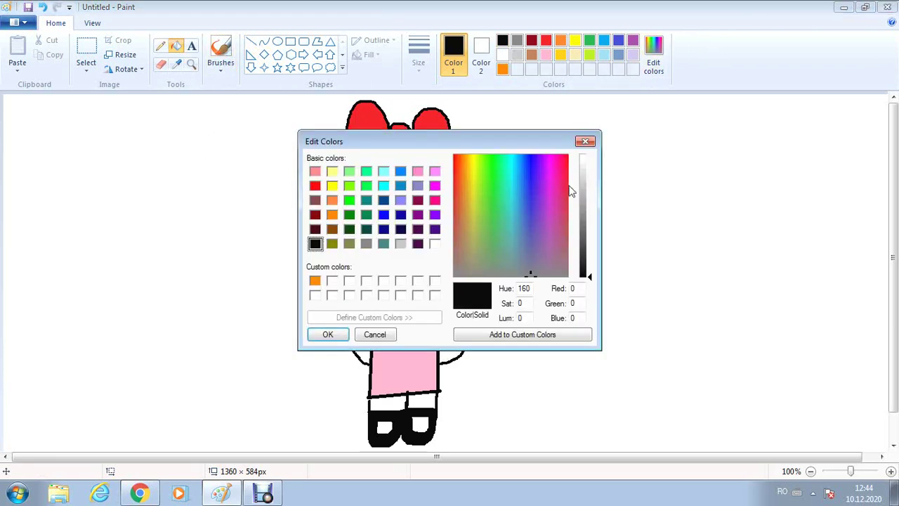
pyautogui.click(331, 185)
pyautogui.click(315, 172)
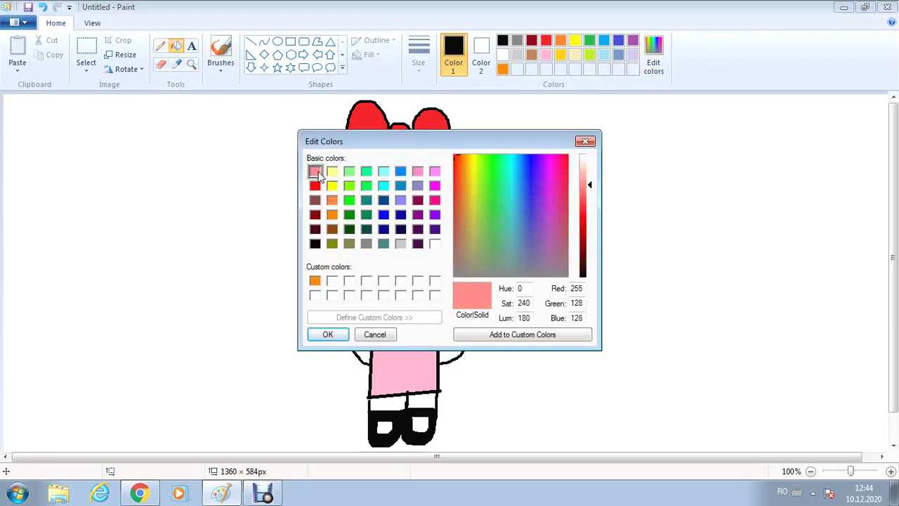
pyautogui.moveTo(595, 198)
pyautogui.mouseDown()
pyautogui.moveTo(591, 170)
pyautogui.moveTo(590, 184)
pyautogui.mouseUp()
pyautogui.click(332, 185)
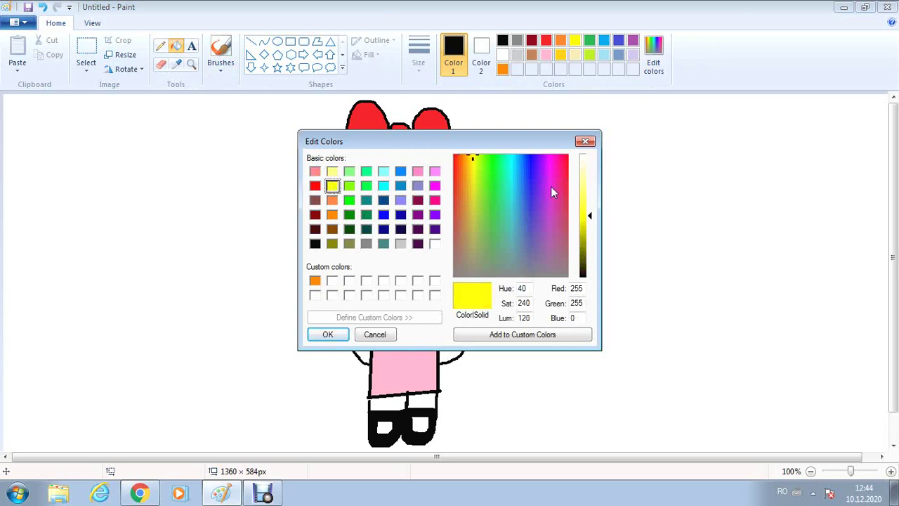
pyautogui.moveTo(591, 215); pyautogui.dragTo(590, 172)
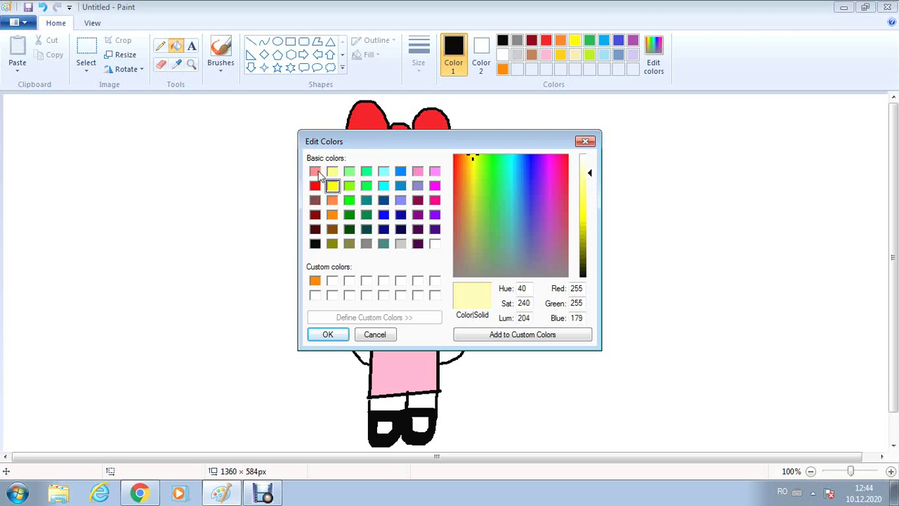
pyautogui.click(331, 172)
pyautogui.moveTo(590, 187); pyautogui.dragTo(591, 181)
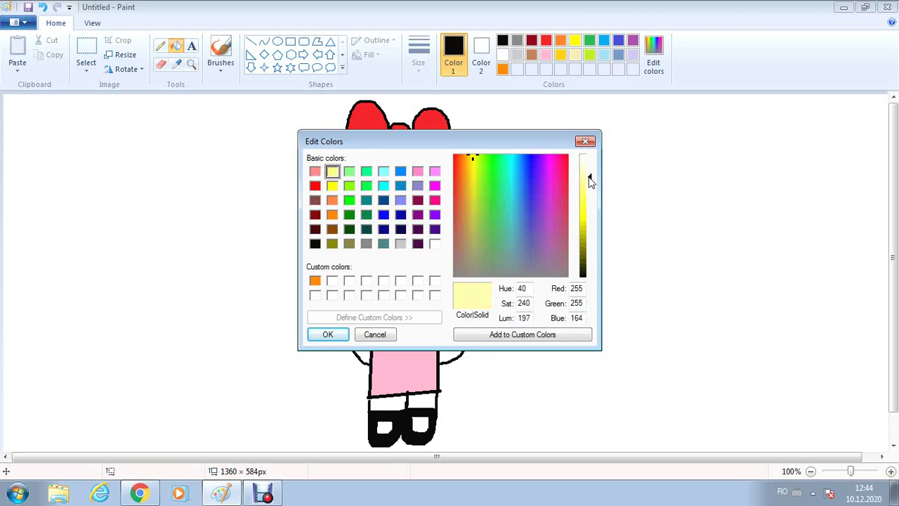
pyautogui.click(315, 185)
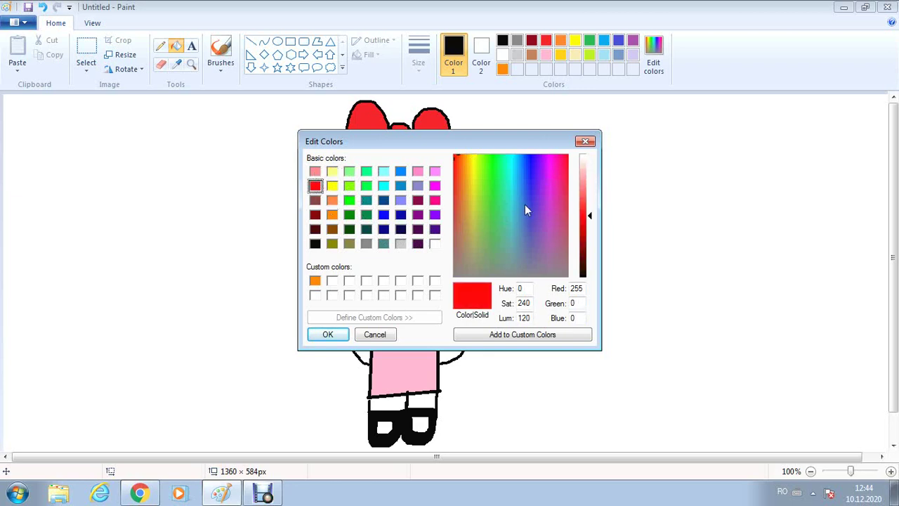
pyautogui.moveTo(597, 213); pyautogui.dragTo(588, 176)
pyautogui.click(315, 171)
pyautogui.click(328, 334)
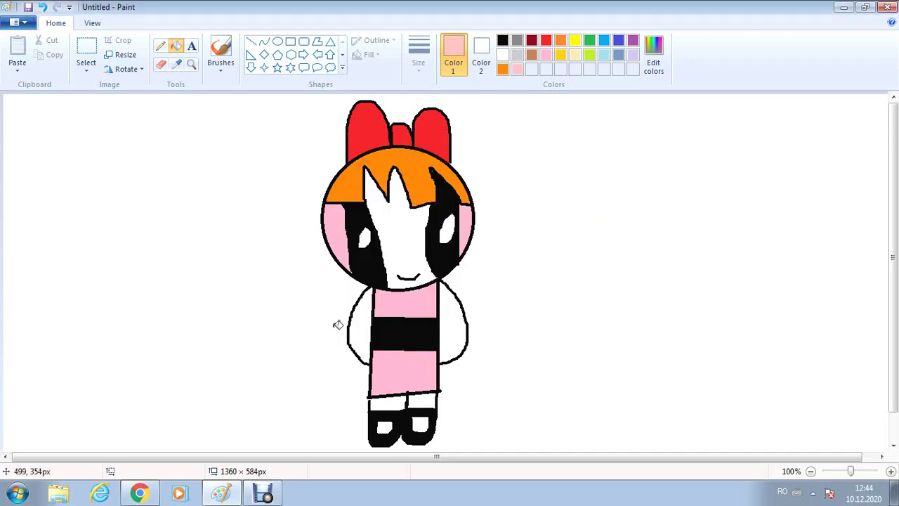
pyautogui.click(399, 222)
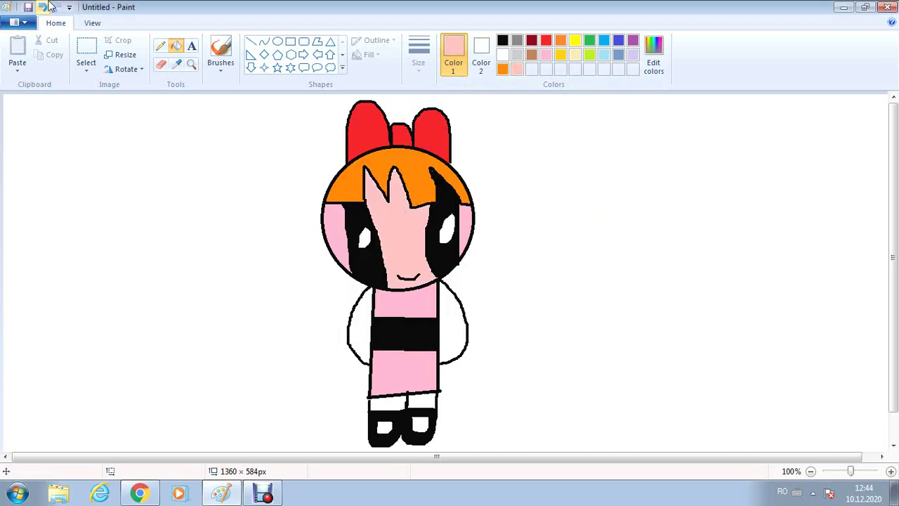
pyautogui.click(47, 6)
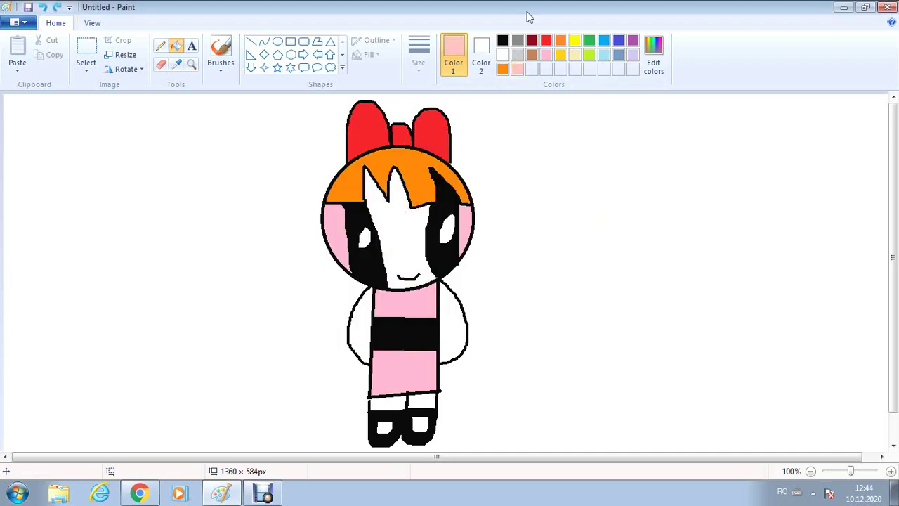
# - Lighten the custom orange to hue 20, saturation 240, luminosity 190 and add it as a custom colour for the skin
pyautogui.click(660, 67)
pyautogui.click(315, 281)
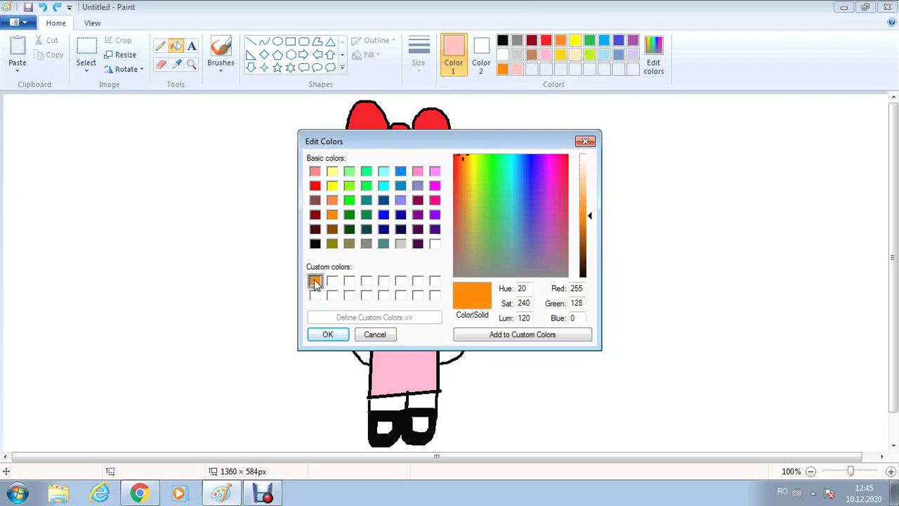
pyautogui.moveTo(590, 204); pyautogui.dragTo(592, 184)
pyautogui.click(473, 336)
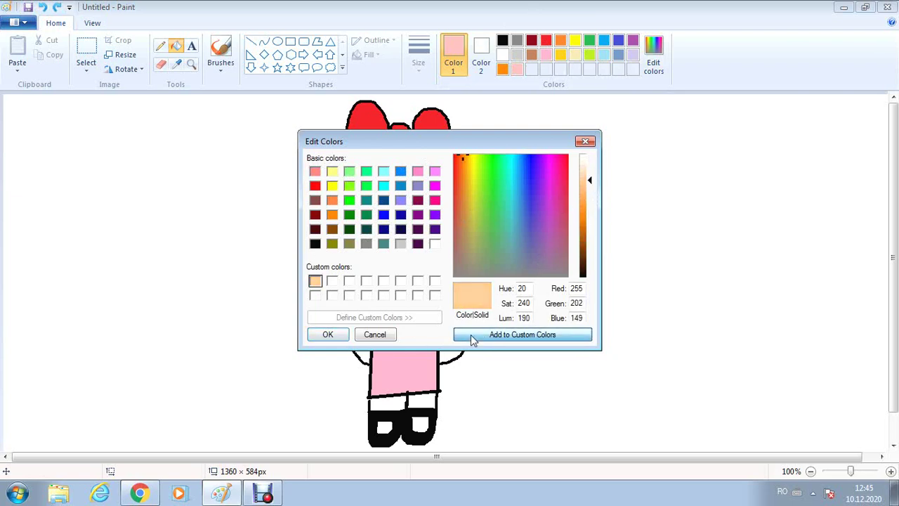
pyautogui.click(337, 336)
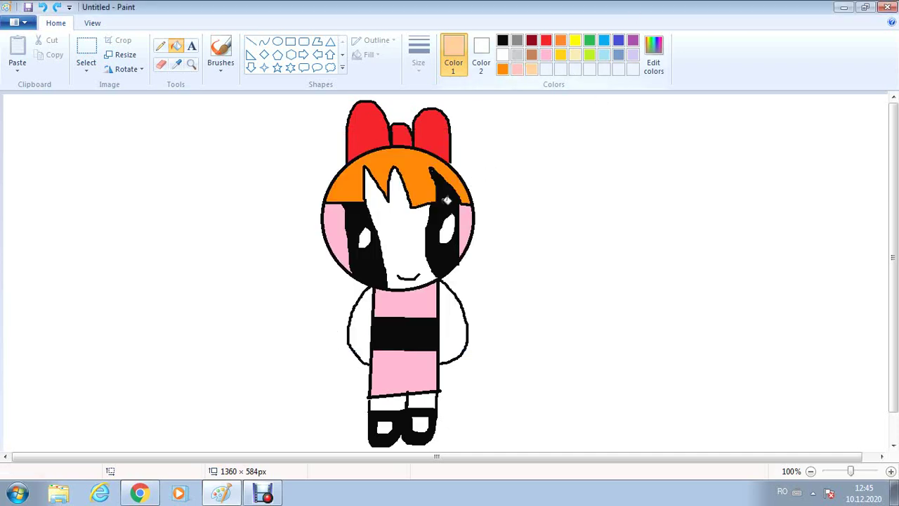
# - Fill the face and both arms with the light orange skin colour, keeping the background white
pyautogui.click(401, 232)
pyautogui.click(337, 323)
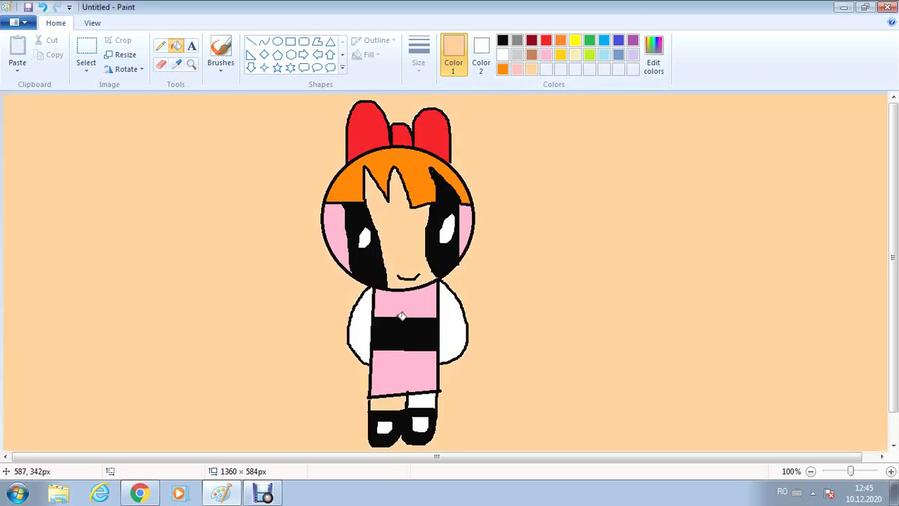
pyautogui.click(43, 10)
pyautogui.click(366, 318)
pyautogui.click(456, 322)
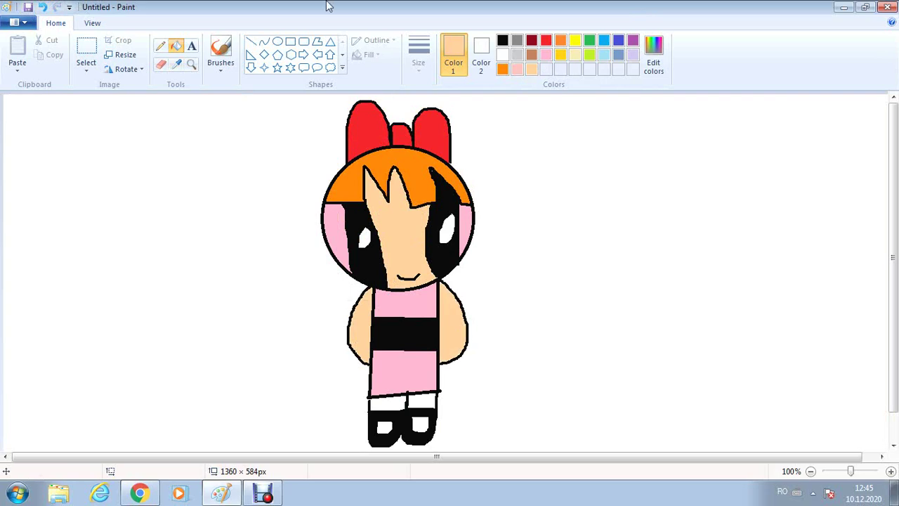
# - On a new blank canvas, draw a black circle outline about 225 px wide in the upper middle as a head
pyautogui.click(264, 493)
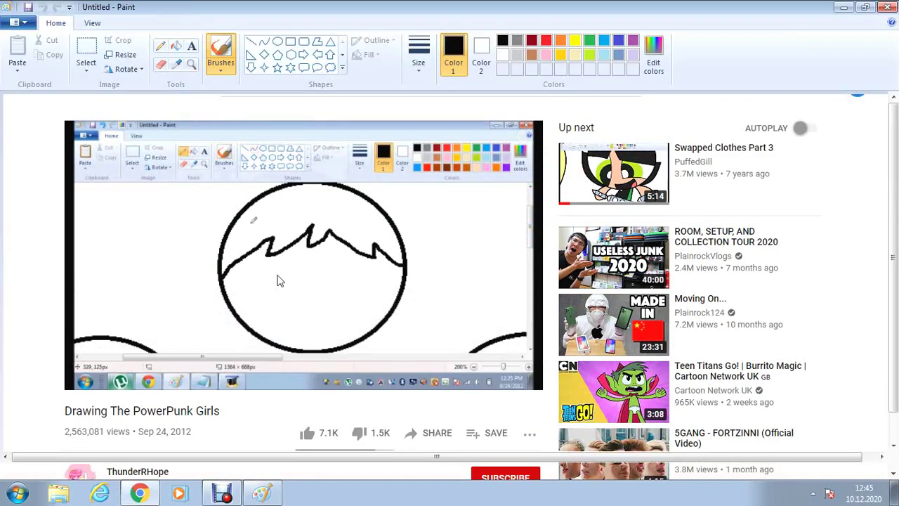
pyautogui.click(278, 41)
pyautogui.moveTo(372, 141); pyautogui.dragTo(520, 284)
pyautogui.moveTo(466, 211); pyautogui.dragTo(435, 225)
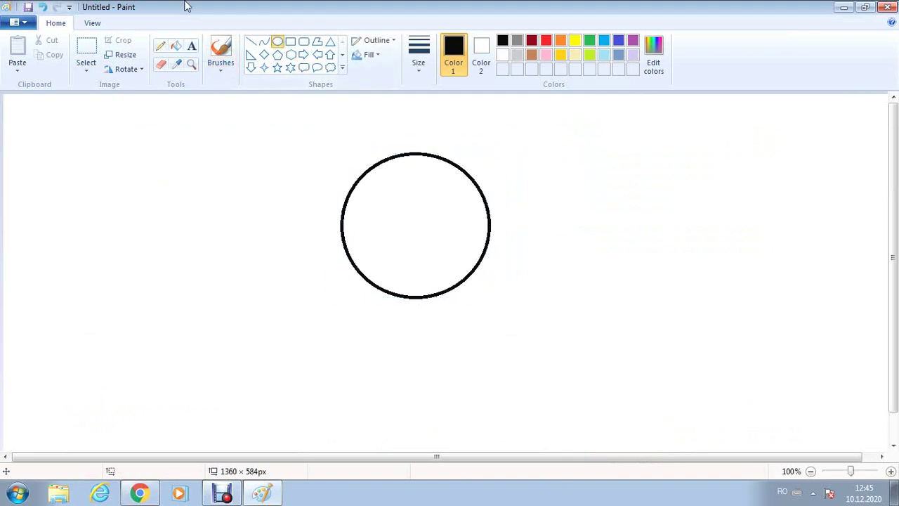
pyautogui.click(161, 46)
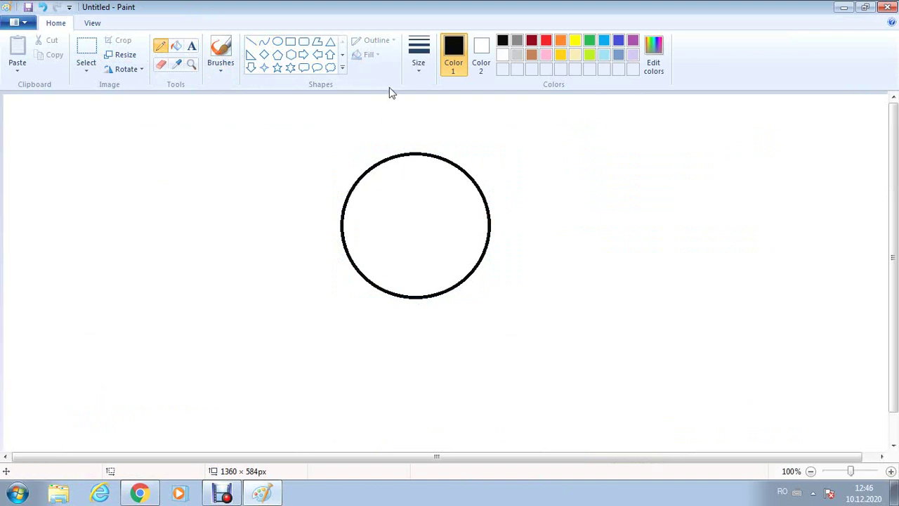
# - With a thicker black pencil, draw a pointed fringe line across the head and one wavy pigtail outline on each side
pyautogui.click(418, 56)
pyautogui.click(420, 176)
pyautogui.moveTo(344, 200)
pyautogui.mouseDown()
pyautogui.moveTo(372, 199)
pyautogui.moveTo(410, 174)
pyautogui.moveTo(422, 188)
pyautogui.moveTo(462, 188)
pyautogui.mouseUp()
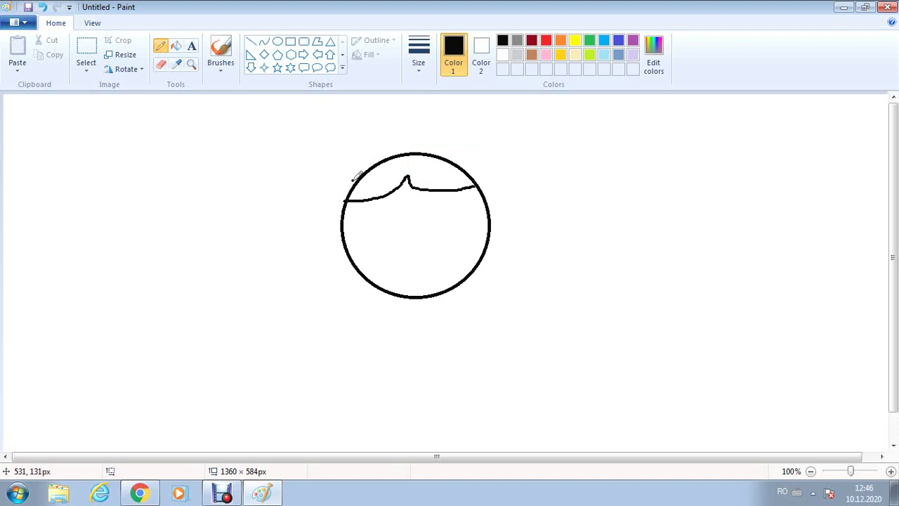
pyautogui.moveTo(355, 178)
pyautogui.mouseDown()
pyautogui.moveTo(326, 157)
pyautogui.moveTo(268, 162)
pyautogui.moveTo(270, 199)
pyautogui.moveTo(341, 224)
pyautogui.mouseUp()
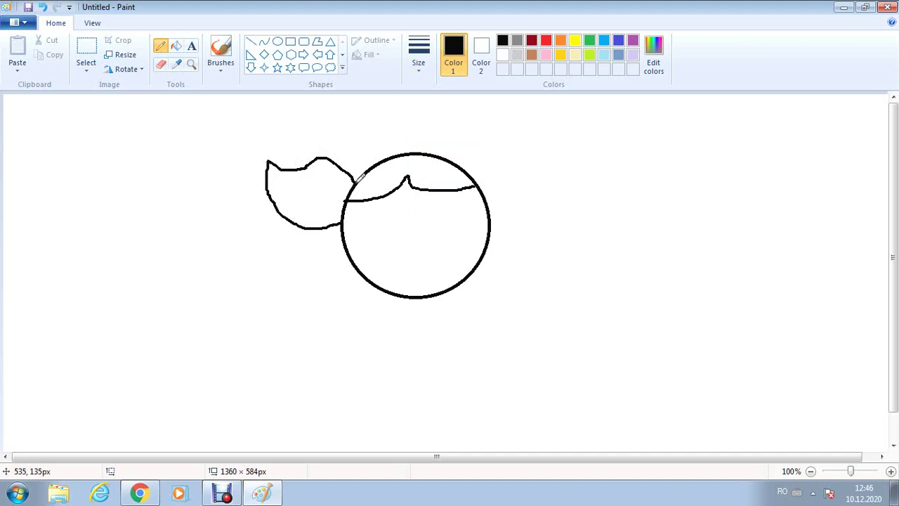
pyautogui.moveTo(467, 172)
pyautogui.mouseDown()
pyautogui.moveTo(521, 154)
pyautogui.moveTo(550, 166)
pyautogui.moveTo(574, 154)
pyautogui.moveTo(574, 184)
pyautogui.moveTo(549, 215)
pyautogui.moveTo(505, 219)
pyautogui.mouseUp()
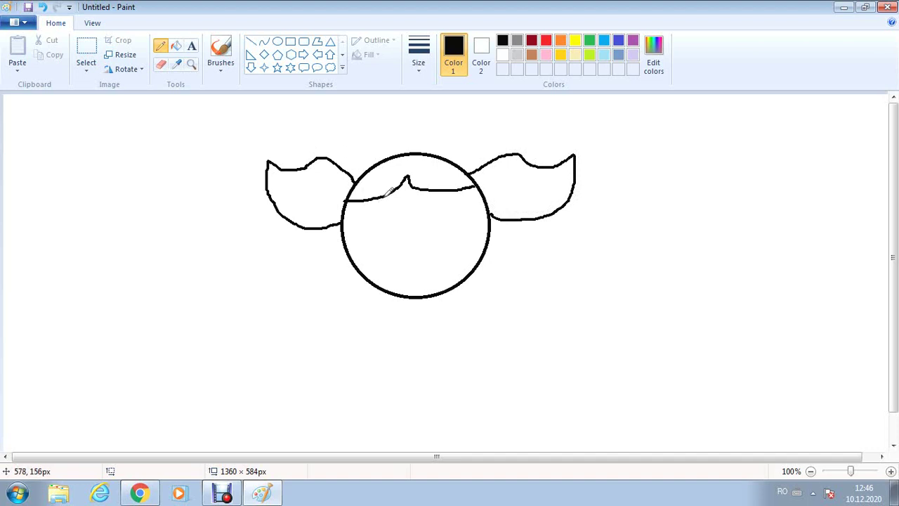
# - Draw the left eye as a tall band from fringe to chin with a small oval highlight, filling the band black around it
pyautogui.moveTo(385, 198); pyautogui.dragTo(393, 291)
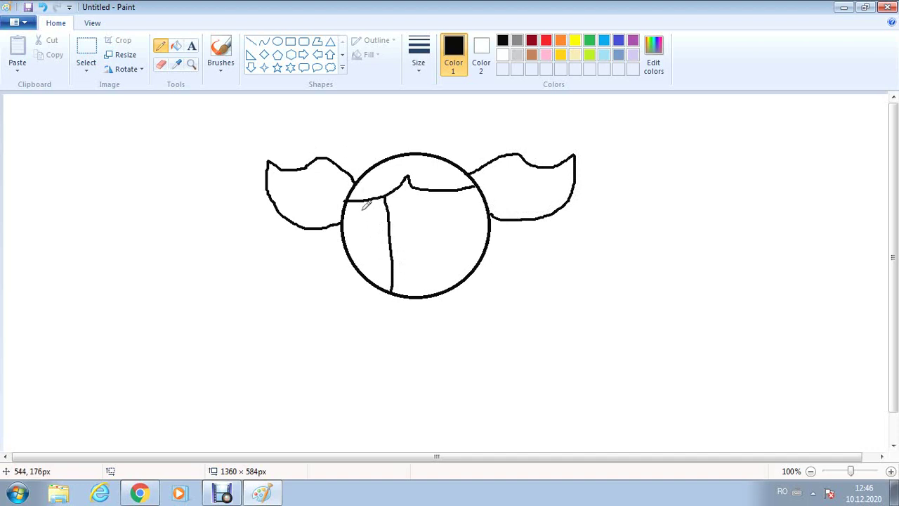
pyautogui.moveTo(362, 199); pyautogui.dragTo(372, 279)
pyautogui.hotkey('ctrl', 'z')
pyautogui.moveTo(365, 201); pyautogui.dragTo(373, 281)
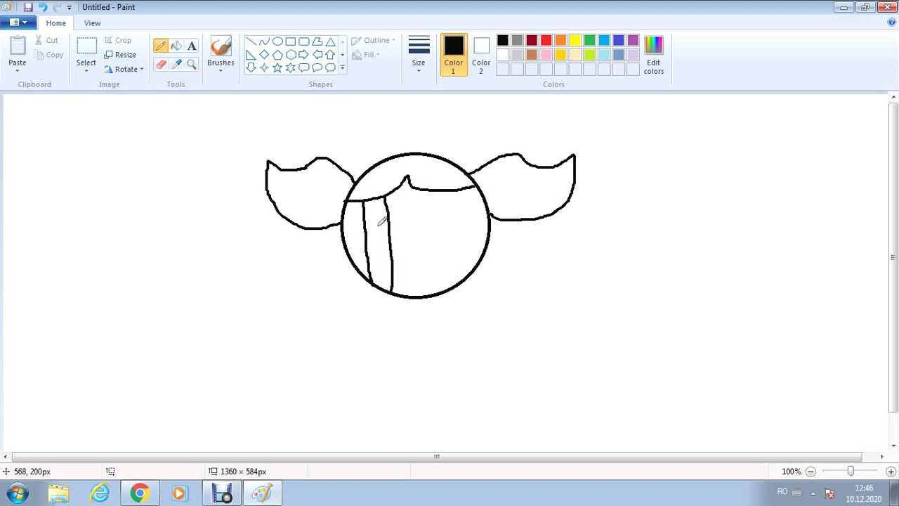
pyautogui.moveTo(375, 225); pyautogui.dragTo(389, 237)
pyautogui.click(176, 46)
pyautogui.click(379, 210)
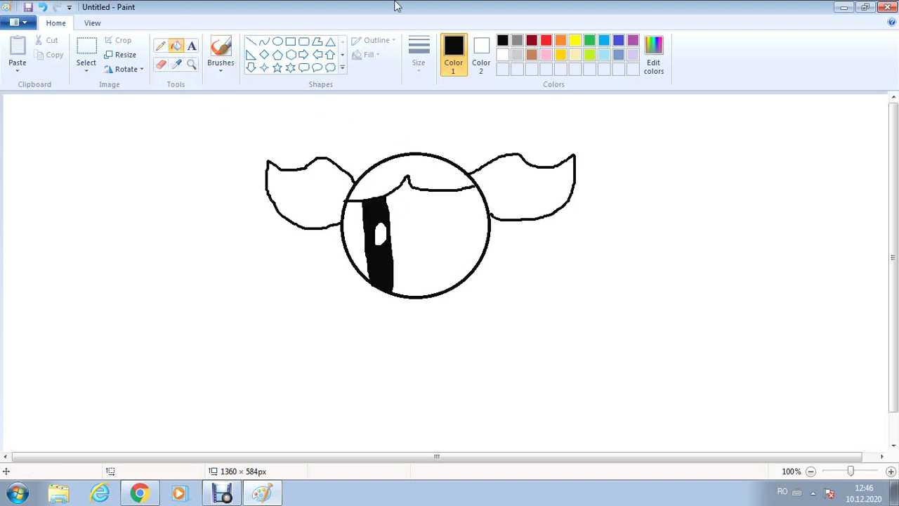
# - Outline a narrow light blue strip along the outer side of the left eye and fill it, keeping the rim beyond it white
pyautogui.click(603, 55)
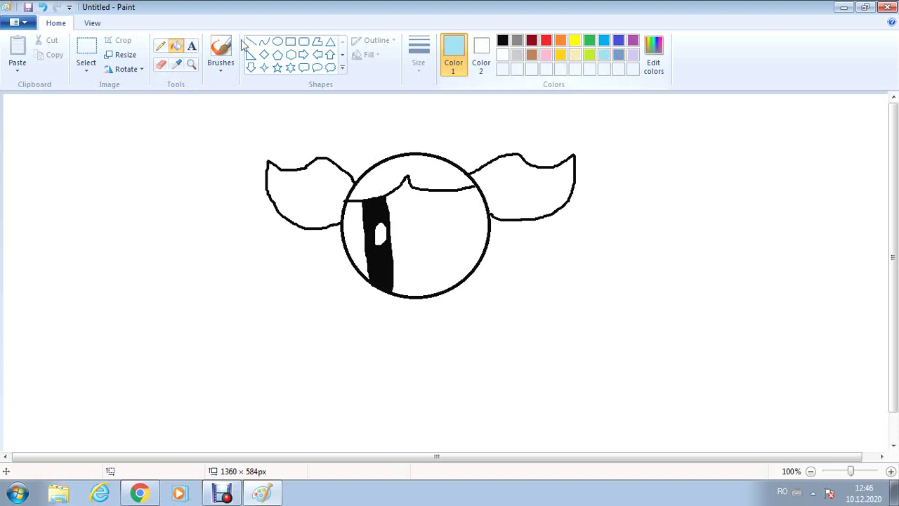
pyautogui.click(160, 48)
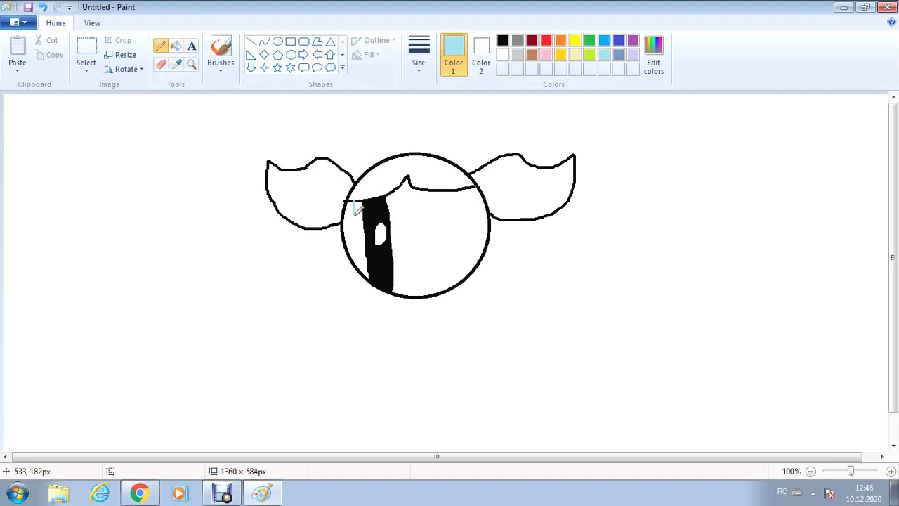
pyautogui.moveTo(353, 205); pyautogui.dragTo(355, 256)
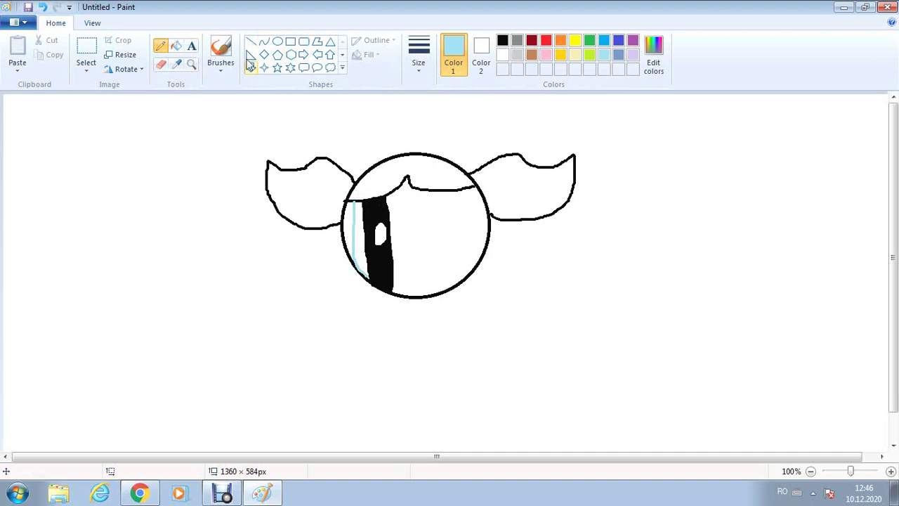
pyautogui.click(176, 46)
pyautogui.click(360, 225)
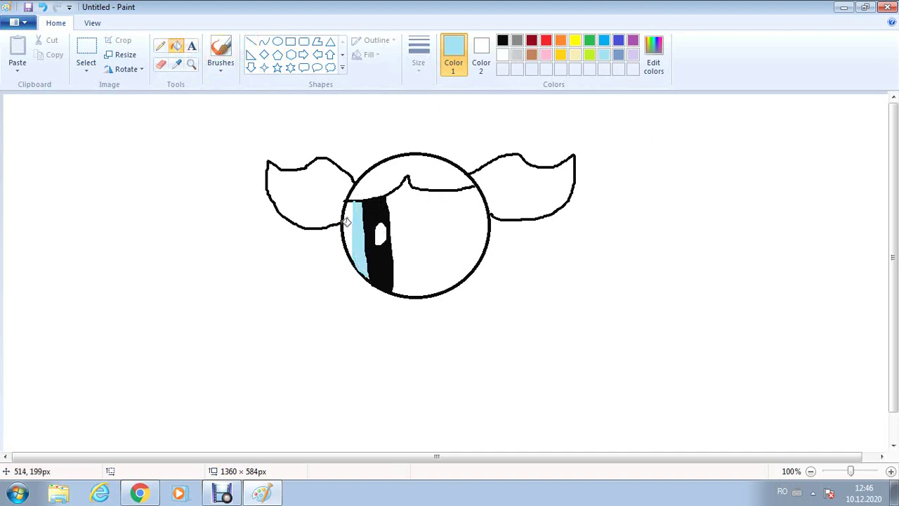
pyautogui.click(348, 223)
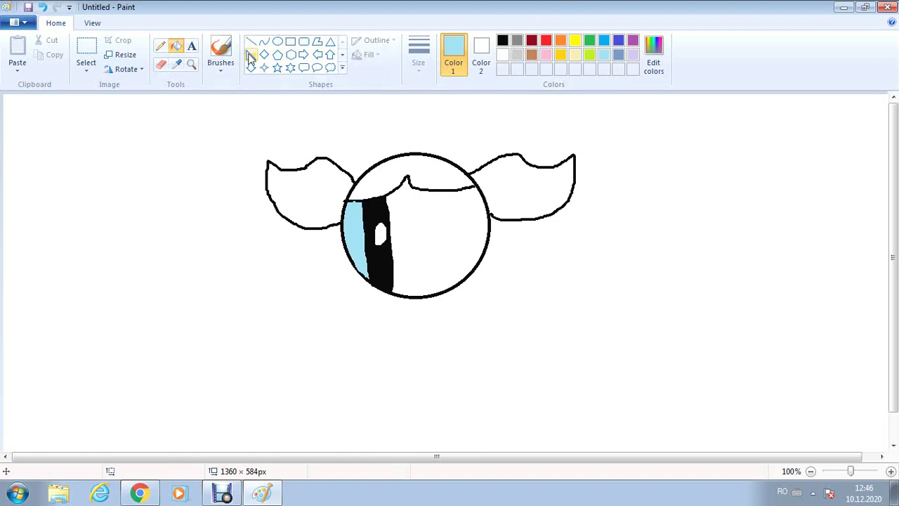
pyautogui.click(42, 7)
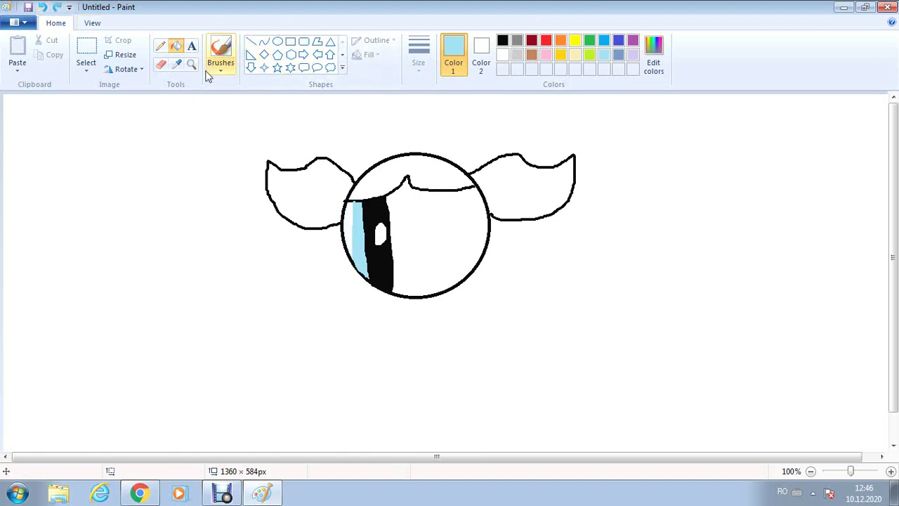
# - Draw the right eye as a tall slanted black band below the fringe, leaving a small white highlight inside it
pyautogui.click(160, 46)
pyautogui.click(503, 41)
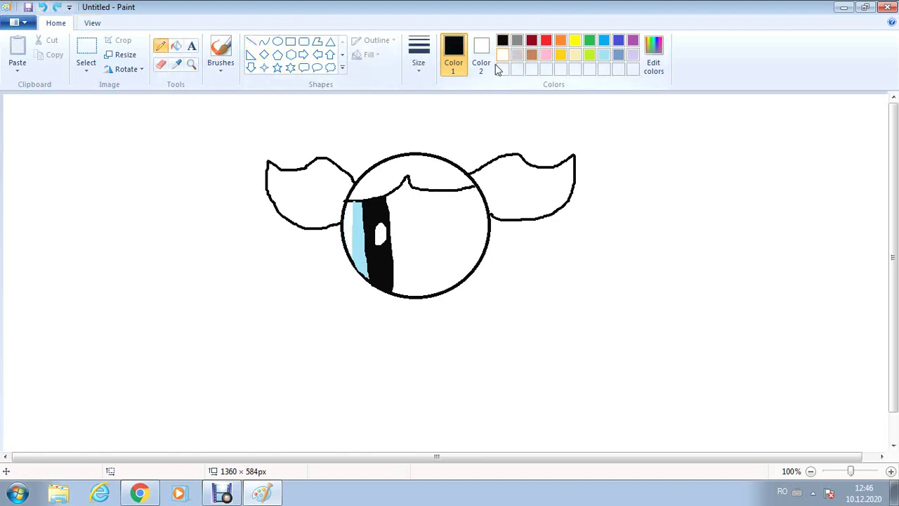
pyautogui.moveTo(437, 187); pyautogui.dragTo(455, 282)
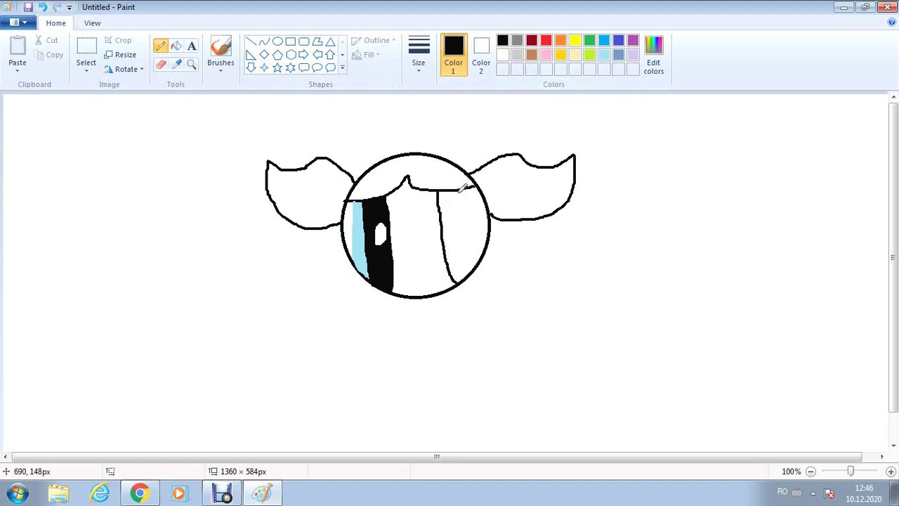
pyautogui.moveTo(461, 201); pyautogui.dragTo(478, 262)
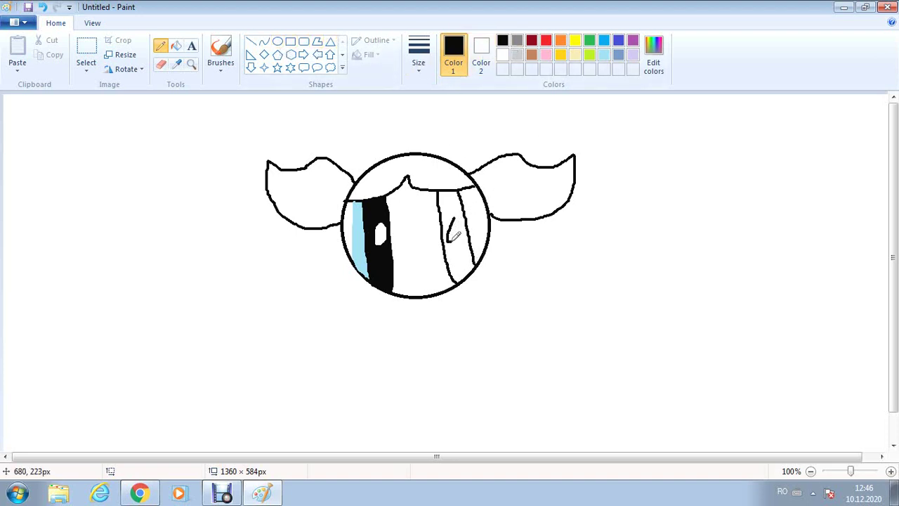
pyautogui.moveTo(450, 213); pyautogui.dragTo(452, 237)
pyautogui.click(176, 46)
pyautogui.click(450, 198)
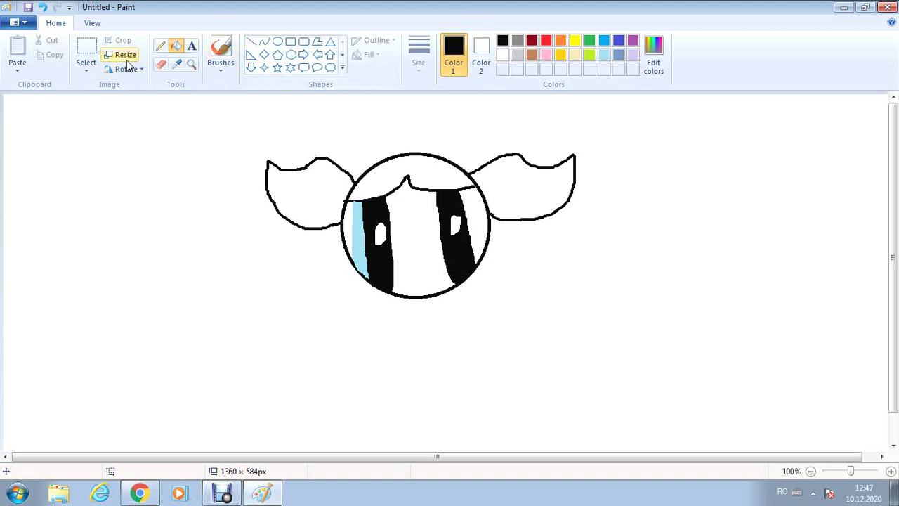
# - Outline a narrow light blue strip along the outer side of the right eye and fill it with the same colour
pyautogui.click(160, 45)
pyautogui.click(604, 54)
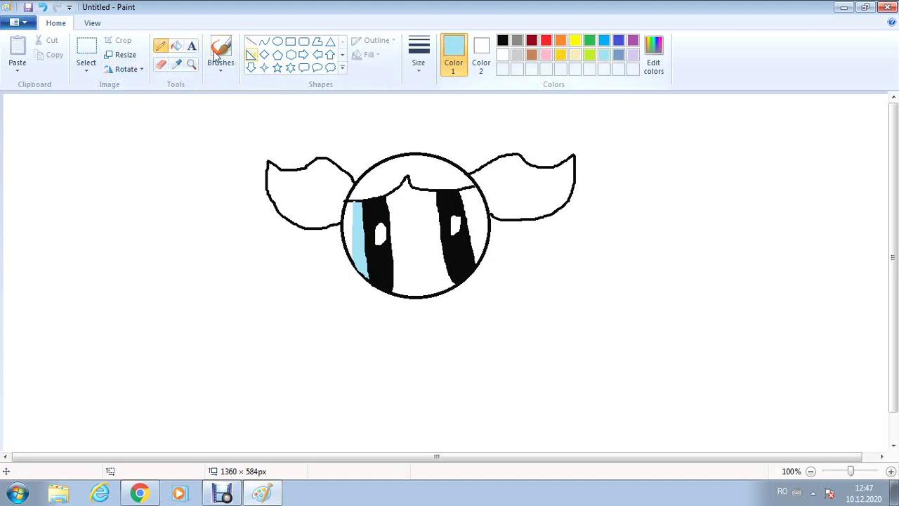
pyautogui.click(177, 45)
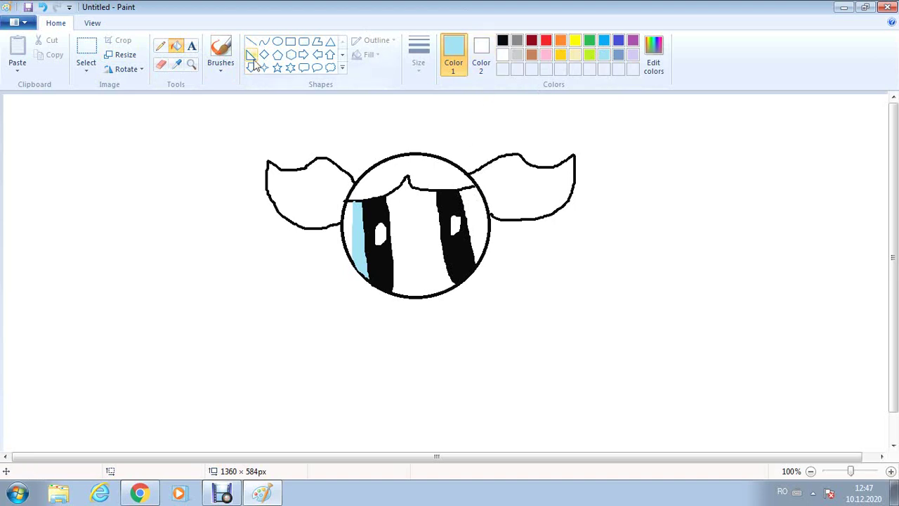
pyautogui.click(160, 46)
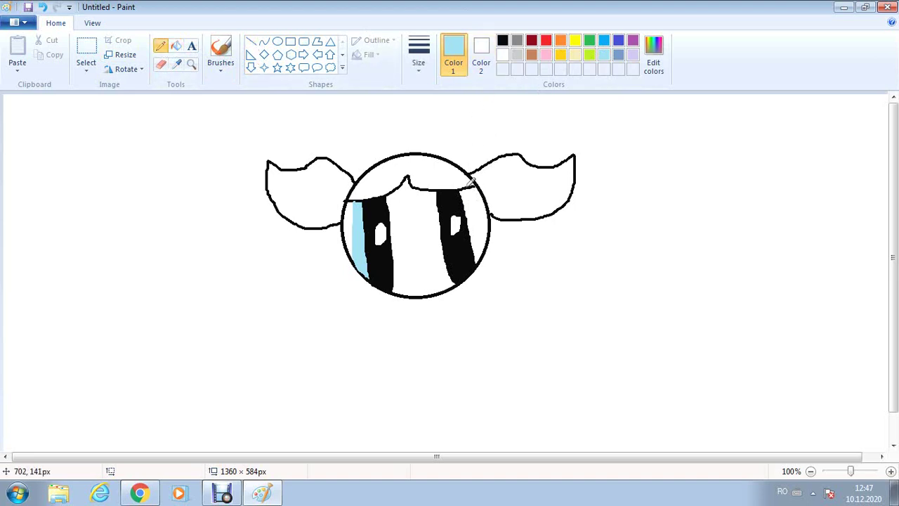
pyautogui.moveTo(469, 182); pyautogui.dragTo(486, 253)
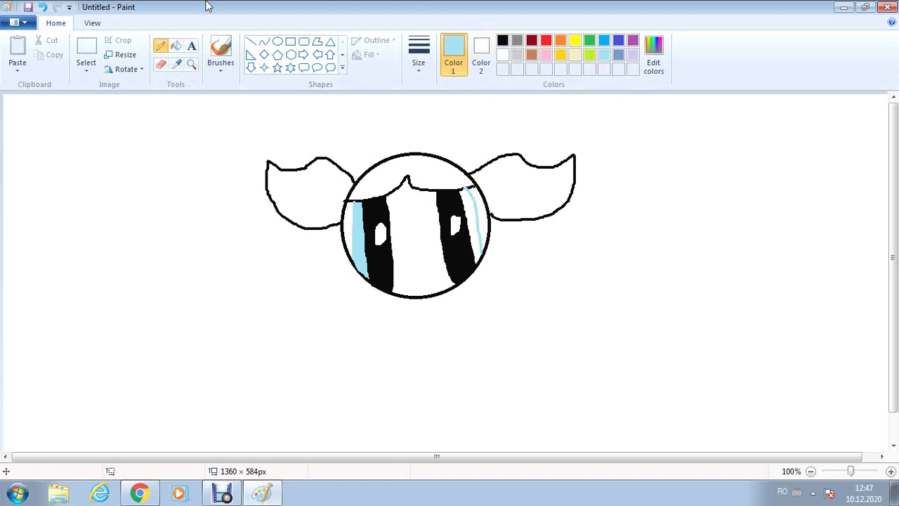
pyautogui.click(176, 46)
pyautogui.click(465, 198)
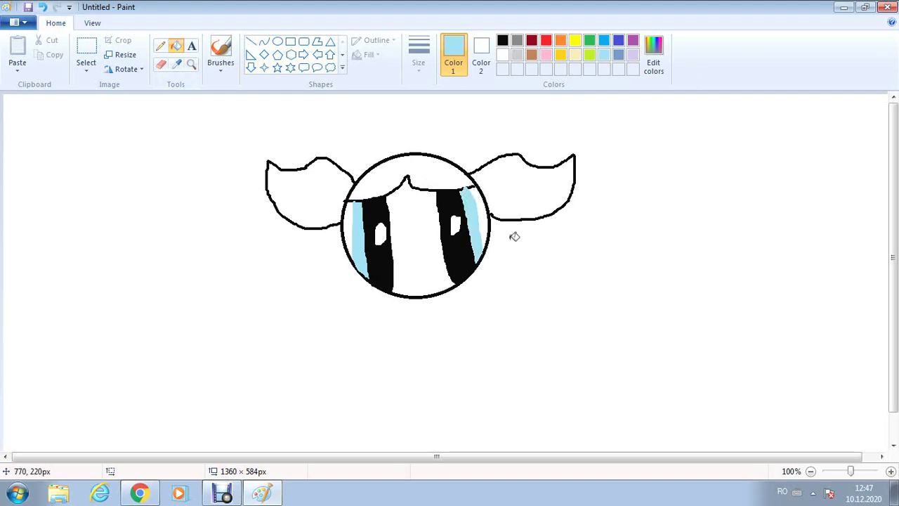
# - Fill the face between the eyes with the custom light orange skin colour and draw a small black smile above the chin
pyautogui.click(221, 493)
pyautogui.click(321, 383)
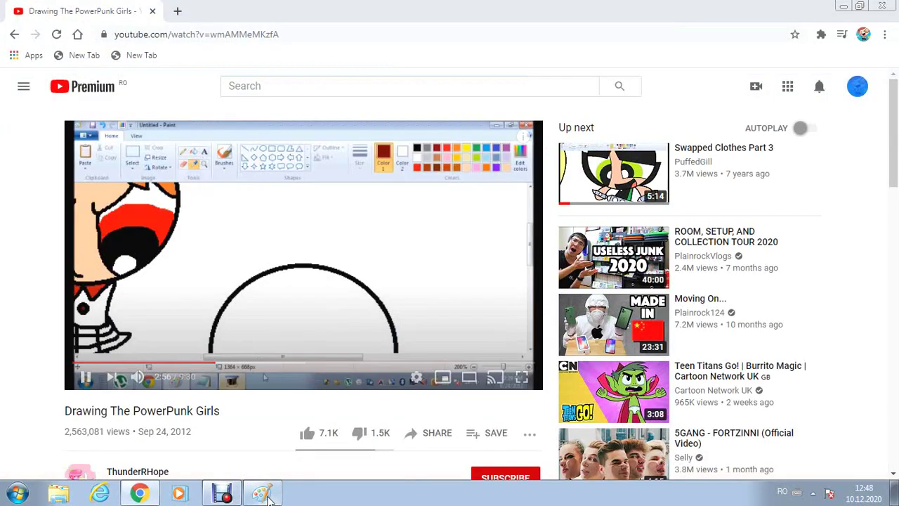
pyautogui.click(262, 493)
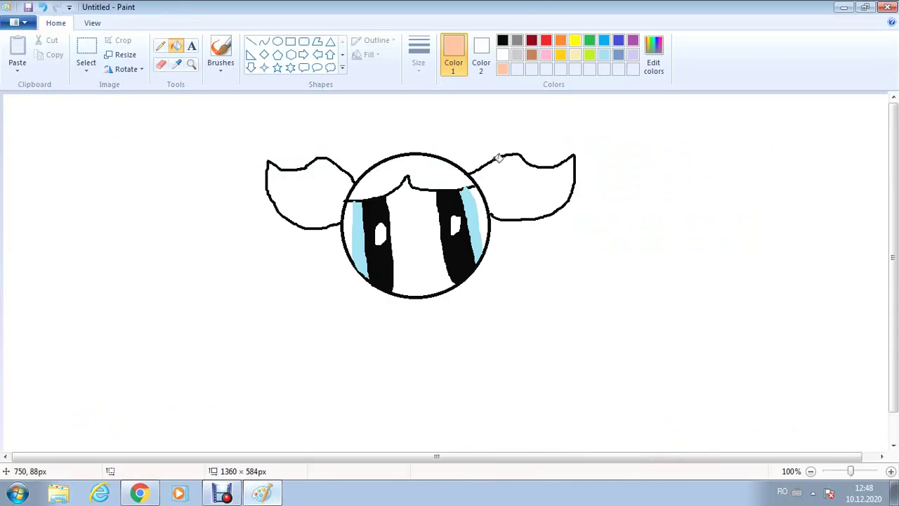
pyautogui.click(408, 224)
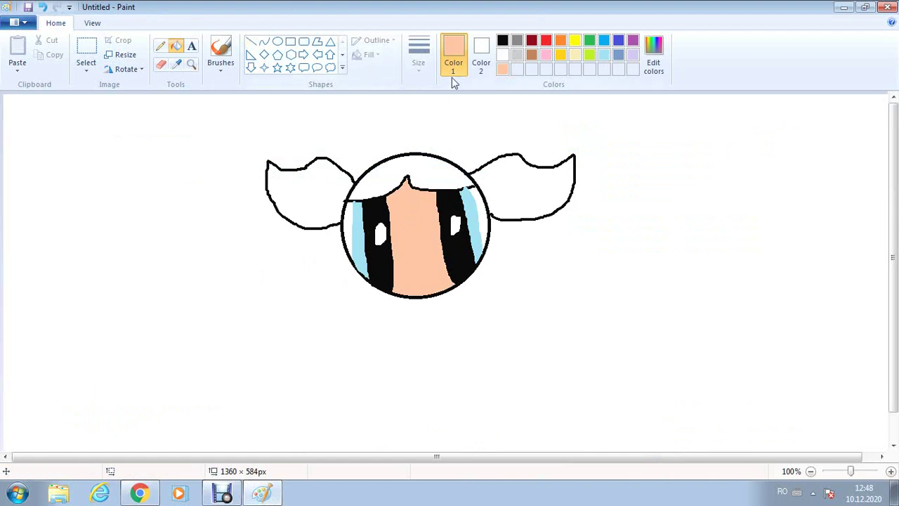
pyautogui.click(160, 47)
pyautogui.click(502, 40)
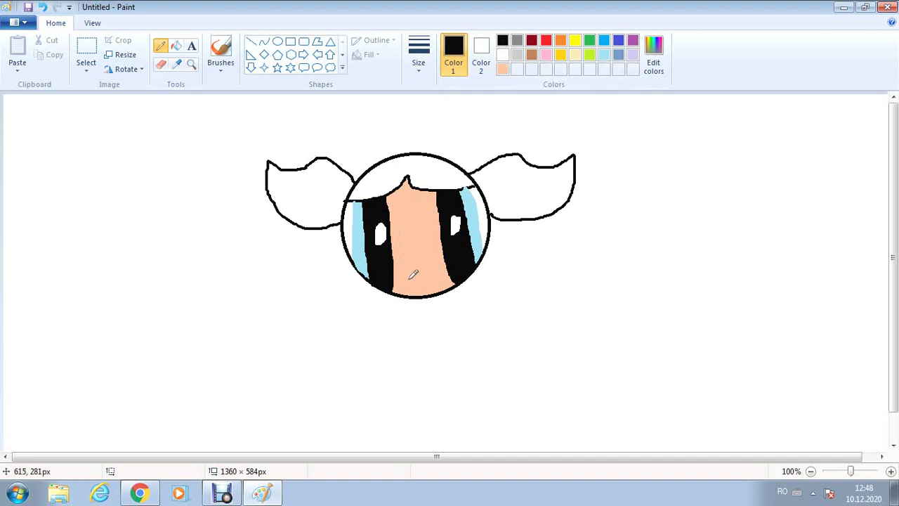
pyautogui.moveTo(406, 277)
pyautogui.mouseDown()
pyautogui.moveTo(429, 269)
pyautogui.moveTo(431, 278)
pyautogui.mouseUp()
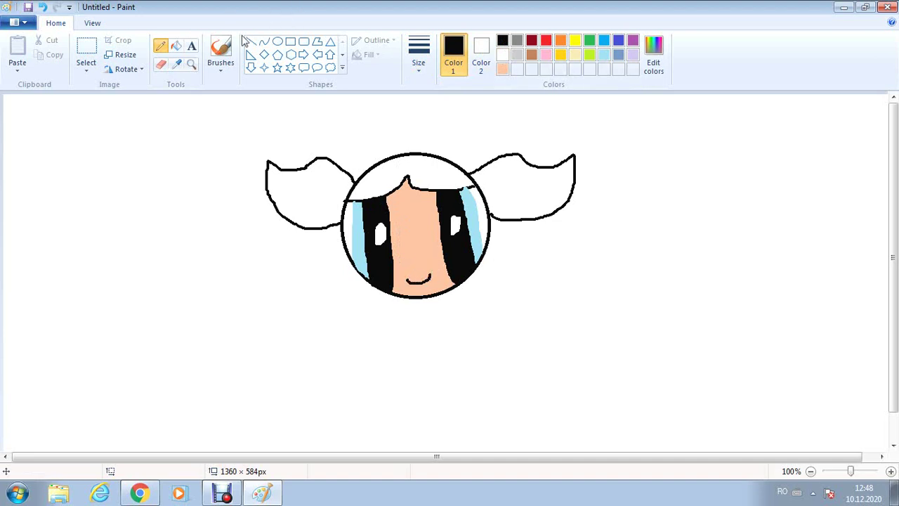
# - Fill both pigtails and the fringe with yellow
pyautogui.click(177, 47)
pyautogui.click(573, 44)
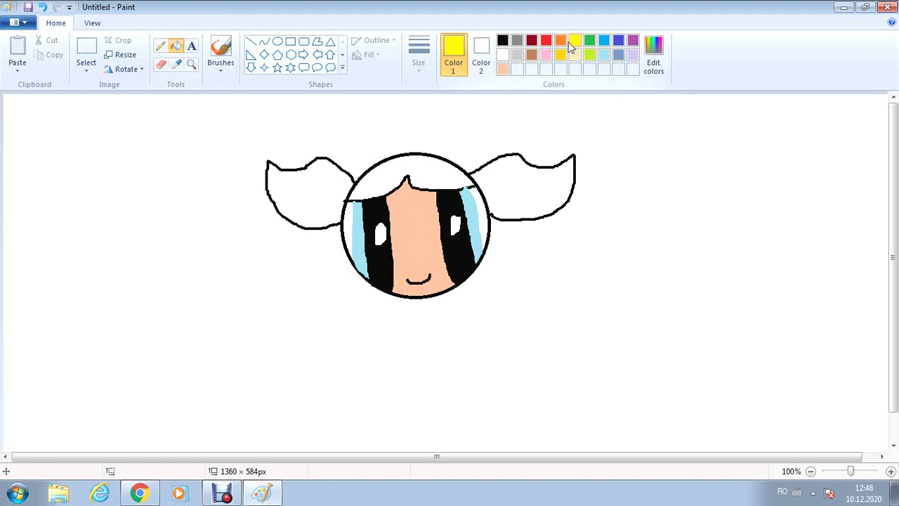
pyautogui.click(325, 194)
pyautogui.click(382, 176)
pyautogui.click(532, 177)
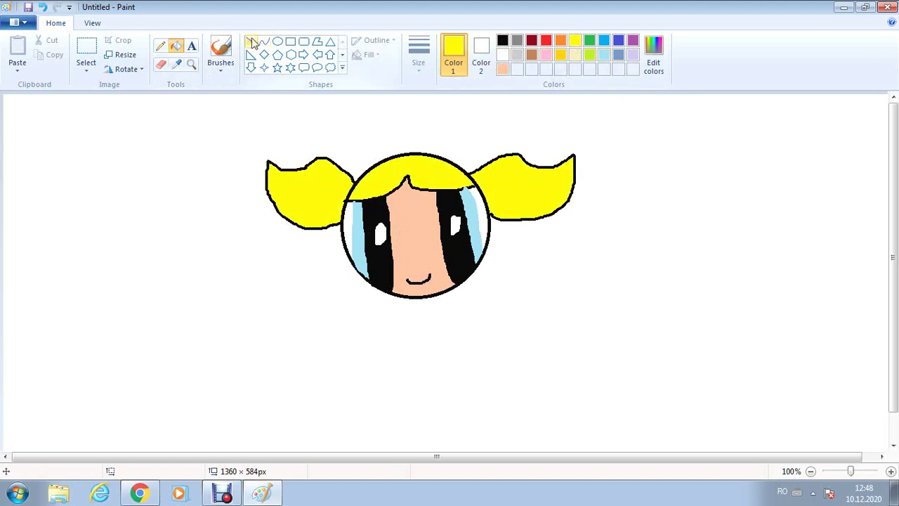
# - Draw a black straight-line body outline below the head, with sides about 165 px tall joined by a line at the base
pyautogui.click(252, 42)
pyautogui.click(503, 40)
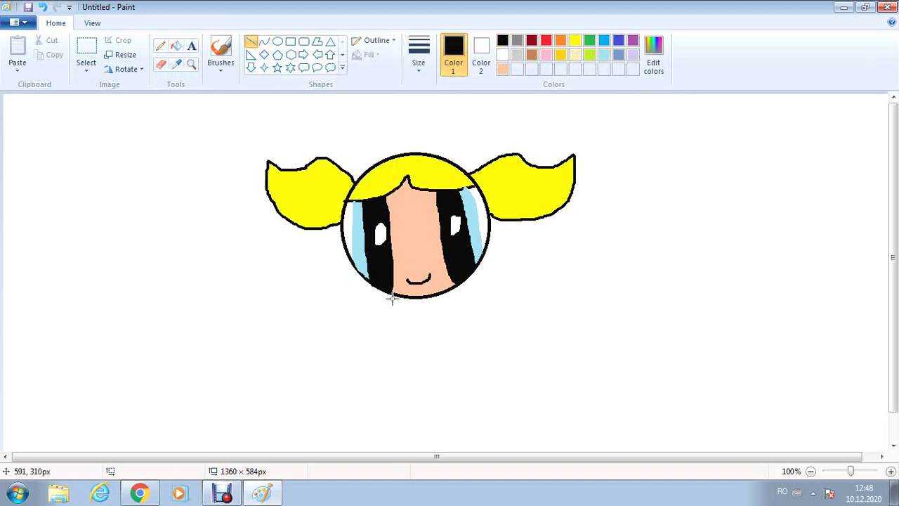
pyautogui.moveTo(390, 295)
pyautogui.mouseDown()
pyautogui.moveTo(384, 386)
pyautogui.moveTo(392, 403)
pyautogui.mouseUp()
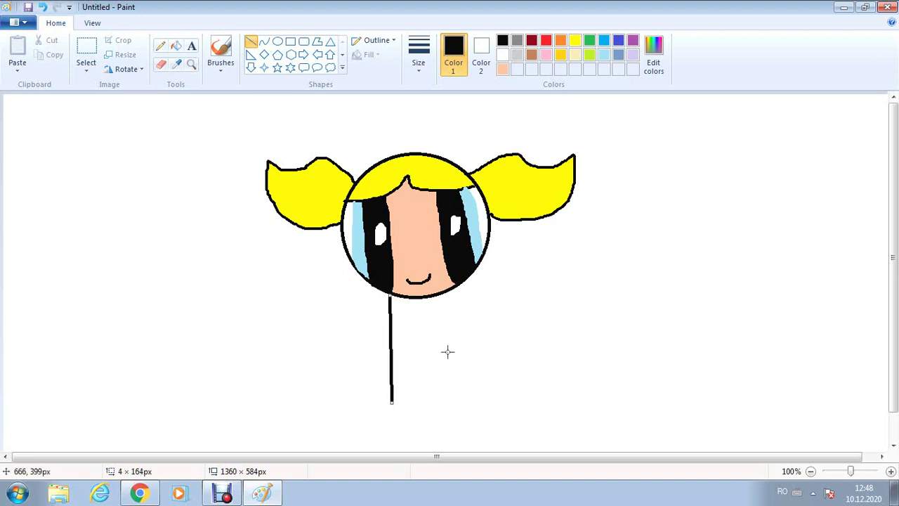
pyautogui.moveTo(457, 285); pyautogui.dragTo(461, 395)
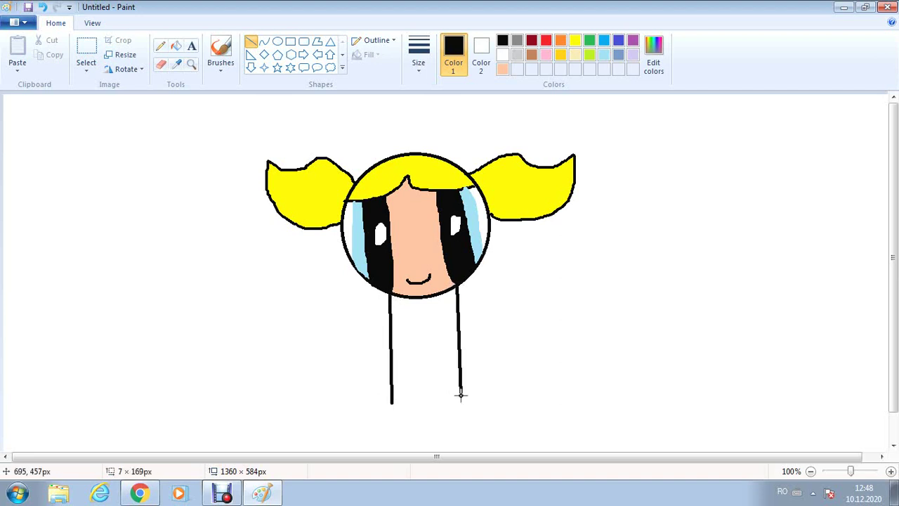
pyautogui.click(487, 351)
pyautogui.moveTo(392, 401); pyautogui.dragTo(465, 396)
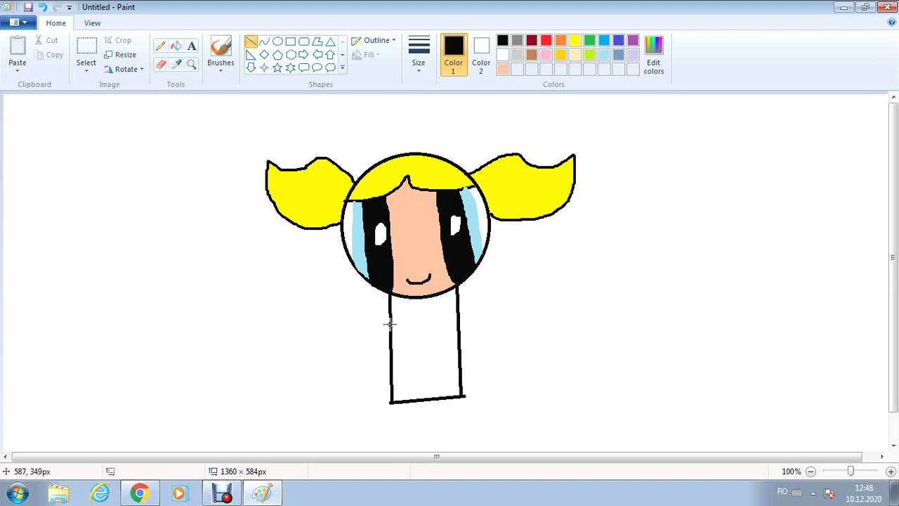
# - Draw two black lines across the middle of the body and fill the band between them with black
pyautogui.moveTo(393, 324); pyautogui.dragTo(460, 318)
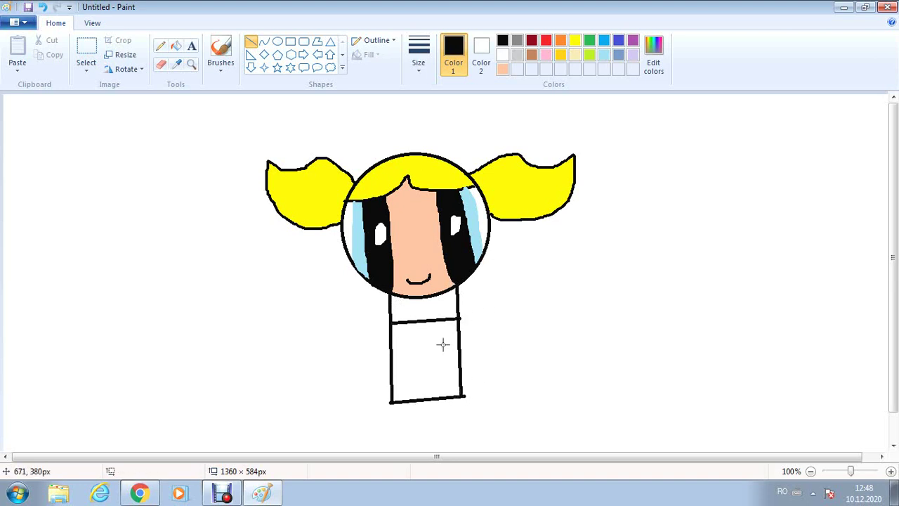
pyautogui.moveTo(392, 353); pyautogui.dragTo(460, 348)
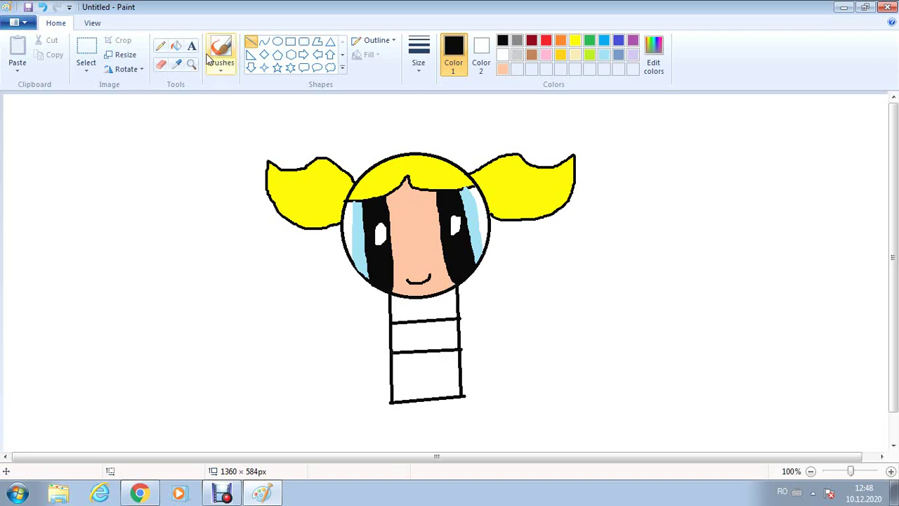
pyautogui.click(175, 45)
pyautogui.click(428, 344)
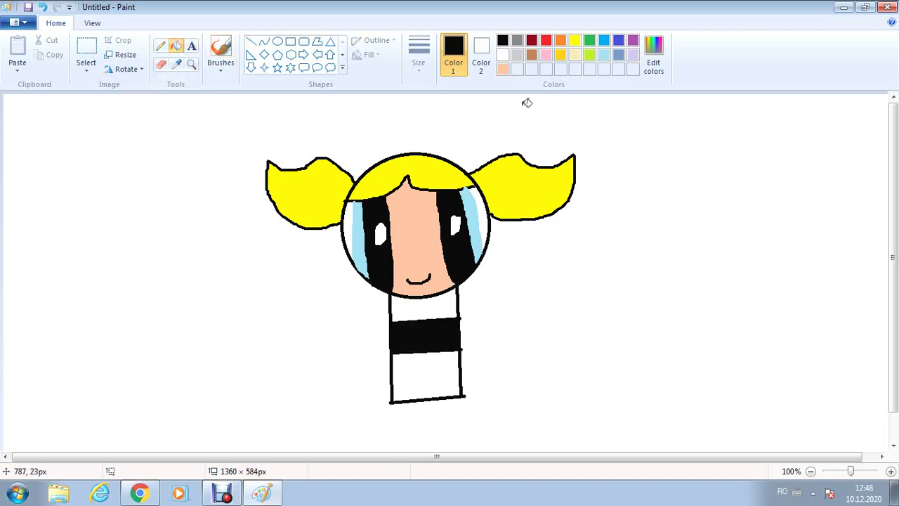
# - Fill the body sections above and below the black band with light blue
pyautogui.click(605, 56)
pyautogui.click(410, 311)
pyautogui.click(419, 373)
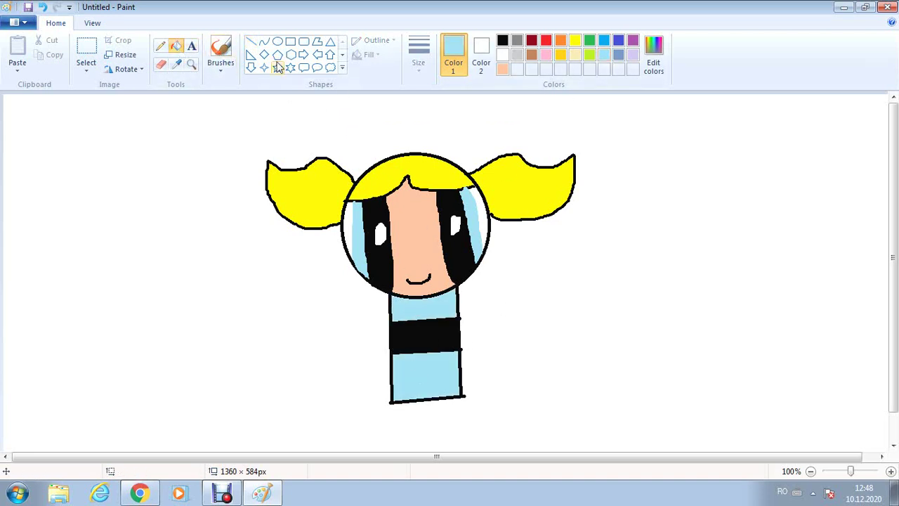
# - Draw two short black-outlined legs side by side below the body's base, each about 60 px tall
pyautogui.click(502, 40)
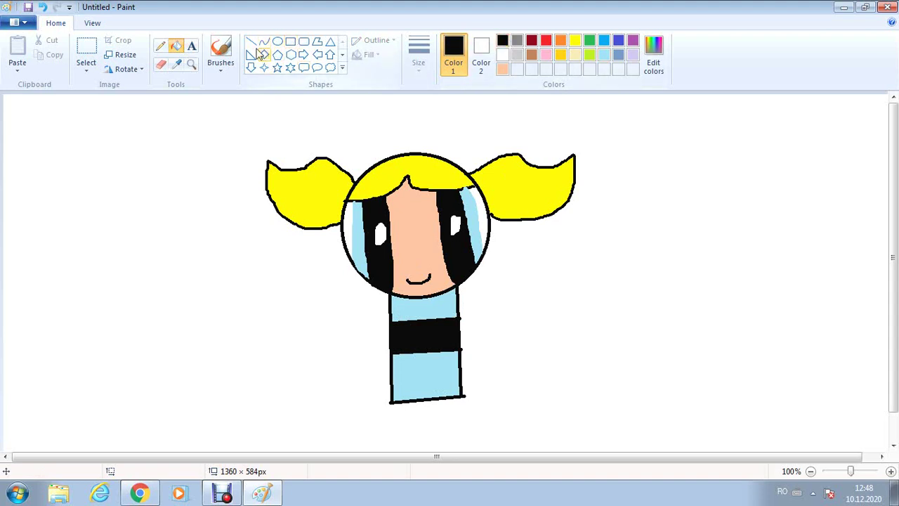
pyautogui.click(161, 45)
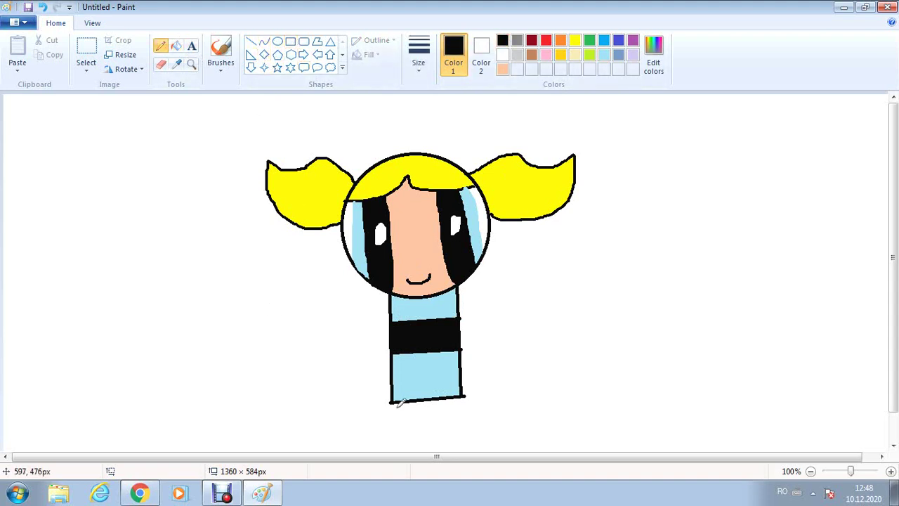
pyautogui.moveTo(391, 402)
pyautogui.mouseDown()
pyautogui.moveTo(390, 443)
pyautogui.moveTo(406, 445)
pyautogui.moveTo(428, 398)
pyautogui.moveTo(436, 439)
pyautogui.moveTo(453, 441)
pyautogui.moveTo(466, 401)
pyautogui.mouseUp()
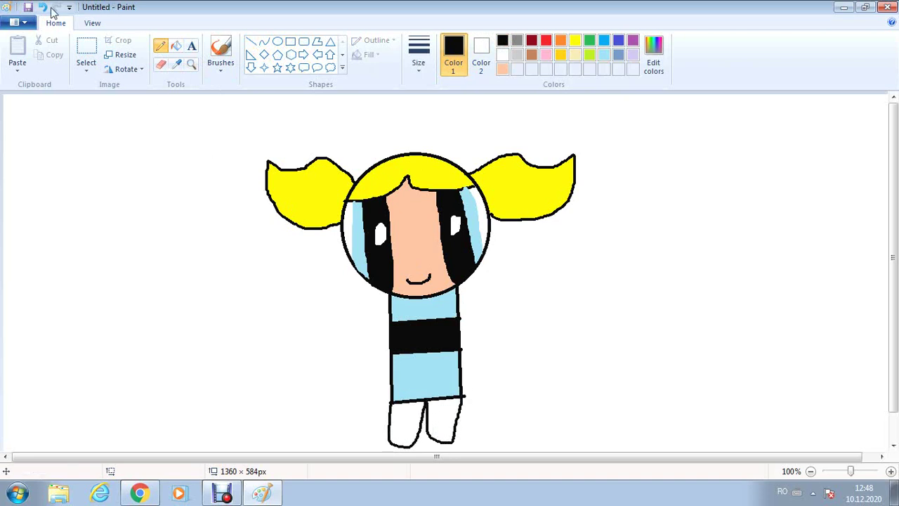
pyautogui.click(43, 7)
pyautogui.click(44, 7)
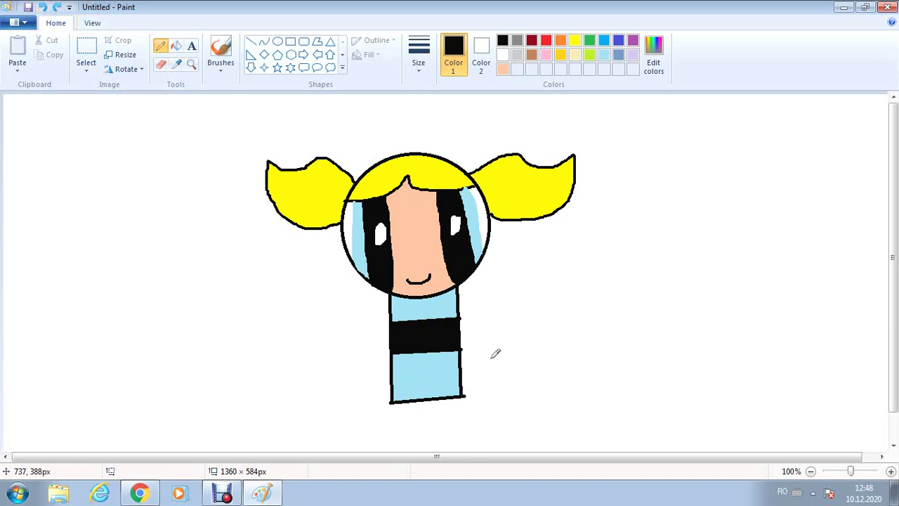
pyautogui.moveTo(391, 403)
pyautogui.mouseDown()
pyautogui.moveTo(405, 441)
pyautogui.moveTo(420, 438)
pyautogui.moveTo(438, 396)
pyautogui.moveTo(392, 419)
pyautogui.moveTo(403, 440)
pyautogui.moveTo(423, 437)
pyautogui.moveTo(431, 398)
pyautogui.moveTo(429, 426)
pyautogui.moveTo(453, 435)
pyautogui.moveTo(466, 397)
pyautogui.mouseUp()
pyautogui.hotkey('ctrl', 'z')
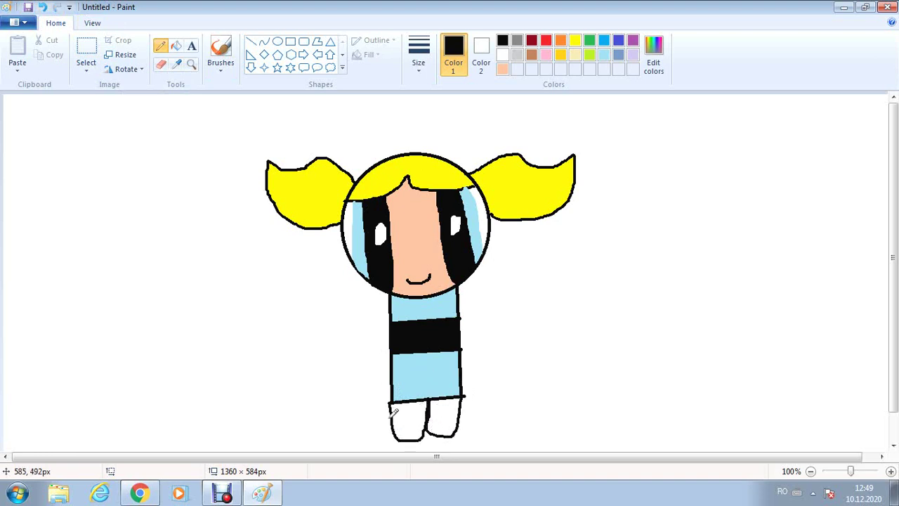
# - Draw a black line across each leg with a small square below it, and fill the shoes around the squares with black
pyautogui.moveTo(397, 413); pyautogui.dragTo(427, 412)
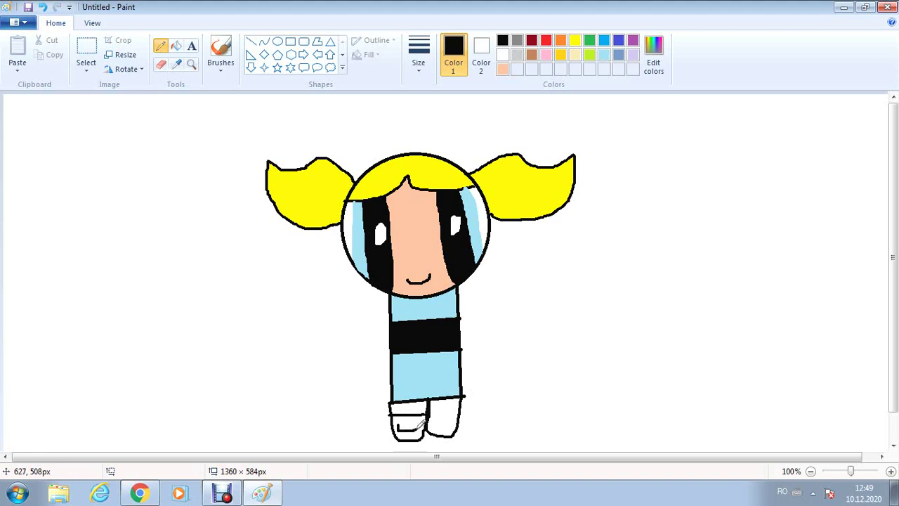
pyautogui.moveTo(402, 427); pyautogui.dragTo(453, 406)
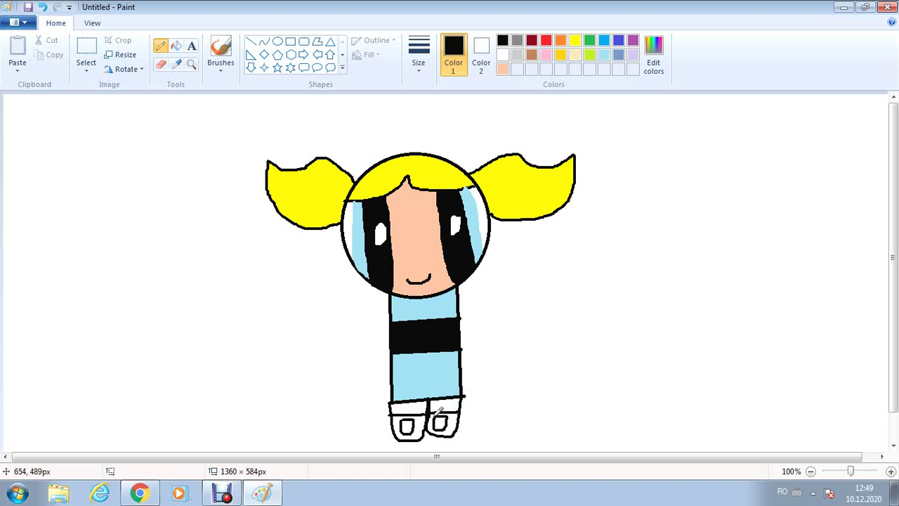
pyautogui.hotkey('alt', 'h')
pyautogui.press('k')
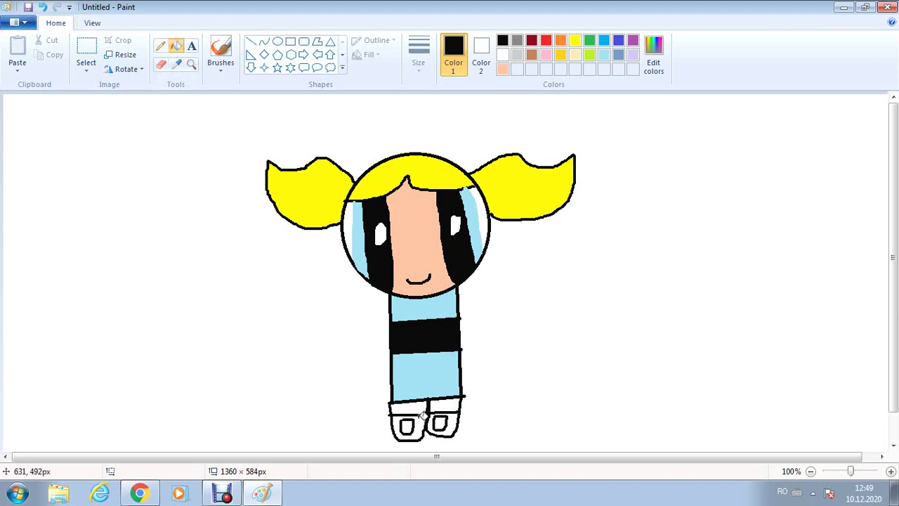
pyautogui.click(406, 425)
pyautogui.click(454, 424)
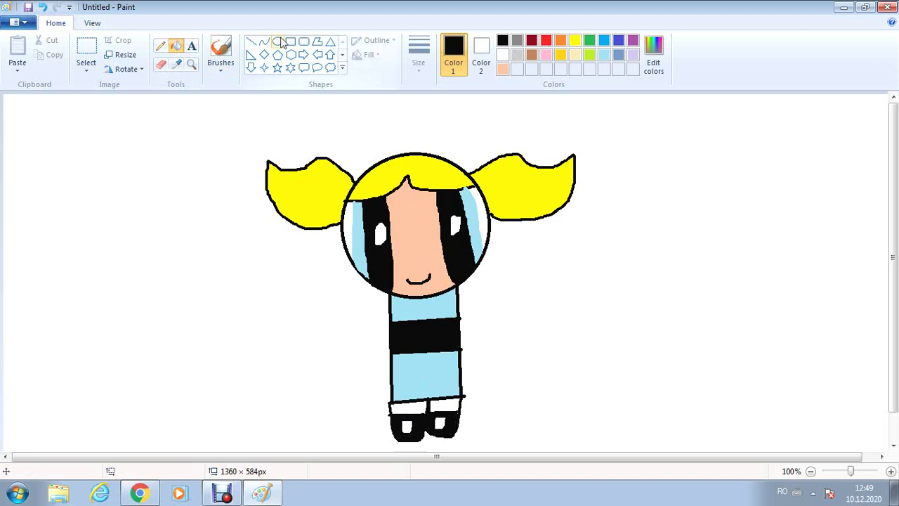
# - Draw a curved black arm outline about 110 px tall on each side of the body, starting just below the head
pyautogui.click(162, 46)
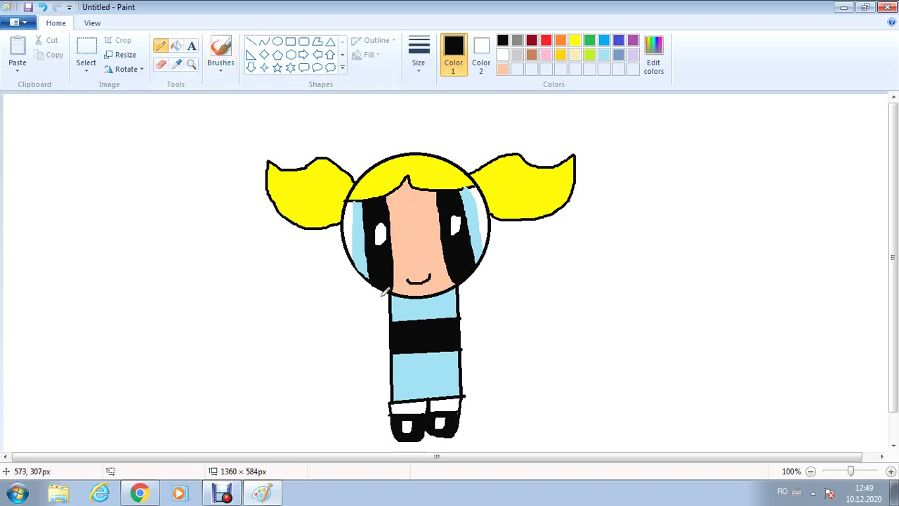
pyautogui.moveTo(387, 288)
pyautogui.mouseDown()
pyautogui.moveTo(366, 311)
pyautogui.moveTo(372, 360)
pyautogui.mouseUp()
pyautogui.hotkey('ctrl', 'z')
pyautogui.moveTo(388, 290)
pyautogui.mouseDown()
pyautogui.moveTo(370, 316)
pyautogui.moveTo(378, 354)
pyautogui.mouseUp()
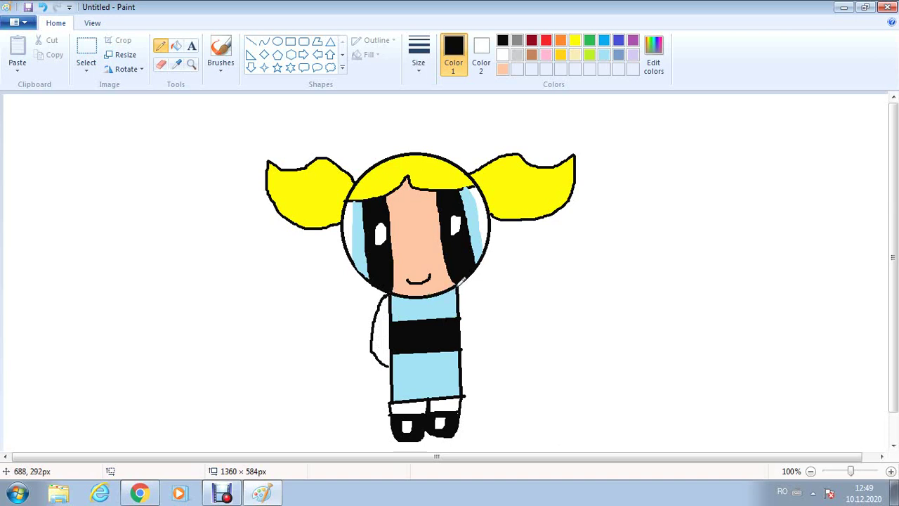
pyautogui.moveTo(459, 281)
pyautogui.mouseDown()
pyautogui.moveTo(482, 301)
pyautogui.moveTo(498, 342)
pyautogui.mouseUp()
pyautogui.hotkey('ctrl', 'z')
pyautogui.moveTo(462, 281)
pyautogui.mouseDown()
pyautogui.moveTo(482, 311)
pyautogui.moveTo(476, 355)
pyautogui.mouseUp()
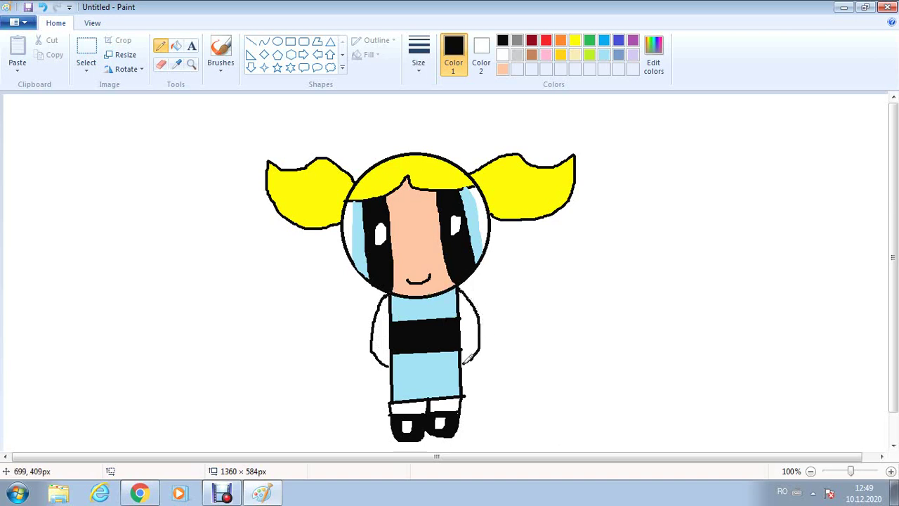
pyautogui.click(175, 46)
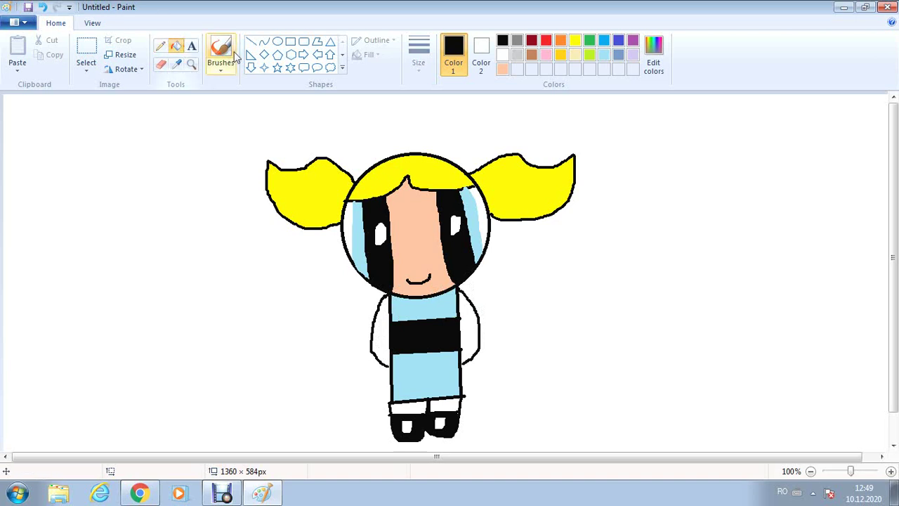
pyautogui.click(502, 69)
pyautogui.click(383, 323)
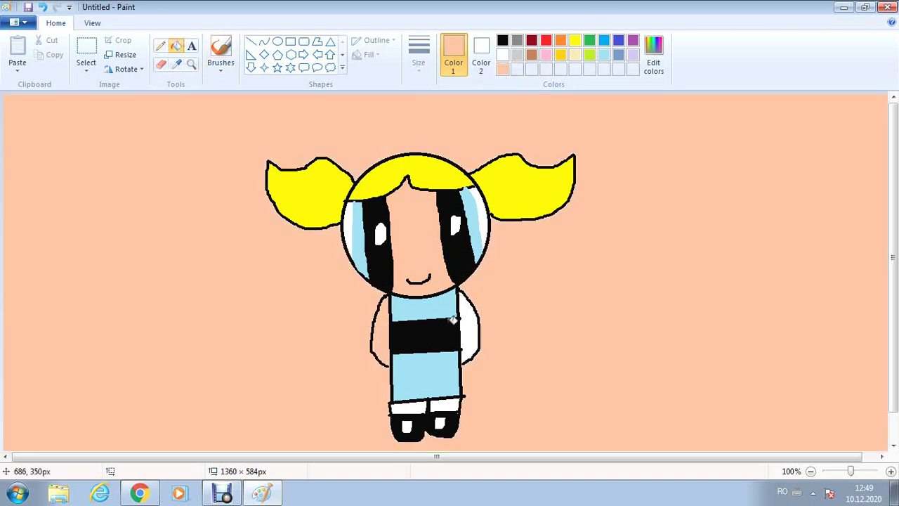
pyautogui.click(42, 7)
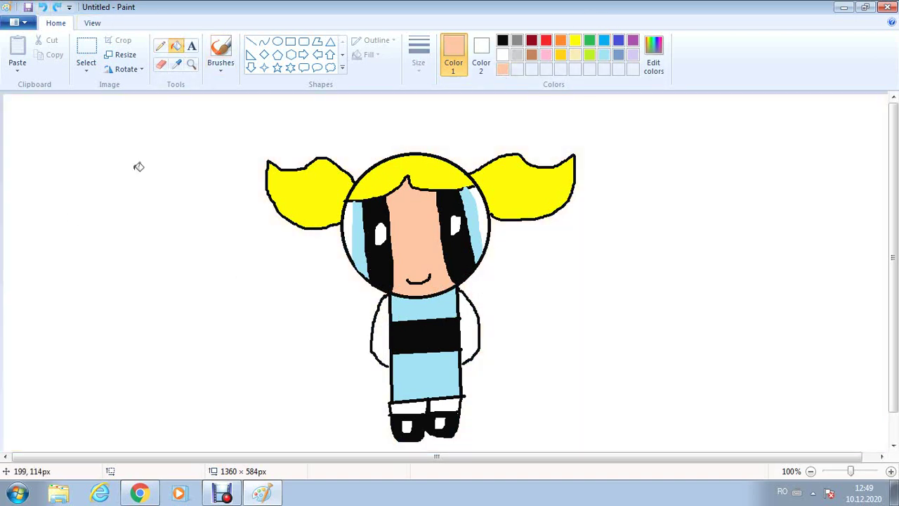
# - Close the gap in the left arm's outline with black and fill both arms with the custom light orange skin colour
pyautogui.click(160, 46)
pyautogui.click(503, 41)
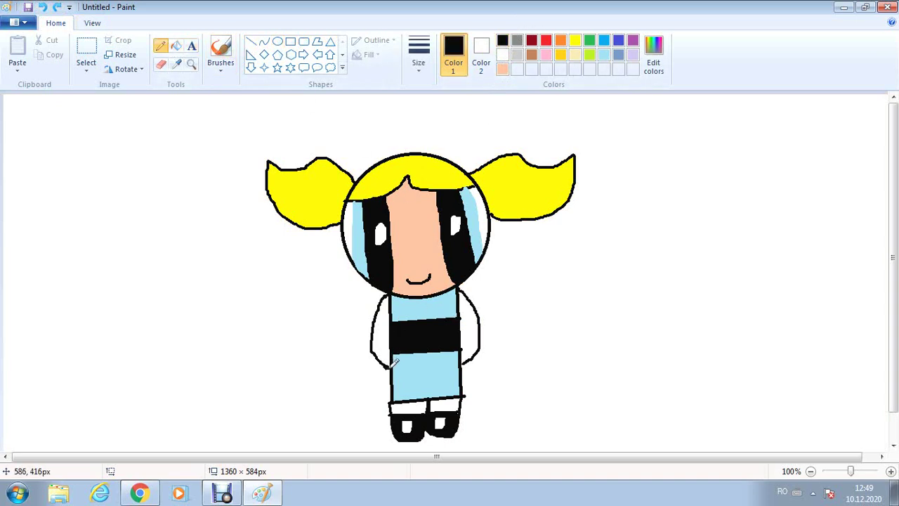
pyautogui.click(179, 51)
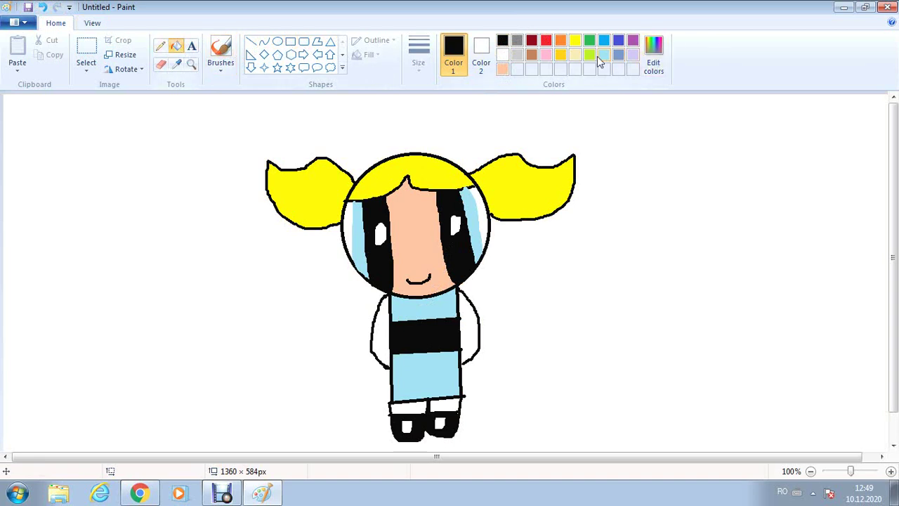
pyautogui.click(503, 69)
pyautogui.click(379, 330)
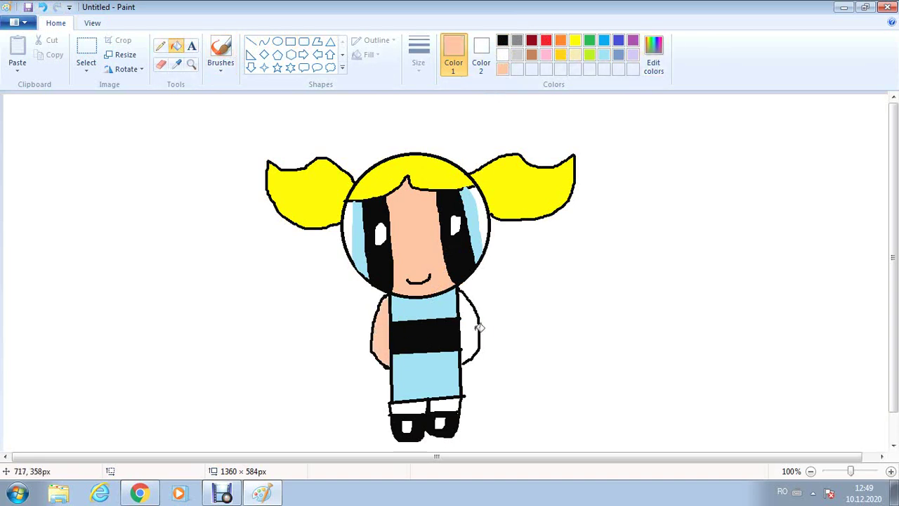
pyautogui.click(478, 327)
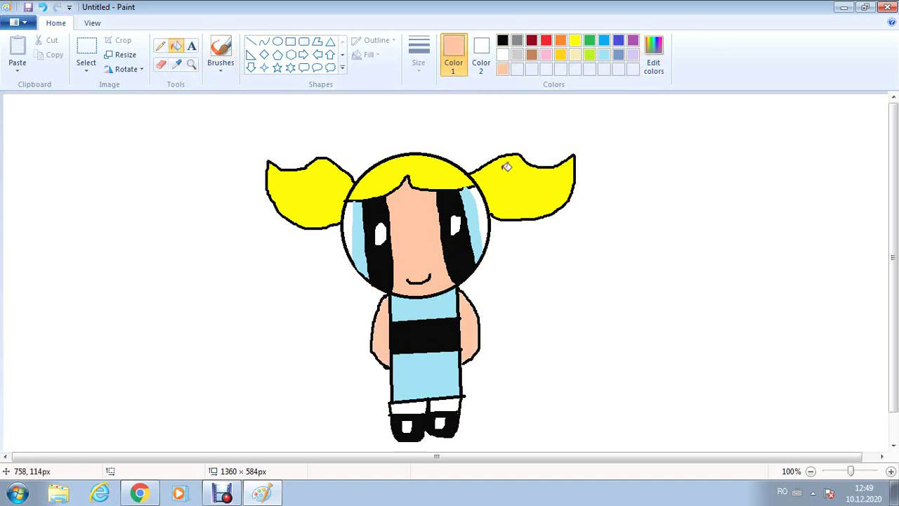
pyautogui.click(223, 493)
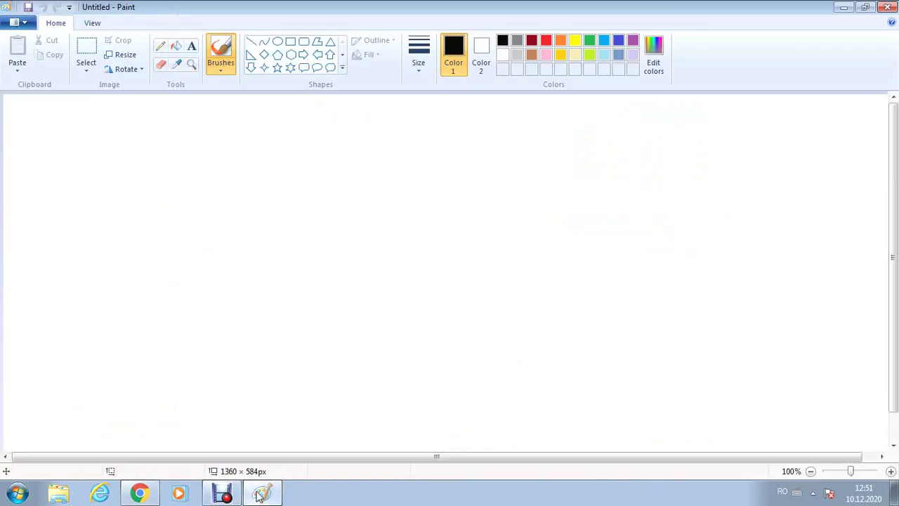
# - Draw a black oval head outline about 250 px wide and 230 px tall in the upper middle of the blank canvas
pyautogui.click(277, 41)
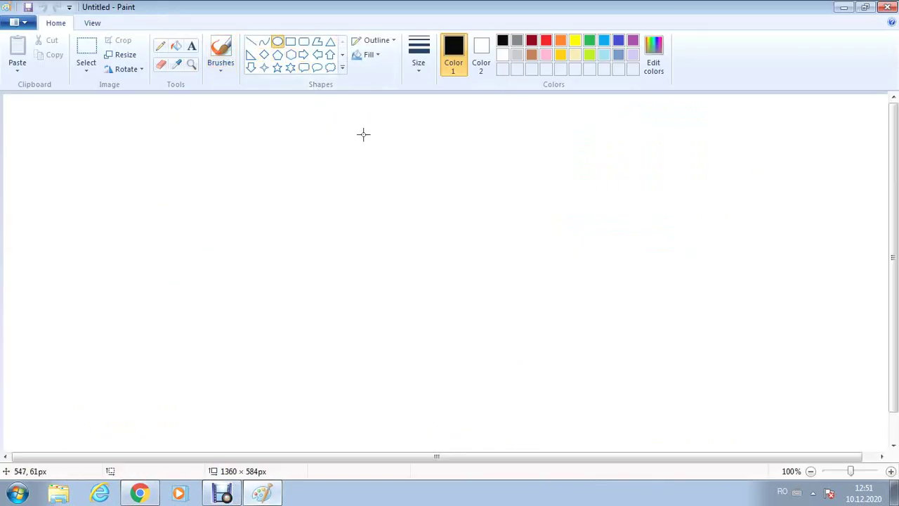
pyautogui.moveTo(349, 147); pyautogui.dragTo(516, 299)
pyautogui.moveTo(430, 222); pyautogui.dragTo(412, 217)
pyautogui.click(281, 197)
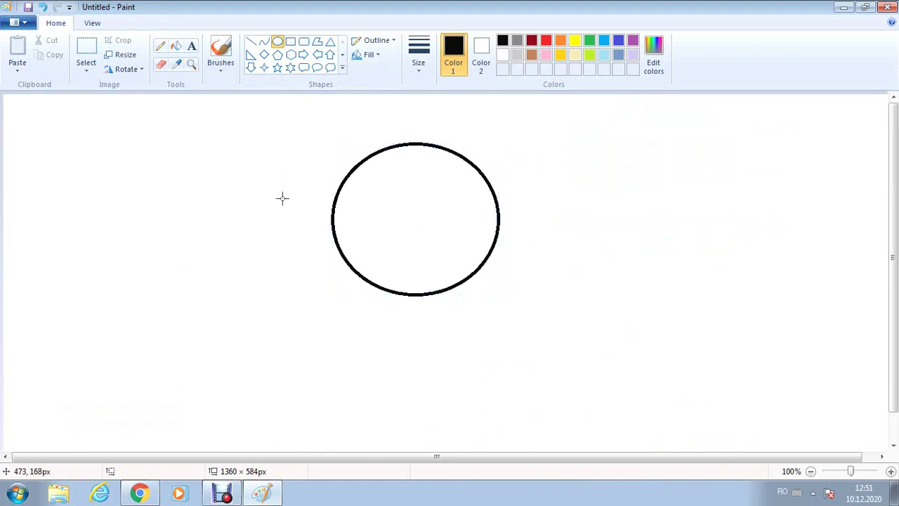
# - Draw a black fringe line with a pointed central peak across the upper part of the head, using the thickest pencil width
pyautogui.click(252, 42)
pyautogui.click(160, 46)
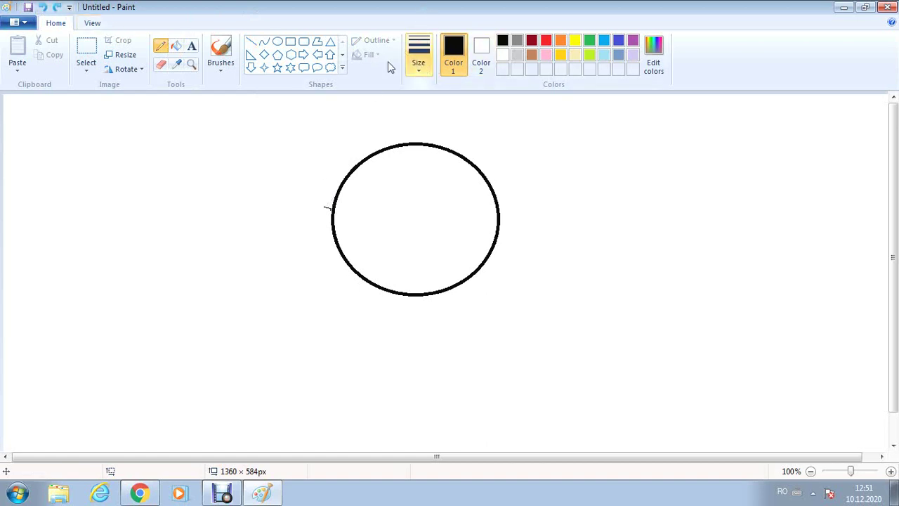
pyautogui.click(40, 6)
pyautogui.click(419, 52)
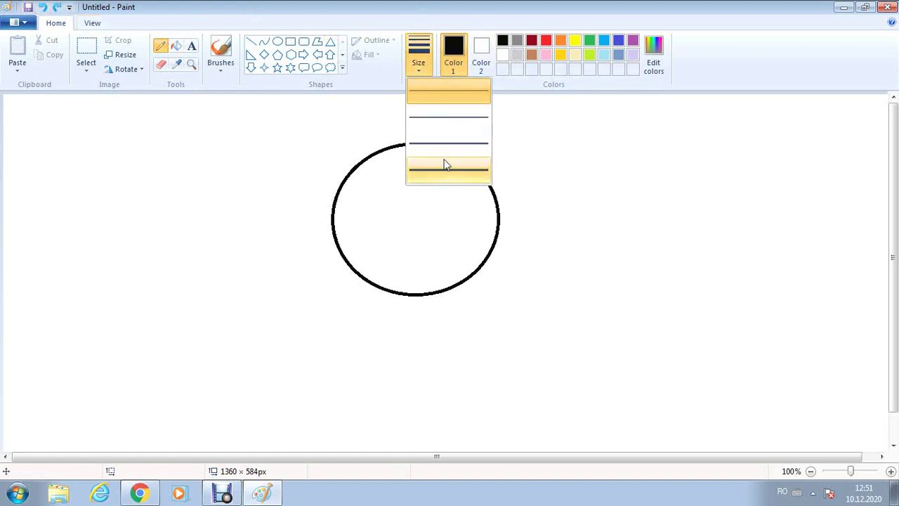
pyautogui.click(444, 168)
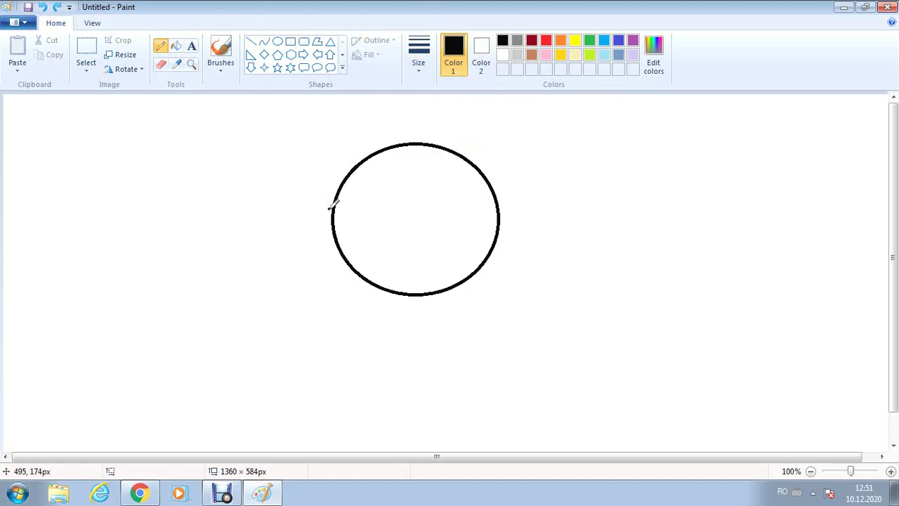
pyautogui.moveTo(332, 204)
pyautogui.mouseDown()
pyautogui.moveTo(298, 138)
pyautogui.moveTo(372, 144)
pyautogui.mouseUp()
pyautogui.hotkey('ctrl', 'z')
pyautogui.moveTo(372, 192)
pyautogui.mouseDown()
pyautogui.moveTo(407, 186)
pyautogui.moveTo(413, 160)
pyautogui.moveTo(437, 186)
pyautogui.moveTo(482, 176)
pyautogui.mouseUp()
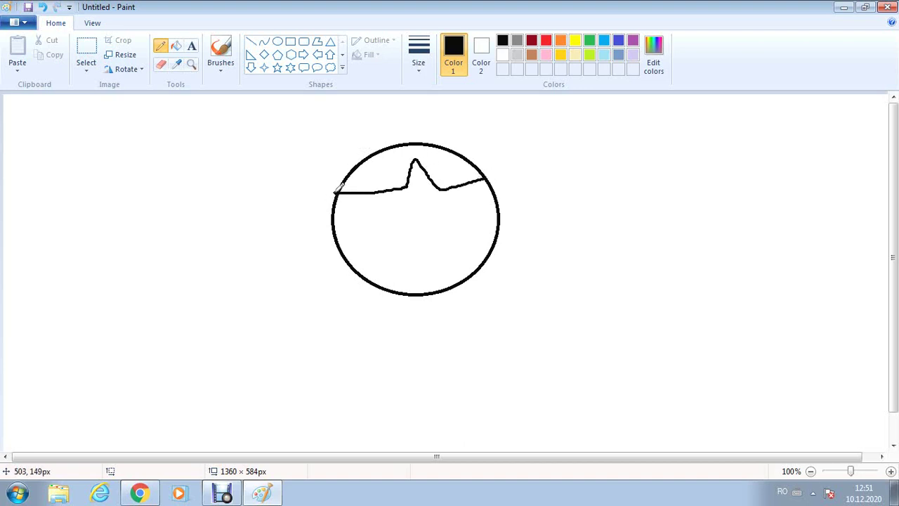
pyautogui.moveTo(337, 190)
pyautogui.mouseDown()
pyautogui.moveTo(311, 145)
pyautogui.moveTo(345, 152)
pyautogui.mouseUp()
pyautogui.hotkey('ctrl', 'z')
pyautogui.moveTo(337, 194)
pyautogui.mouseDown()
pyautogui.moveTo(300, 151)
pyautogui.moveTo(361, 146)
pyautogui.mouseUp()
pyautogui.hotkey('ctrl', 'z')
pyautogui.moveTo(338, 190)
pyautogui.mouseDown()
pyautogui.moveTo(303, 140)
pyautogui.moveTo(358, 156)
pyautogui.mouseUp()
pyautogui.hotkey('ctrl', 'z')
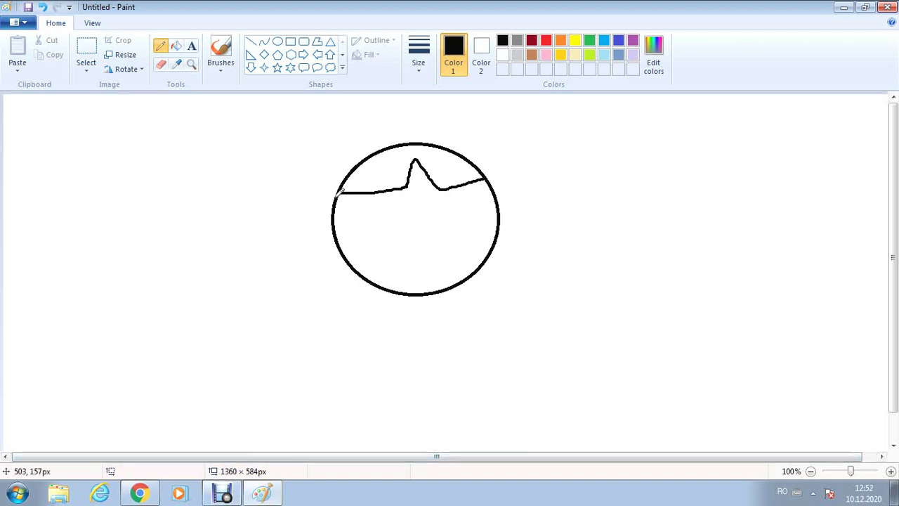
# - Draw a pointed black-outlined hair tuft on each upper side of the head, joined to the head outline
pyautogui.moveTo(338, 192)
pyautogui.mouseDown()
pyautogui.moveTo(310, 156)
pyautogui.moveTo(353, 150)
pyautogui.mouseUp()
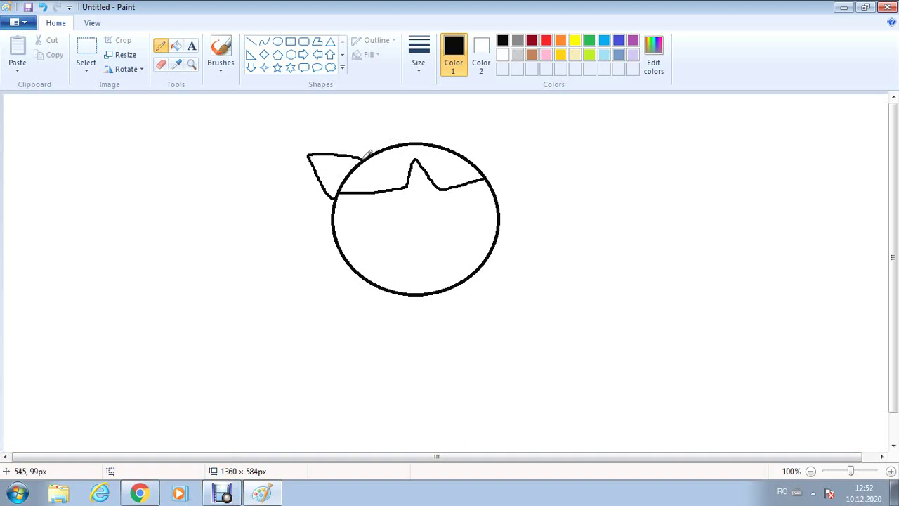
pyautogui.moveTo(493, 177); pyautogui.dragTo(532, 135)
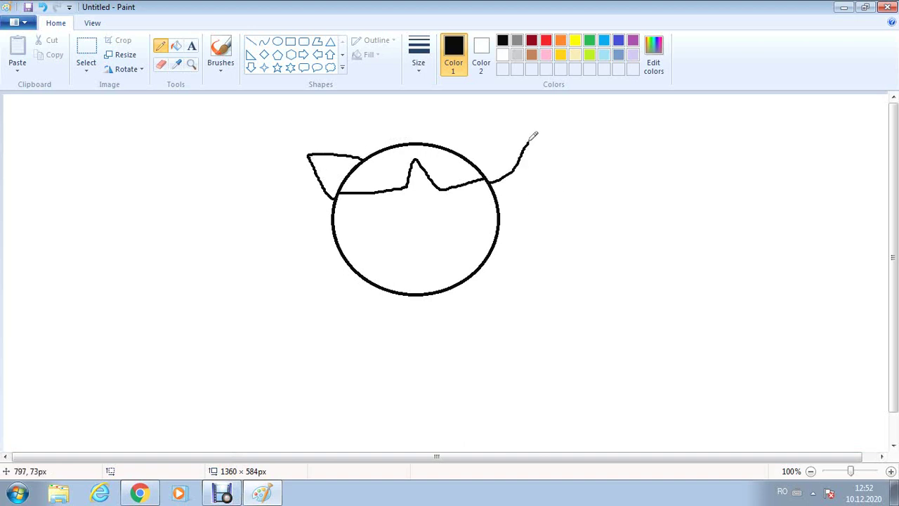
pyautogui.hotkey('ctrl', 'z')
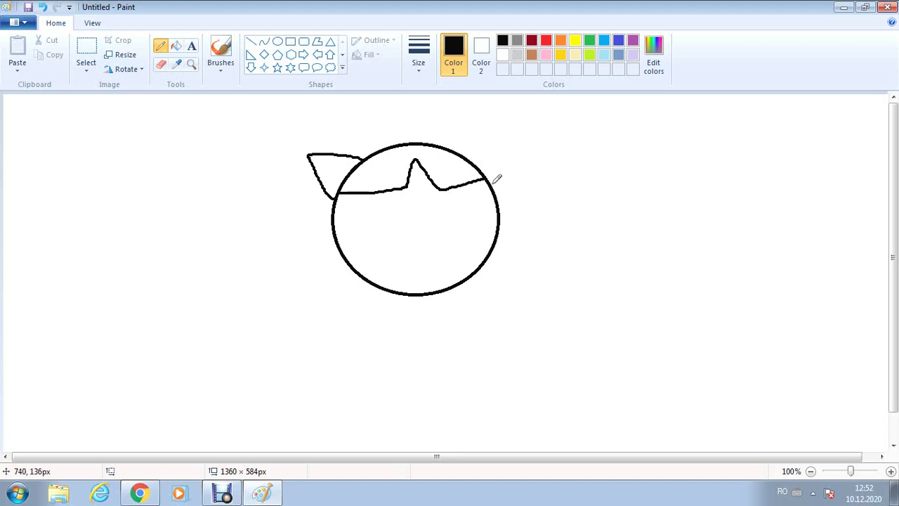
pyautogui.moveTo(494, 182)
pyautogui.mouseDown()
pyautogui.moveTo(519, 145)
pyautogui.moveTo(478, 154)
pyautogui.mouseUp()
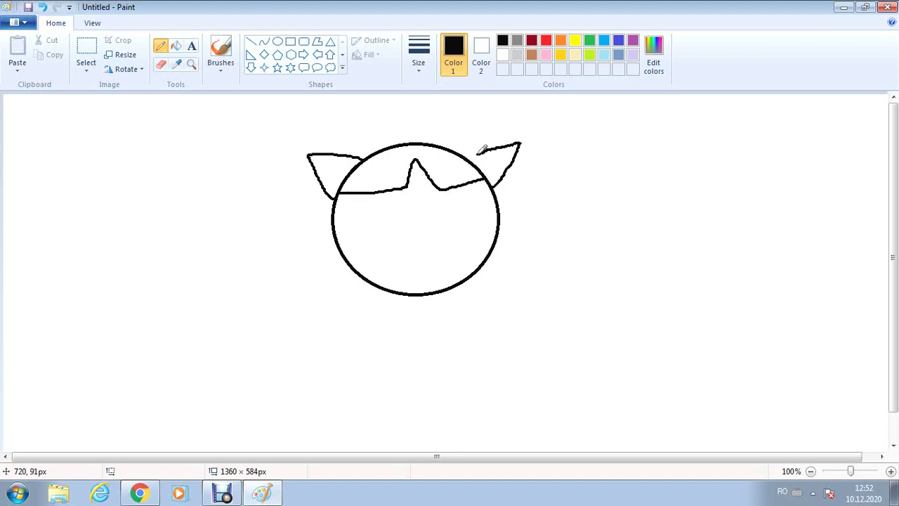
# - Fill the fringe and both pointed hair tufts with black
pyautogui.click(175, 45)
pyautogui.click(326, 167)
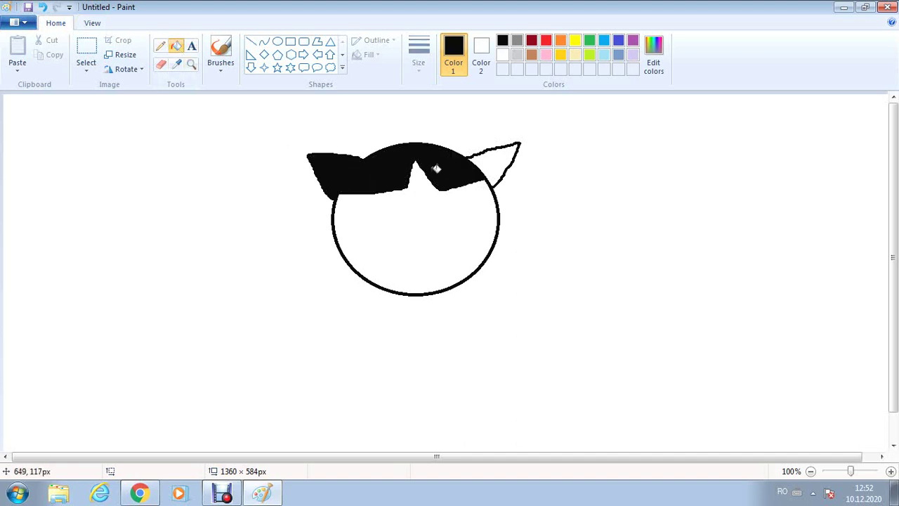
pyautogui.click(517, 163)
pyautogui.click(503, 169)
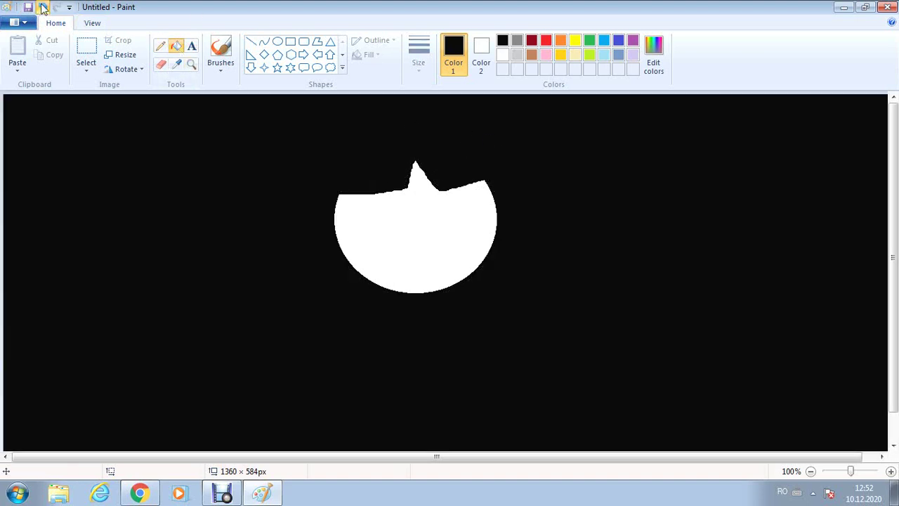
pyautogui.click(42, 7)
pyautogui.click(43, 7)
pyautogui.click(490, 161)
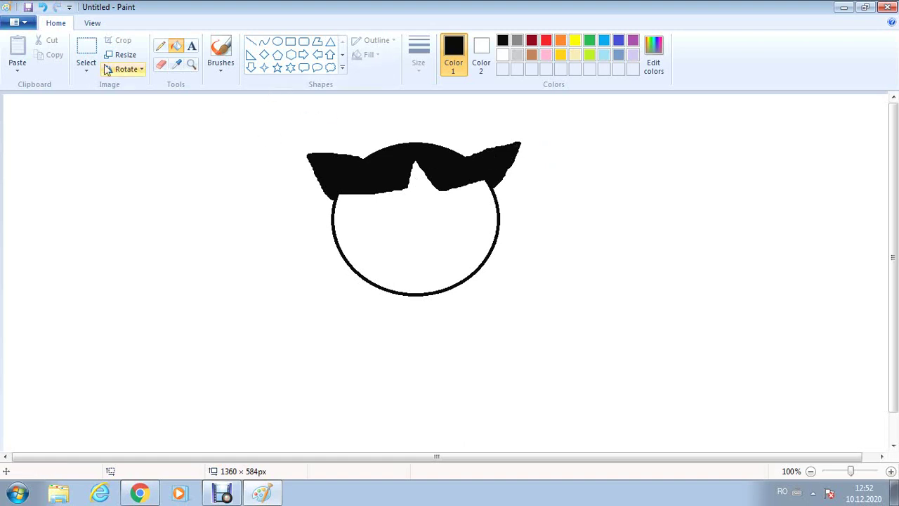
# - Try to trim the lower tip of the left hair tuft with the eraser, and undo back to the unfilled hair outlines
pyautogui.click(162, 63)
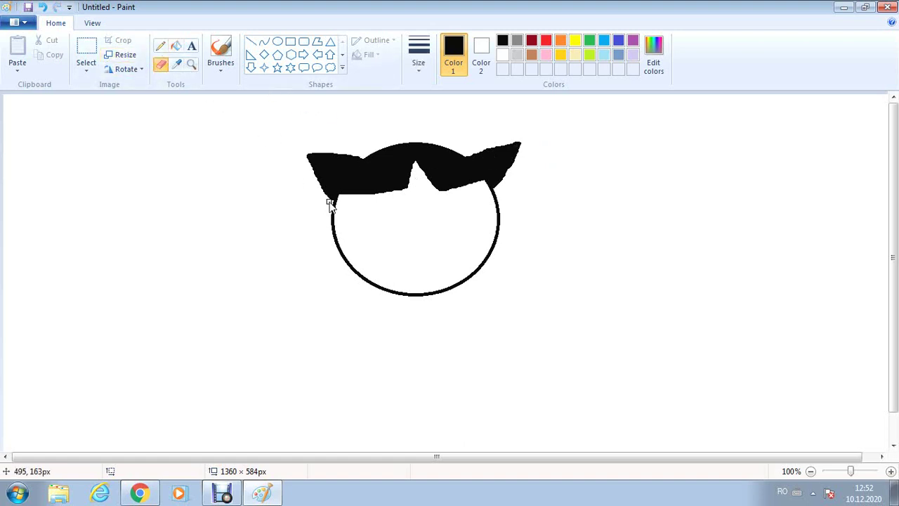
pyautogui.moveTo(331, 204); pyautogui.dragTo(336, 202)
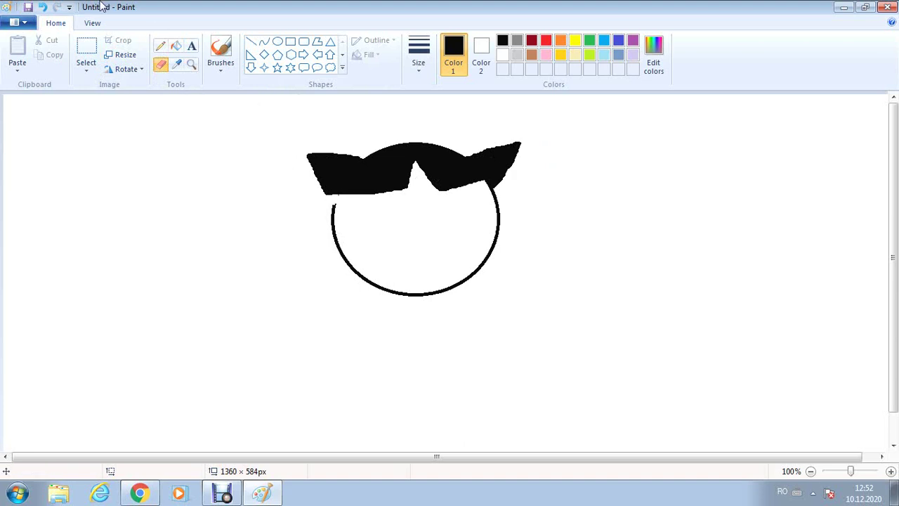
pyautogui.click(42, 8)
pyautogui.click(42, 8)
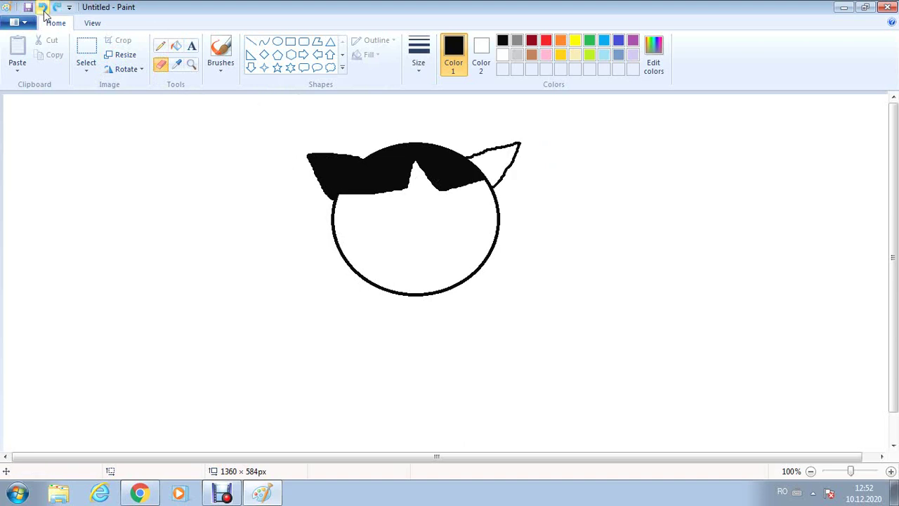
pyautogui.click(42, 8)
pyautogui.click(42, 8)
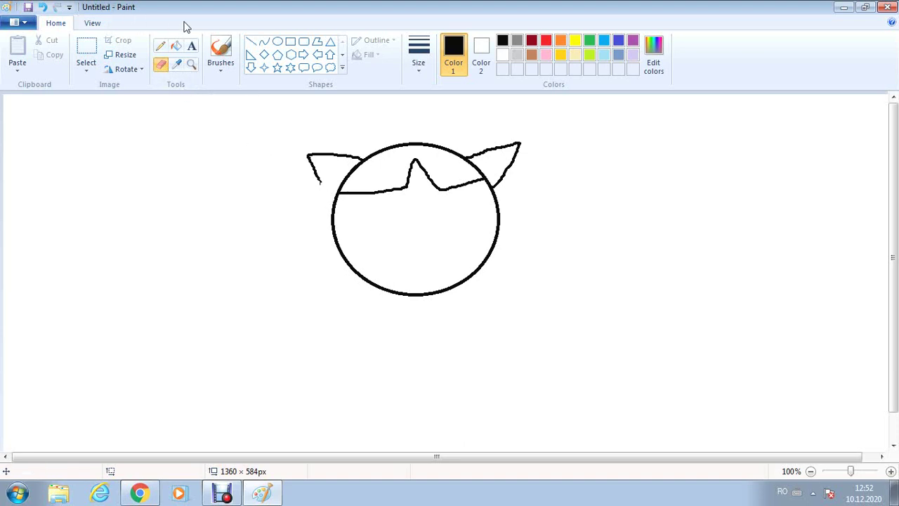
# - Try to redraw the left tuft's lower edge down to the head outline, and restore the original edge
pyautogui.click(161, 46)
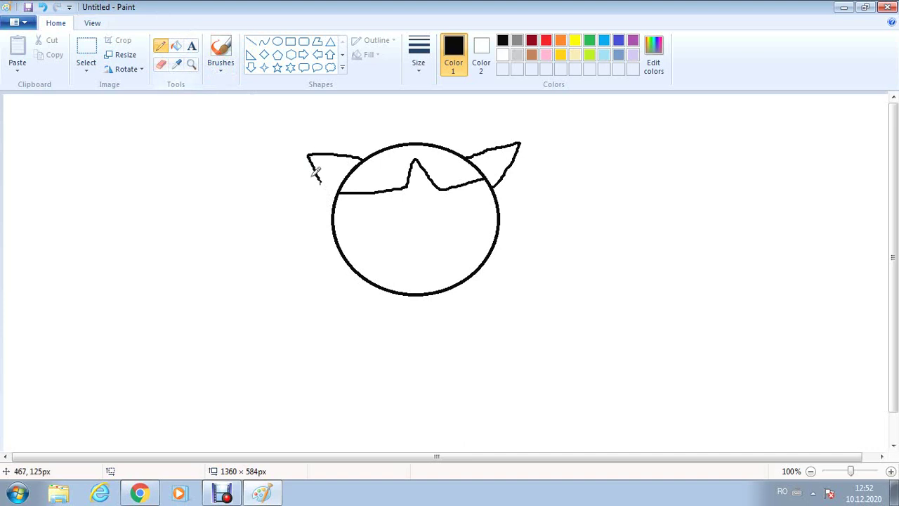
pyautogui.moveTo(319, 180); pyautogui.dragTo(330, 205)
pyautogui.click(162, 65)
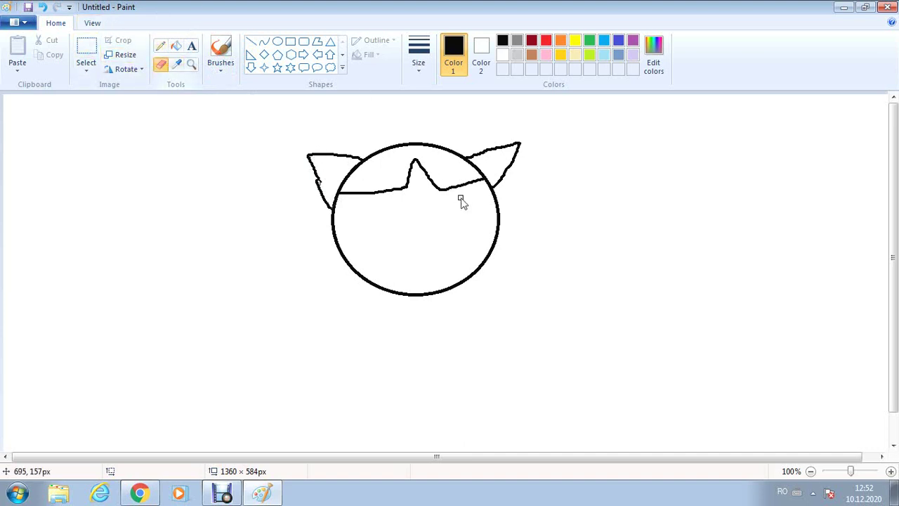
pyautogui.click(42, 7)
pyautogui.click(54, 8)
pyautogui.click(42, 7)
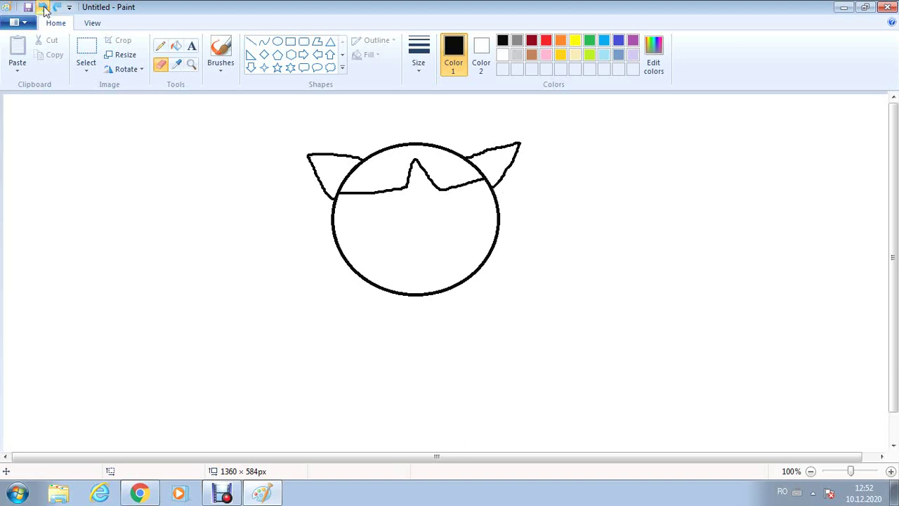
pyautogui.click(42, 8)
pyautogui.click(57, 8)
# - Fill the left tuft, the fringe and the right tuft with black again
pyautogui.click(176, 46)
pyautogui.click(359, 170)
pyautogui.click(462, 165)
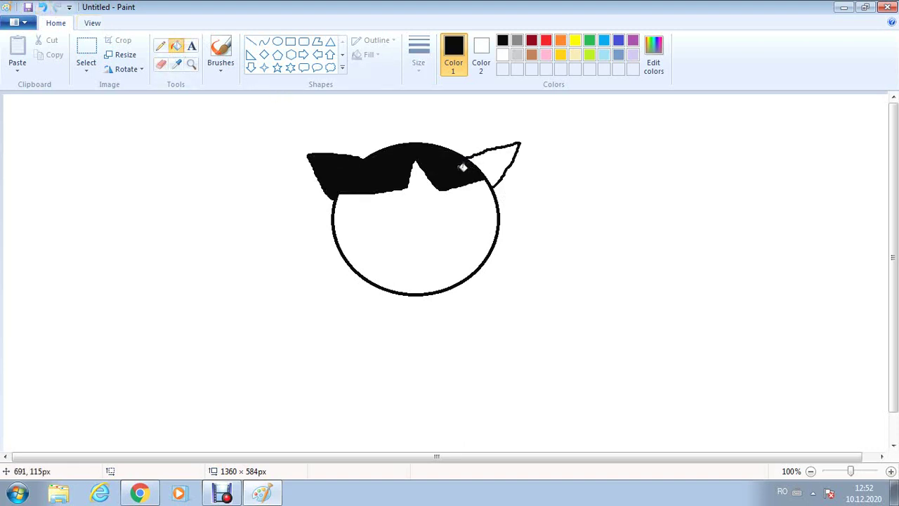
pyautogui.click(492, 160)
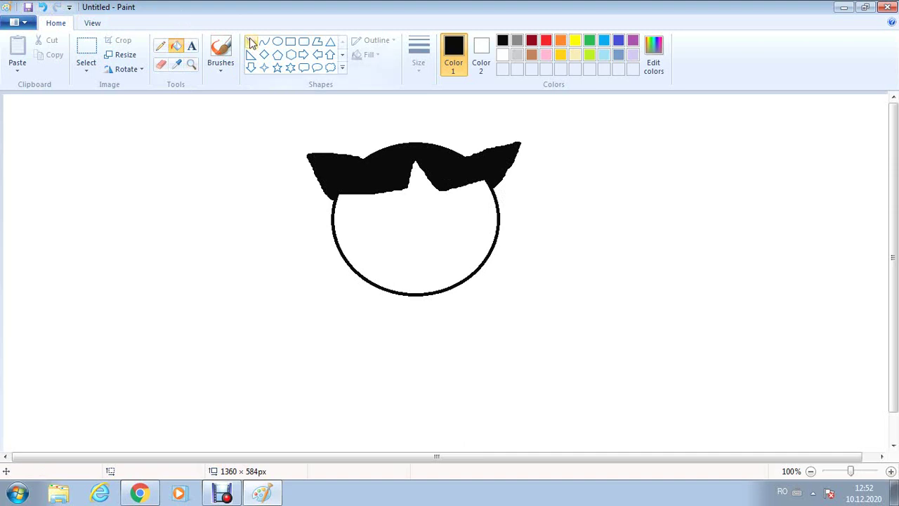
# - Draw two large angry eye outlines in black pencil, each with a slanted upper lid and an inner edge running down to the head outline
pyautogui.click(160, 45)
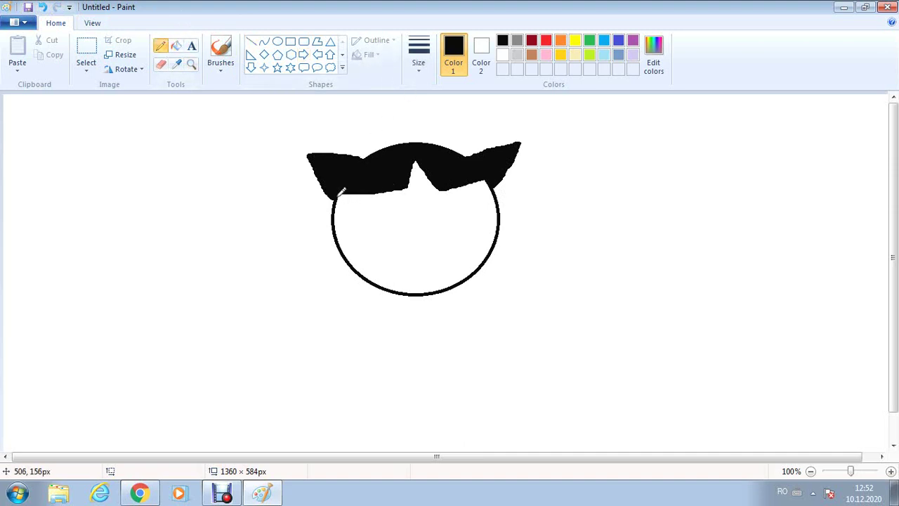
pyautogui.moveTo(337, 198)
pyautogui.mouseDown()
pyautogui.moveTo(402, 213)
pyautogui.moveTo(401, 292)
pyautogui.mouseUp()
pyautogui.hotkey('ctrl', 'z')
pyautogui.moveTo(402, 210); pyautogui.dragTo(391, 270)
pyautogui.hotkey('ctrl', 'z')
pyautogui.moveTo(403, 210); pyautogui.dragTo(391, 278)
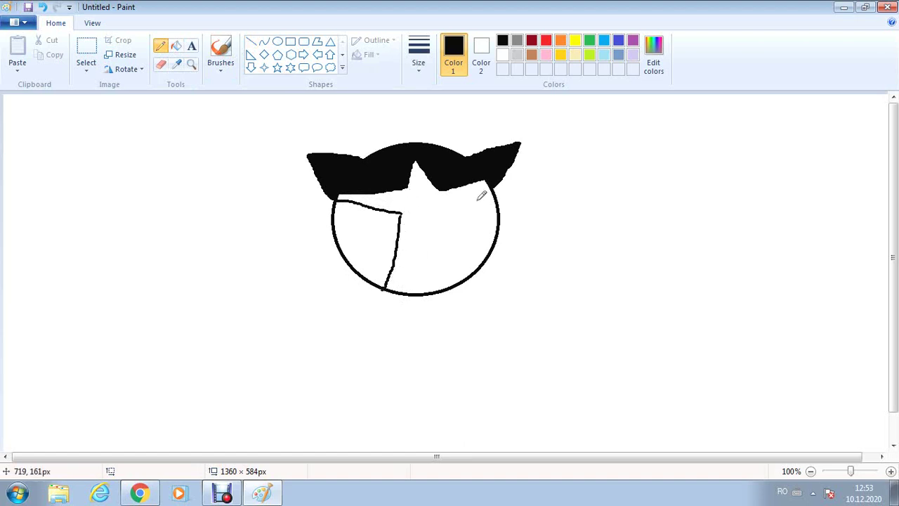
pyautogui.moveTo(493, 186)
pyautogui.mouseDown()
pyautogui.moveTo(437, 222)
pyautogui.moveTo(441, 266)
pyautogui.mouseUp()
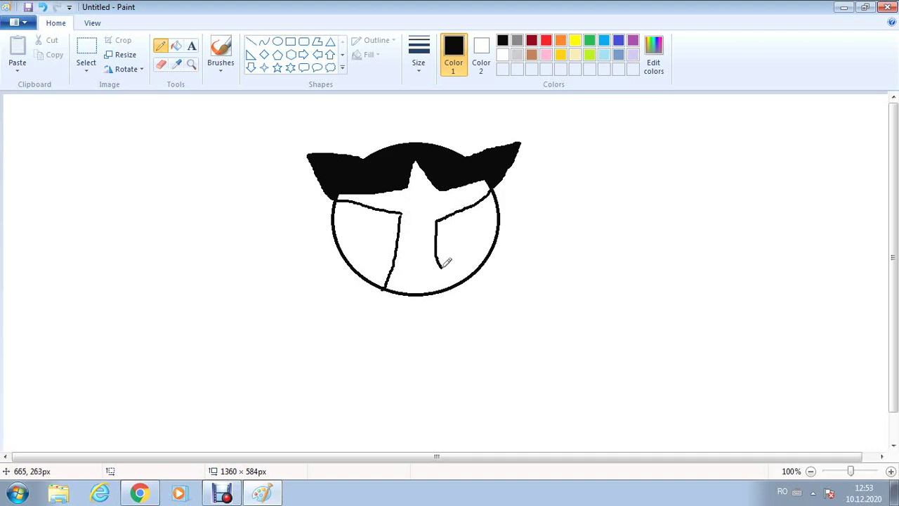
# - Draw an outer iris edge and a small highlight outline inside each eye
pyautogui.moveTo(366, 204); pyautogui.dragTo(359, 274)
pyautogui.moveTo(381, 219)
pyautogui.mouseDown()
pyautogui.moveTo(373, 248)
pyautogui.moveTo(384, 246)
pyautogui.moveTo(386, 222)
pyautogui.mouseUp()
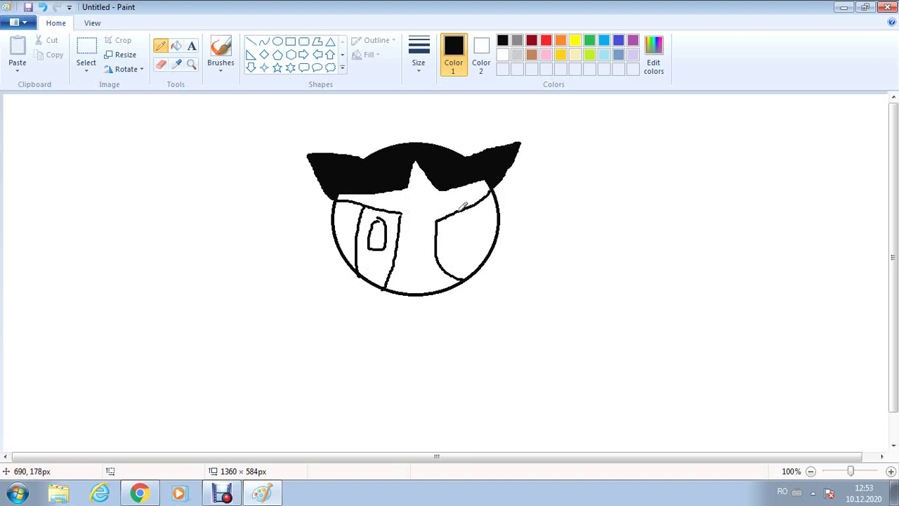
pyautogui.moveTo(468, 226); pyautogui.dragTo(484, 262)
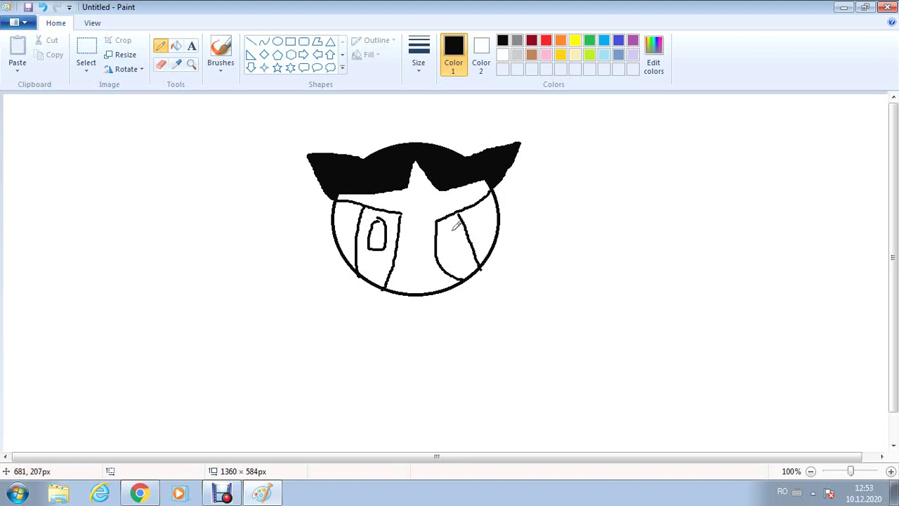
pyautogui.moveTo(455, 225)
pyautogui.mouseDown()
pyautogui.moveTo(443, 248)
pyautogui.moveTo(460, 225)
pyautogui.mouseUp()
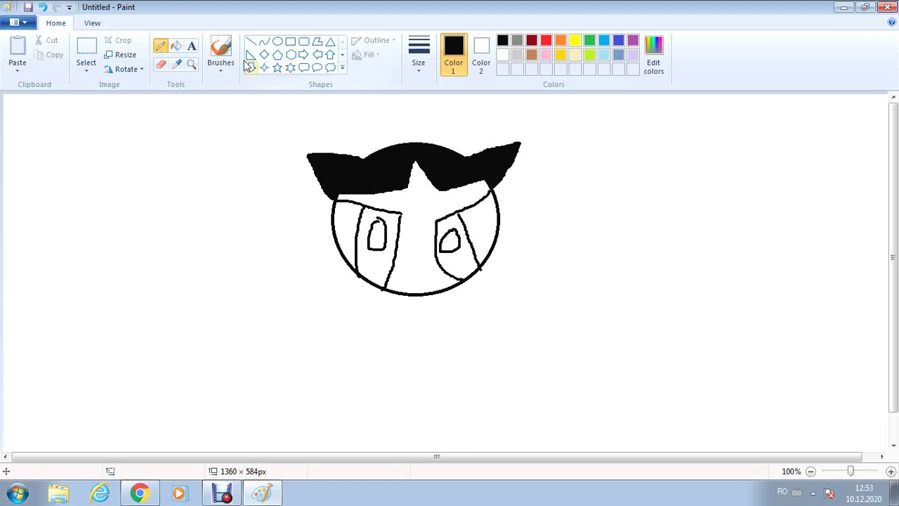
# - Close the gap in the left eye's highlight outline and fill the iris around it with black
pyautogui.click(175, 45)
pyautogui.click(391, 221)
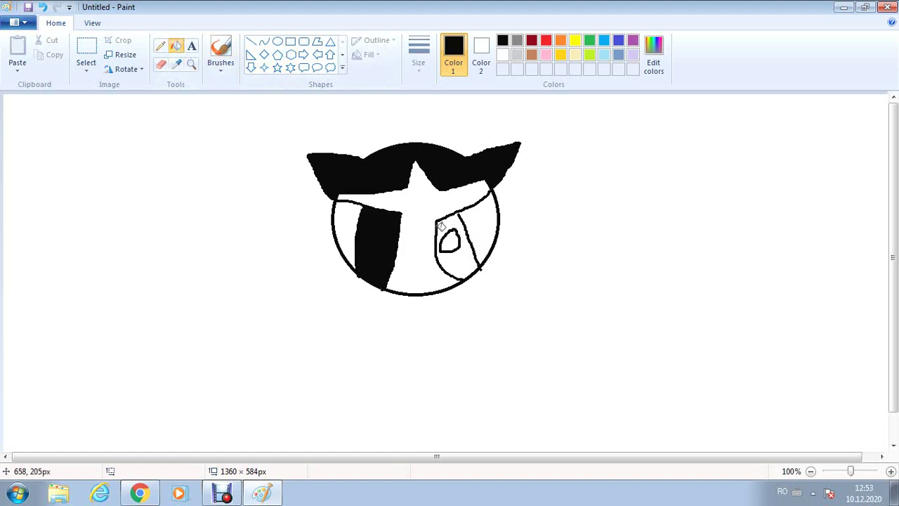
pyautogui.hotkey('ctrl', 'z')
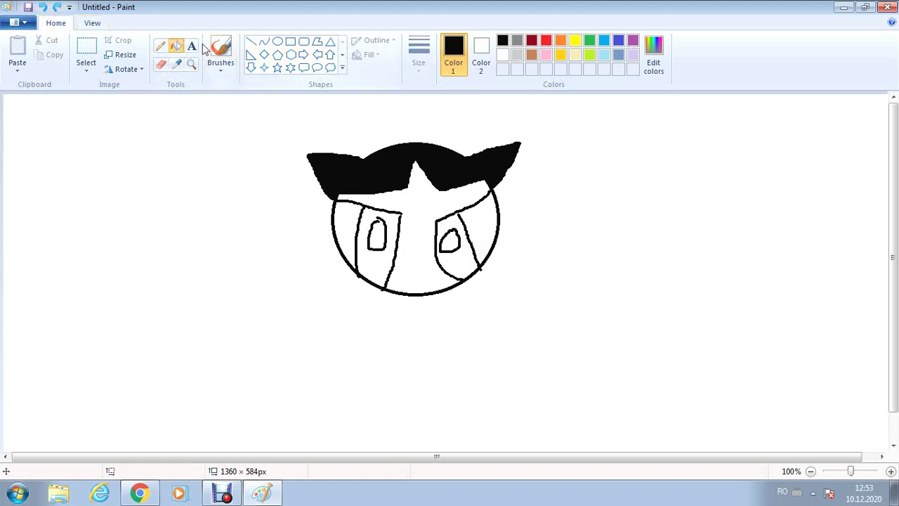
pyautogui.click(160, 45)
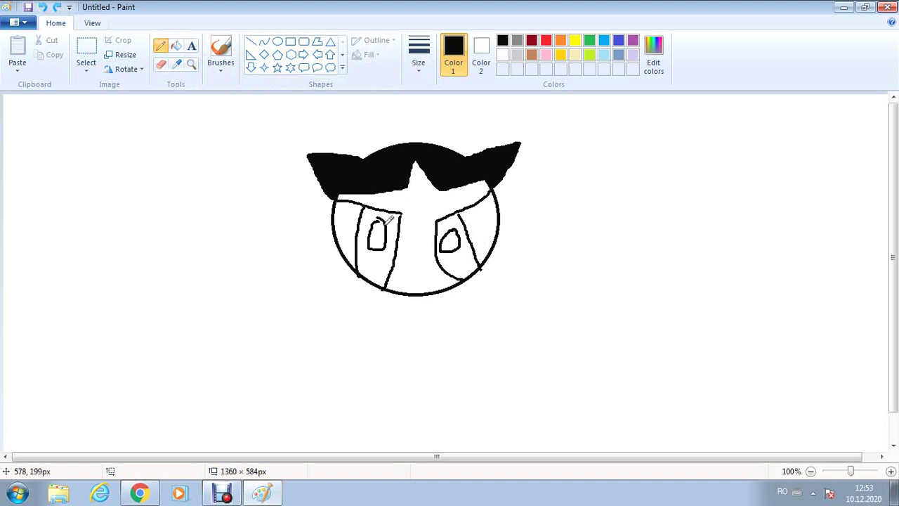
pyautogui.click(176, 46)
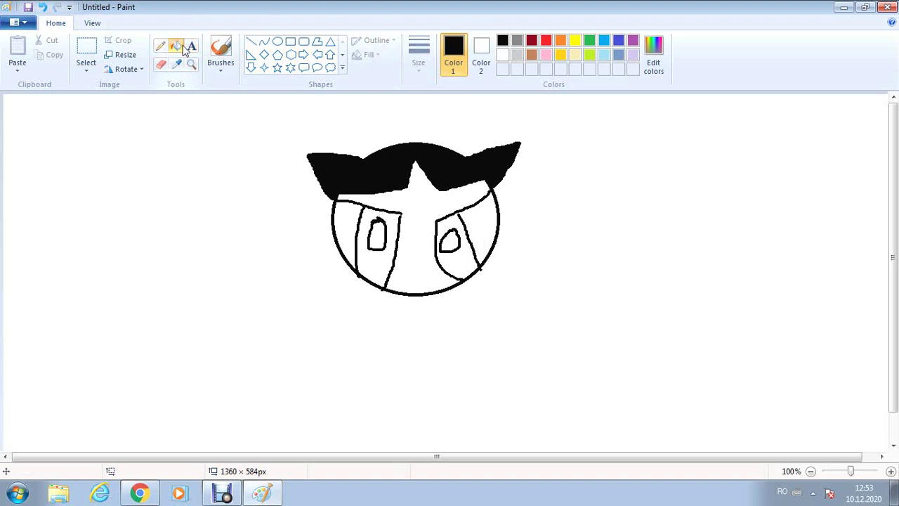
pyautogui.click(385, 213)
# - Close the gap in the right eye's iris outline and fill the iris with black, leaving the highlight and outer corner white
pyautogui.click(474, 226)
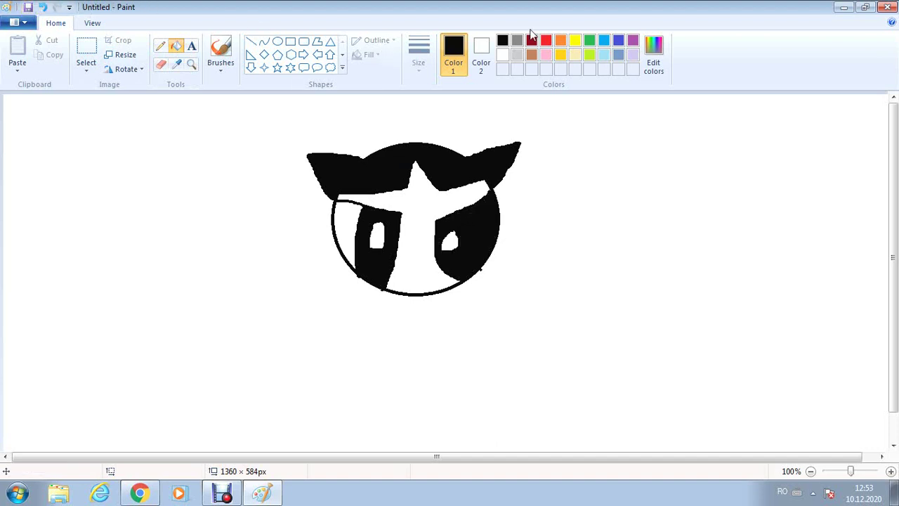
pyautogui.click(589, 55)
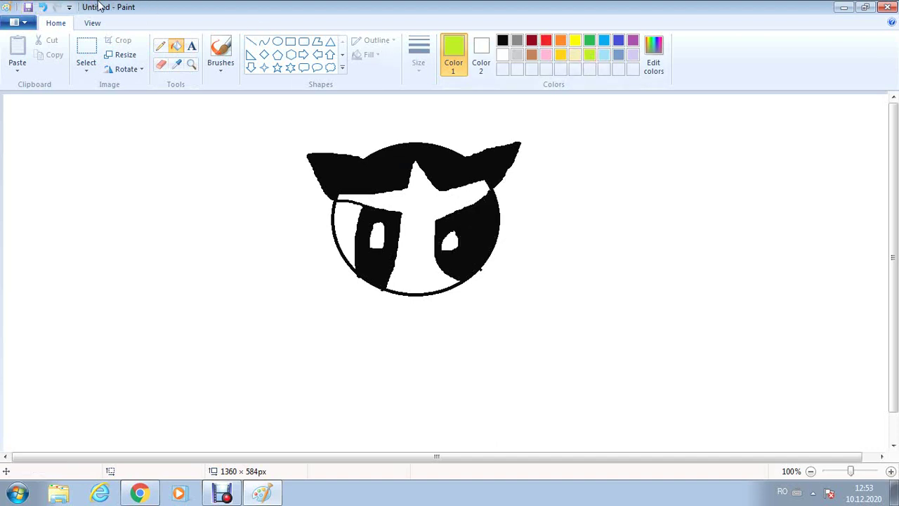
pyautogui.click(42, 7)
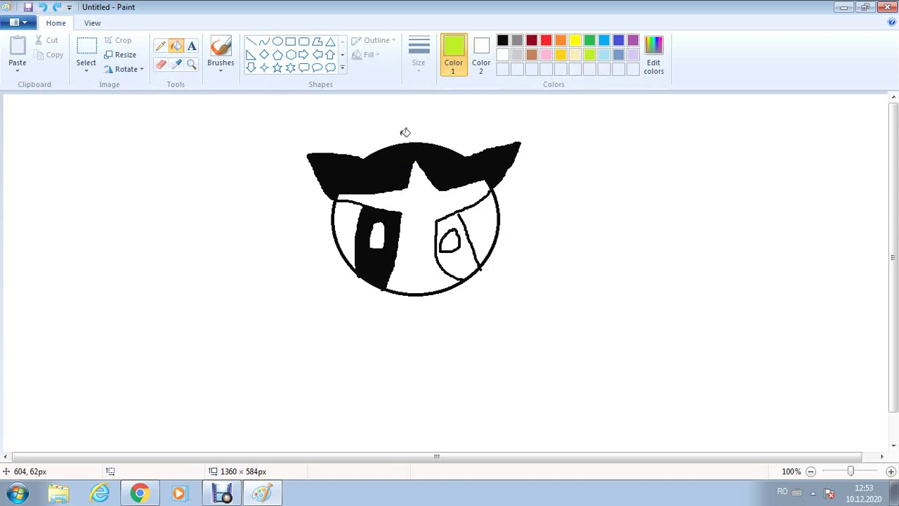
pyautogui.click(161, 46)
pyautogui.click(503, 41)
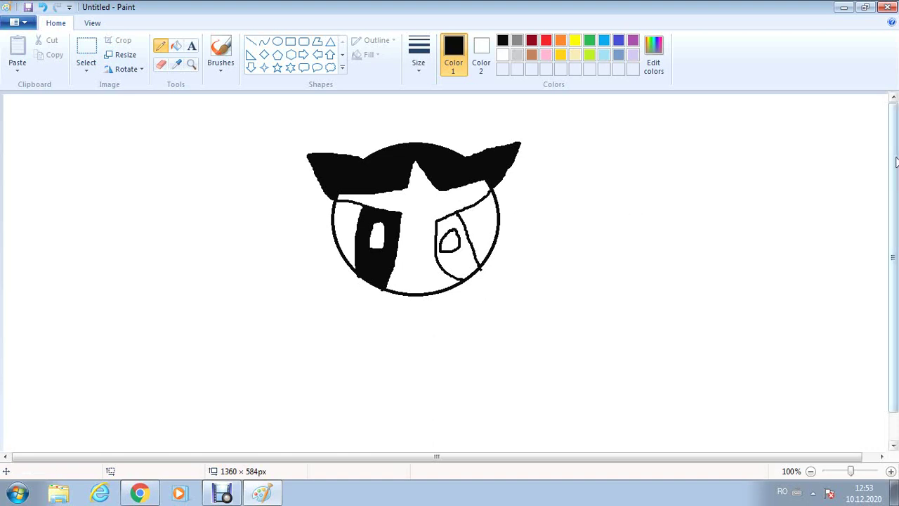
pyautogui.click(176, 47)
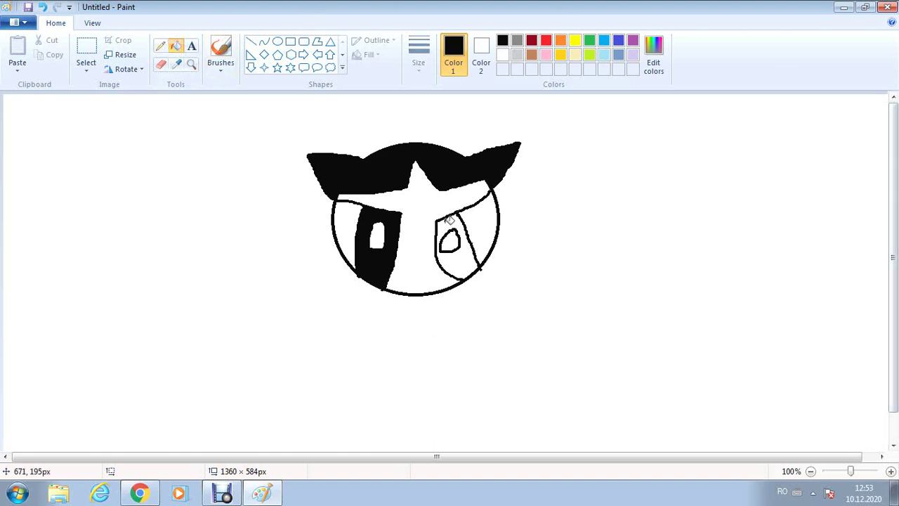
pyautogui.click(449, 220)
# - Draw a diagonal lime line across the right eye's outer corner and fill the area between it and the iris with lime
pyautogui.click(589, 55)
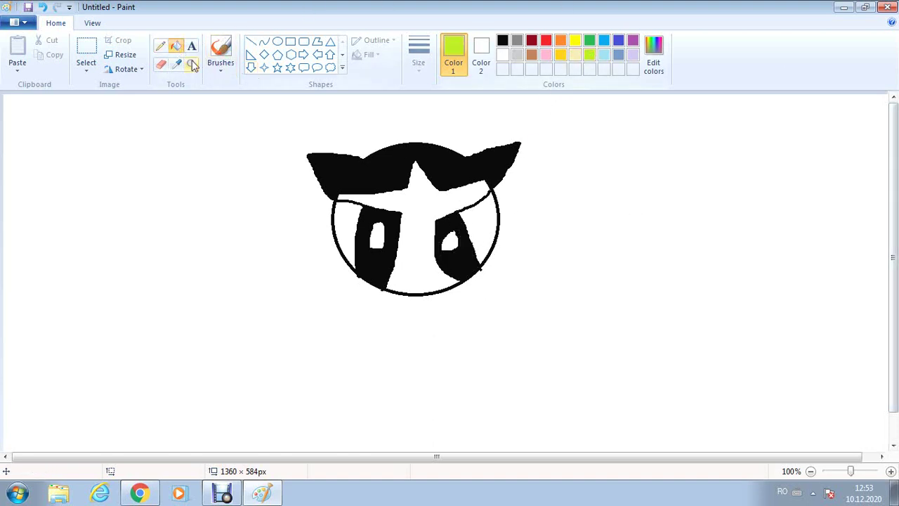
pyautogui.click(161, 46)
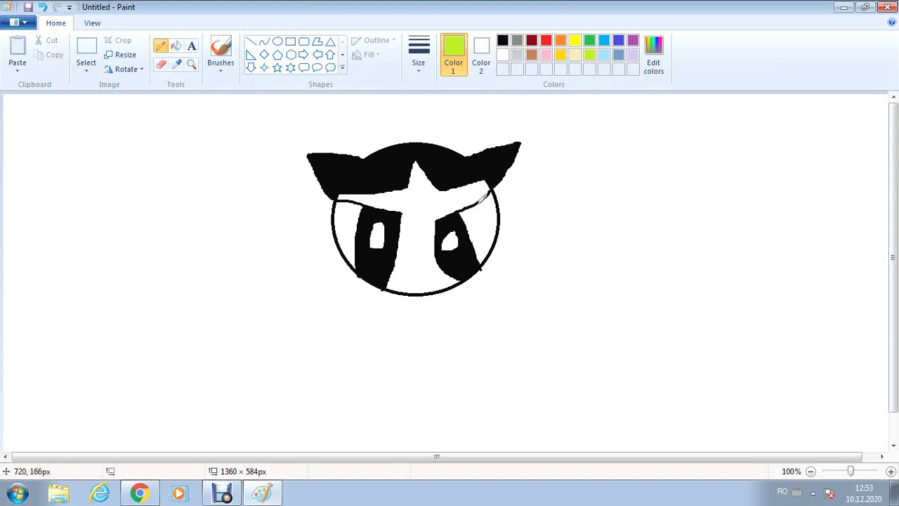
pyautogui.moveTo(477, 206)
pyautogui.mouseDown()
pyautogui.moveTo(502, 216)
pyautogui.moveTo(485, 219)
pyautogui.mouseUp()
pyautogui.hotkey('ctrl', 'z')
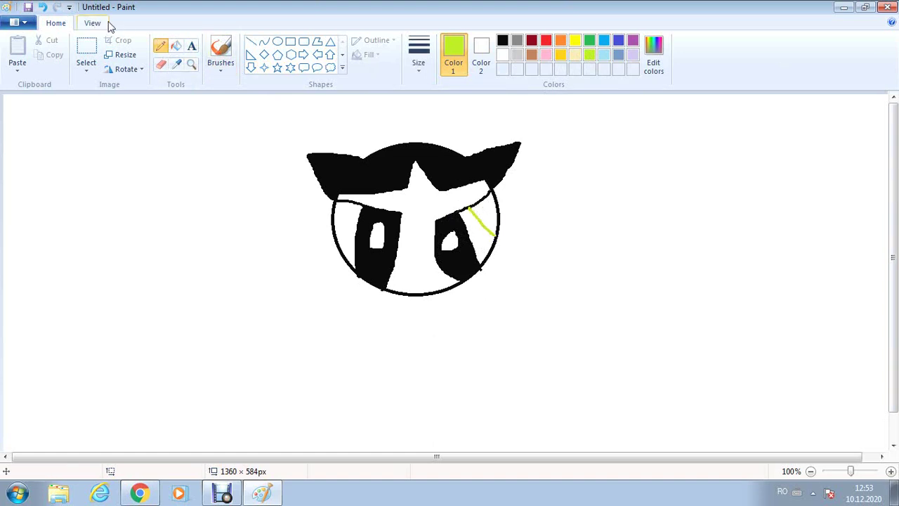
pyautogui.click(176, 46)
pyautogui.click(488, 230)
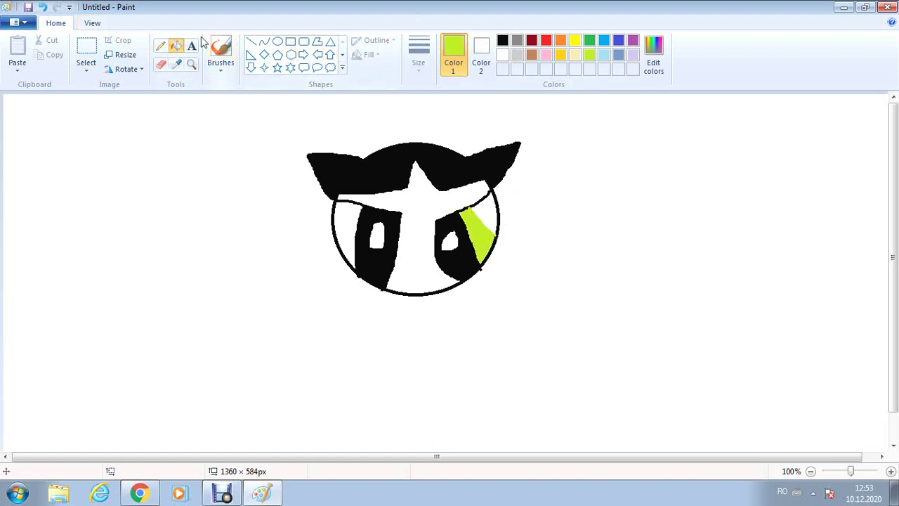
# - Try to add a lime band beside the left iris using a pencil line and a fill, and undo both
pyautogui.click(161, 47)
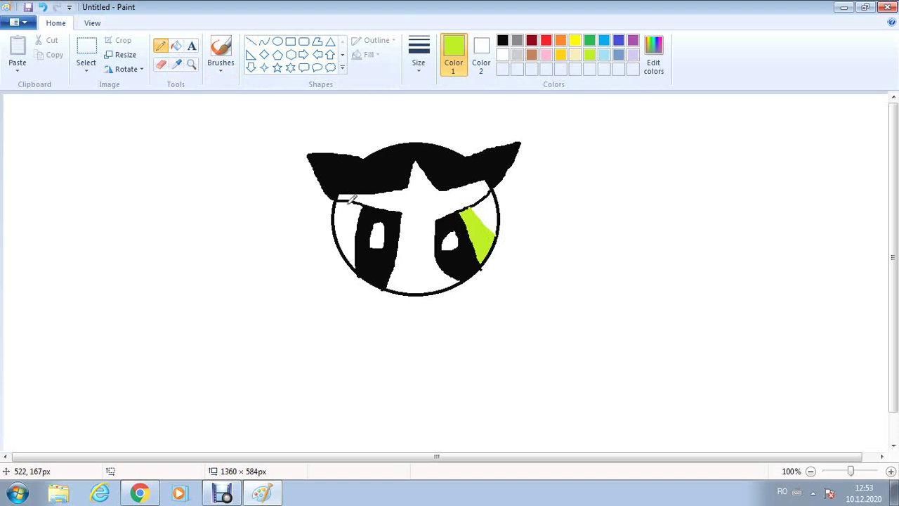
pyautogui.moveTo(347, 204); pyautogui.dragTo(346, 222)
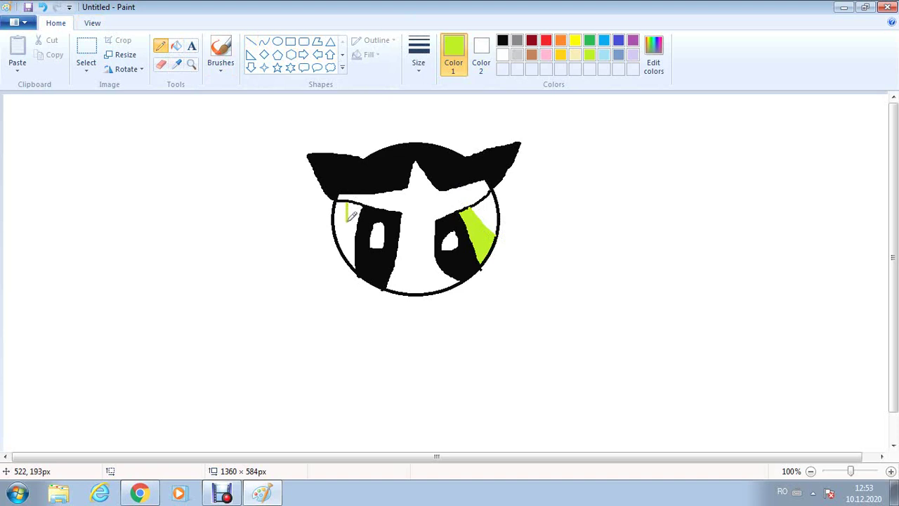
pyautogui.click(176, 46)
pyautogui.click(352, 219)
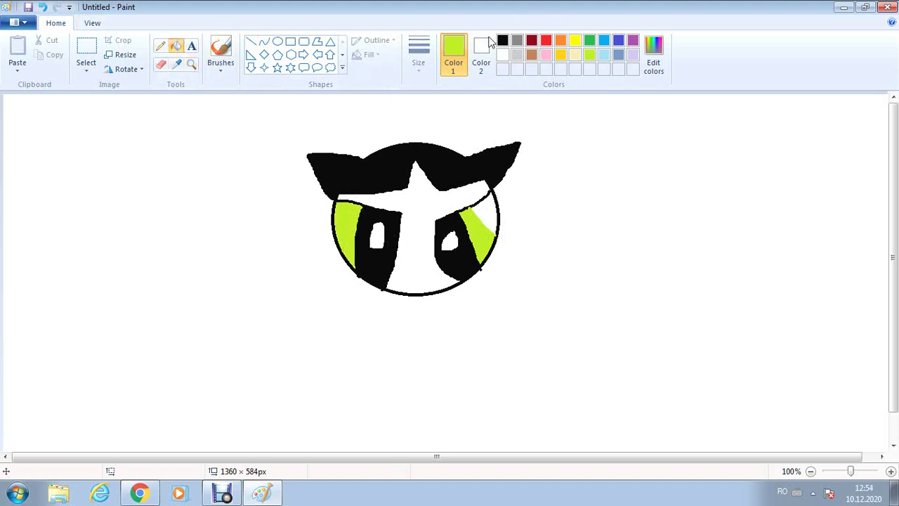
pyautogui.click(42, 7)
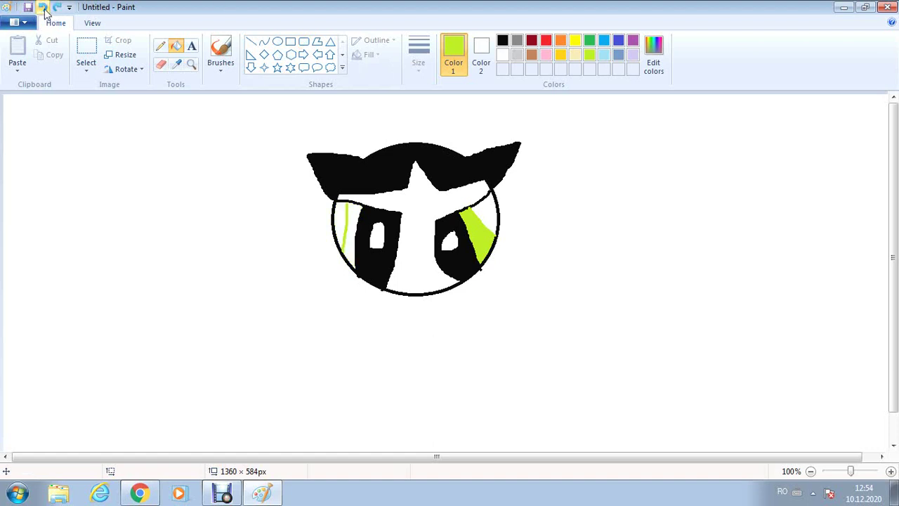
pyautogui.click(44, 8)
# - Draw a straight vertical lime line in the left eye's outer part and fill the area beside the iris with lime
pyautogui.click(160, 46)
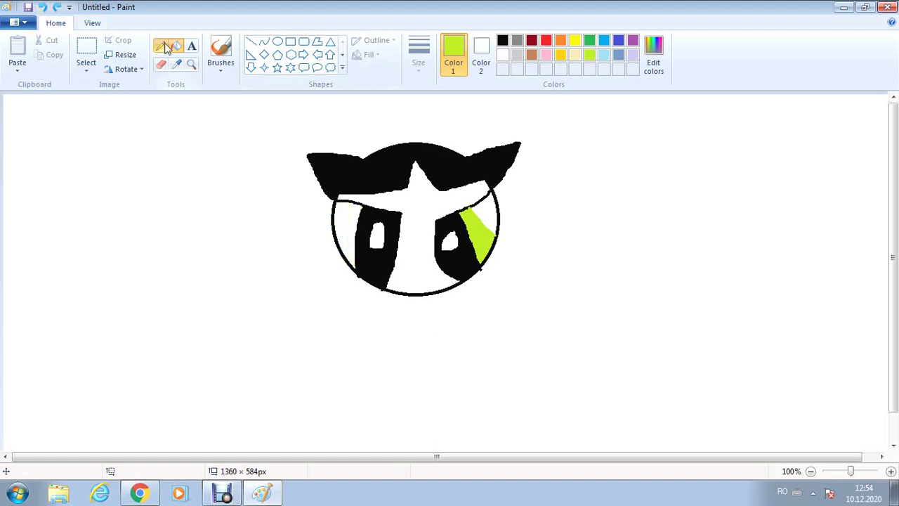
pyautogui.moveTo(347, 202); pyautogui.dragTo(349, 253)
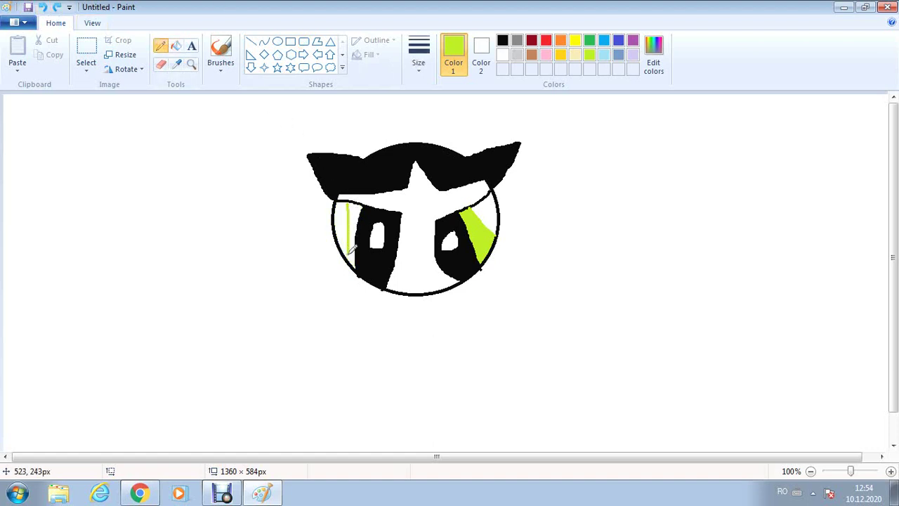
pyautogui.click(175, 46)
pyautogui.click(356, 215)
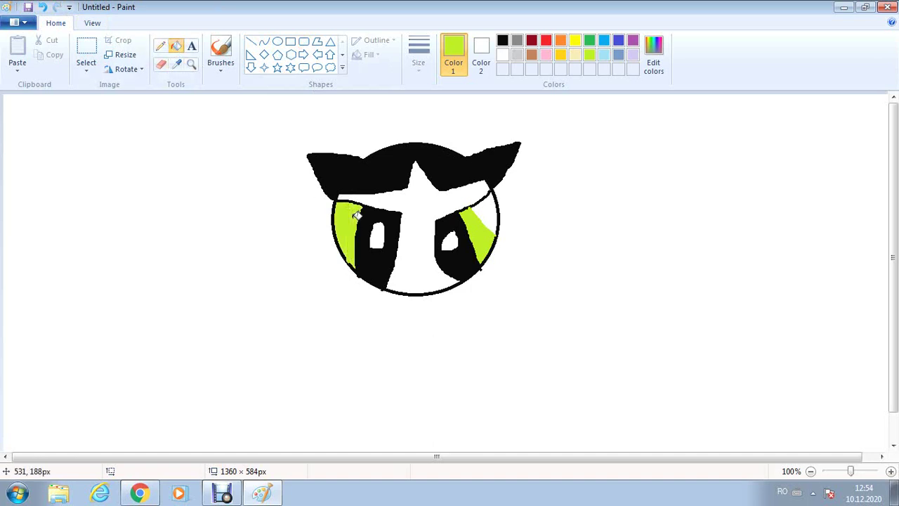
# - Draw a small black smile with the Pencil near the bottom of the face, between the eyes
pyautogui.click(502, 41)
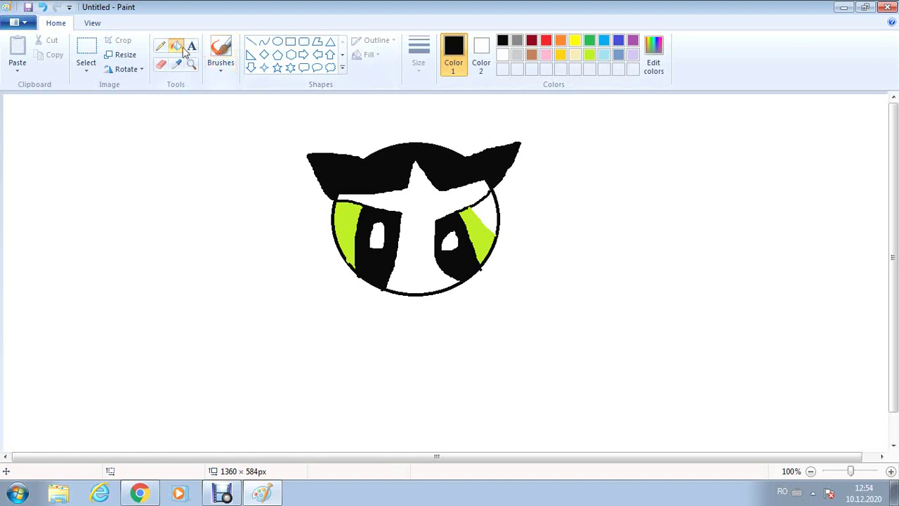
pyautogui.click(160, 47)
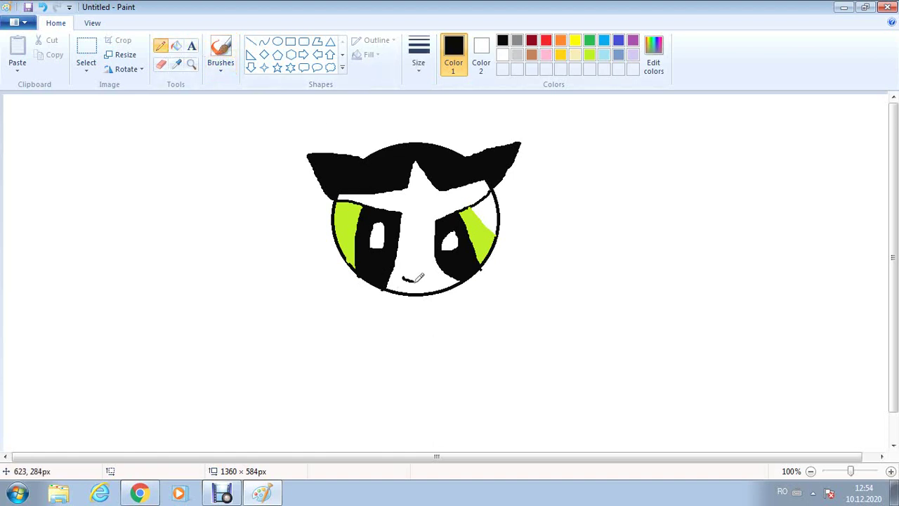
pyautogui.moveTo(414, 281); pyautogui.dragTo(435, 278)
# - Draw a straight black line about 168 px long down from the chin as the dress's left side and erase the stray mark beside it
pyautogui.click(251, 44)
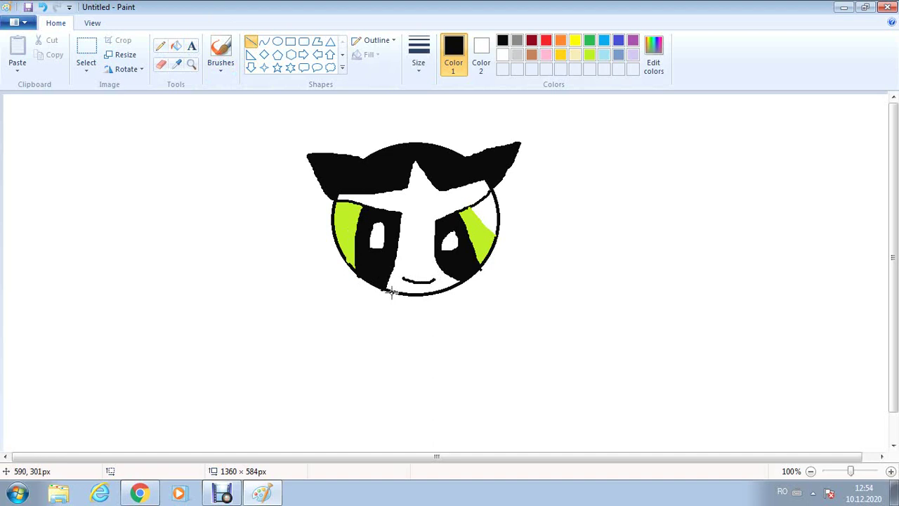
pyautogui.moveTo(391, 294); pyautogui.dragTo(389, 403)
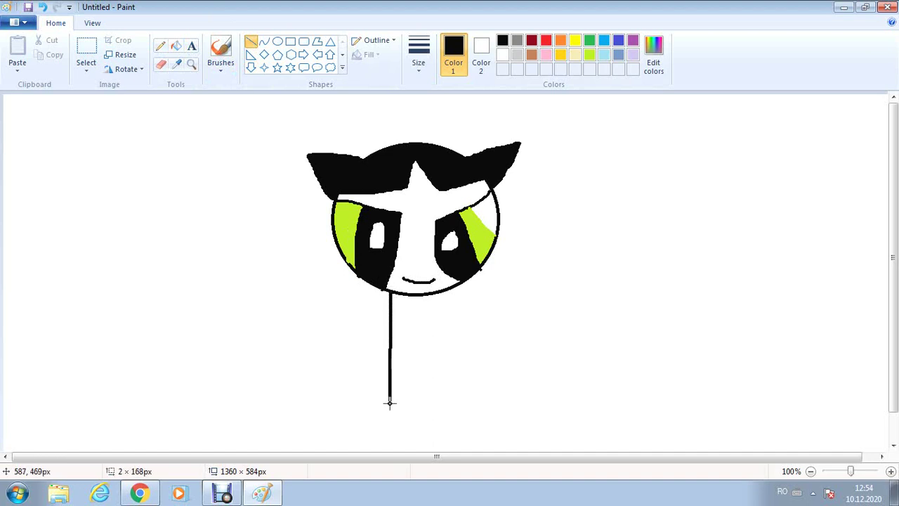
pyautogui.click(481, 333)
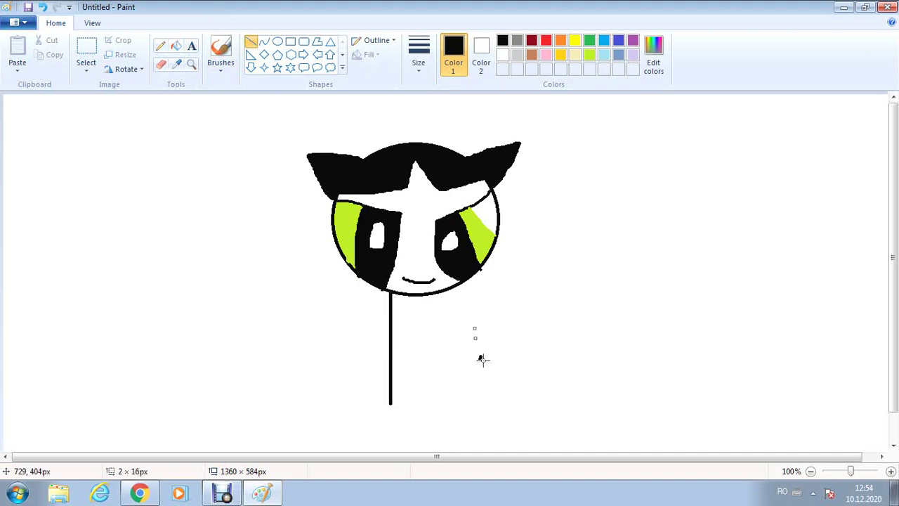
pyautogui.click(161, 64)
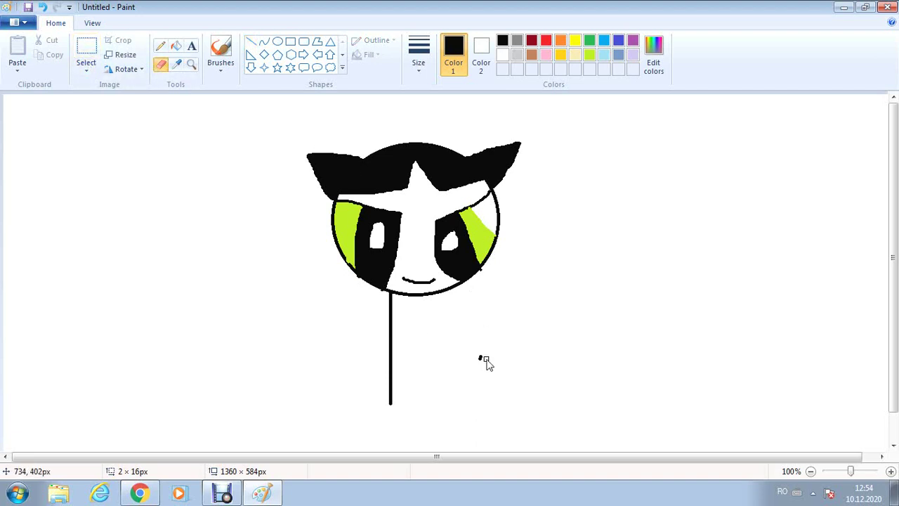
pyautogui.moveTo(484, 361); pyautogui.dragTo(478, 363)
pyautogui.click(161, 46)
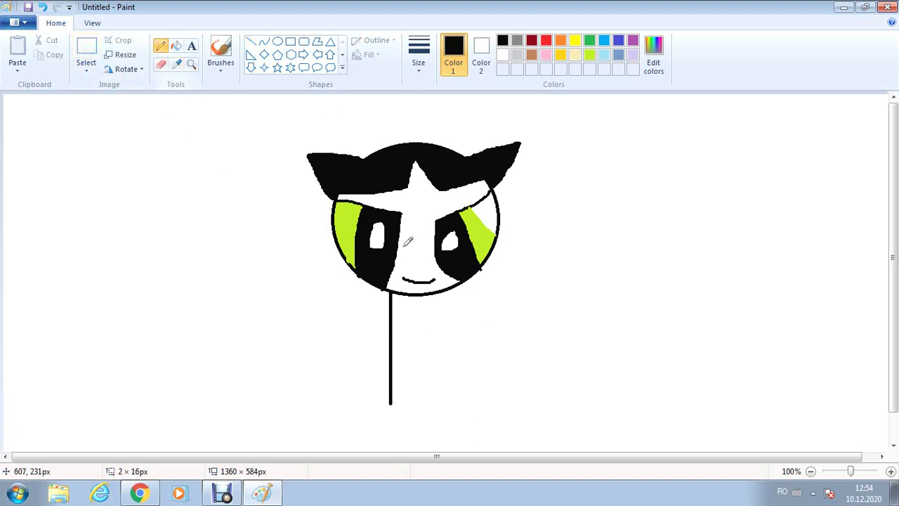
# - Draw the dress's right side and slanted hem with straight black lines, plus two horizontal lines across its middle for a belt
pyautogui.click(251, 41)
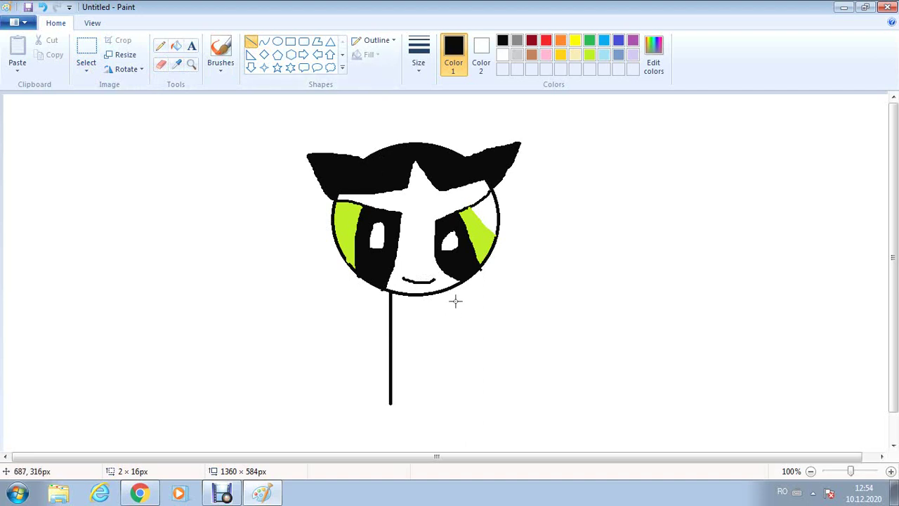
pyautogui.moveTo(457, 282); pyautogui.dragTo(465, 395)
pyautogui.moveTo(390, 404); pyautogui.dragTo(469, 396)
pyautogui.moveTo(390, 326); pyautogui.dragTo(464, 326)
pyautogui.click(443, 347)
pyautogui.moveTo(390, 349); pyautogui.dragTo(463, 349)
pyautogui.click(235, 106)
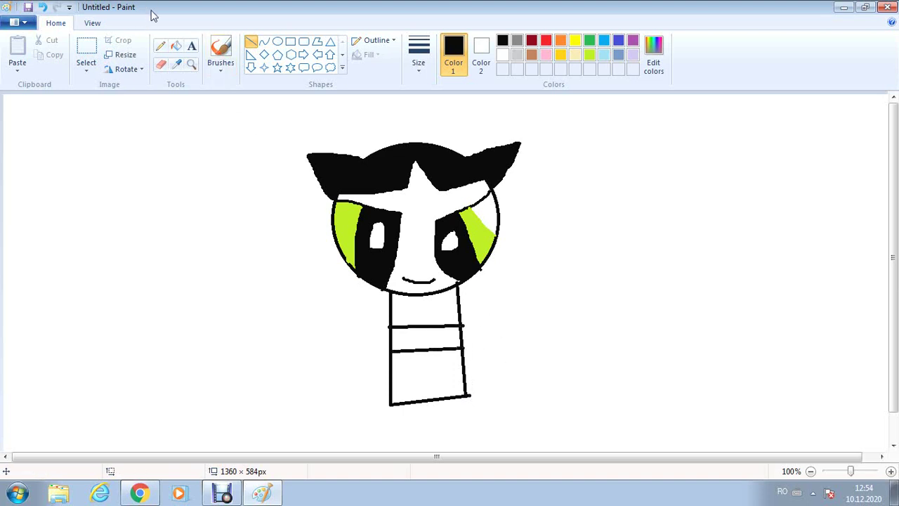
# - Fill the belt with black and the dress sections above and below it with lime
pyautogui.click(176, 46)
pyautogui.click(414, 337)
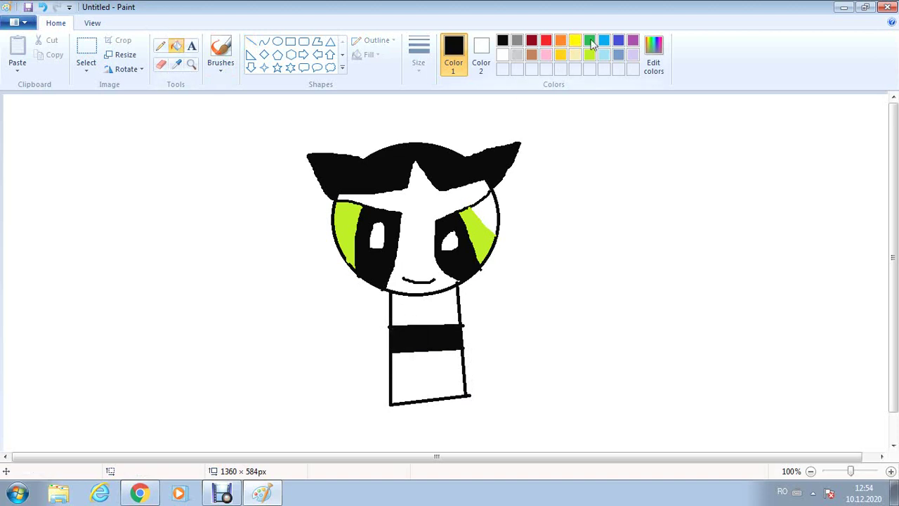
pyautogui.click(592, 59)
pyautogui.click(422, 312)
pyautogui.click(425, 367)
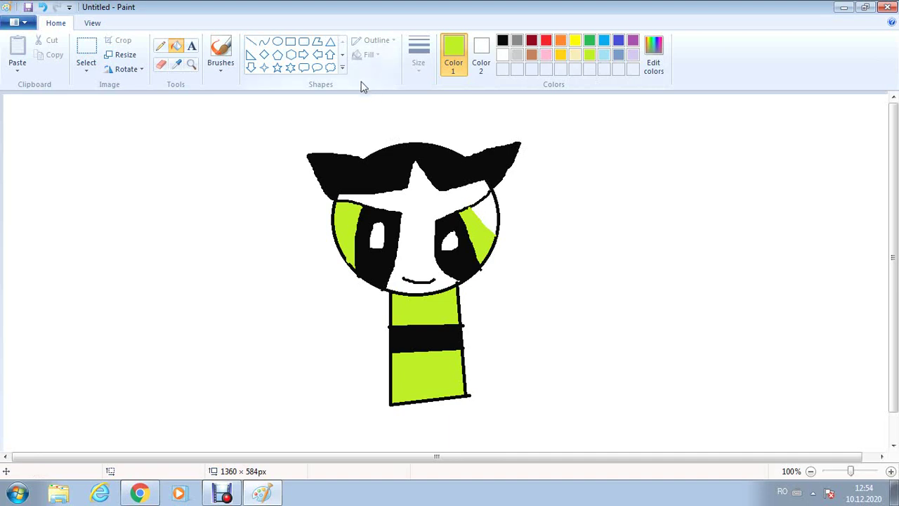
# - Mix a peach skin colour with hue 20, saturation 240 and luminosity 188, and fill the face with it
pyautogui.click(652, 62)
pyautogui.click(332, 214)
pyautogui.moveTo(586, 221); pyautogui.dragTo(589, 181)
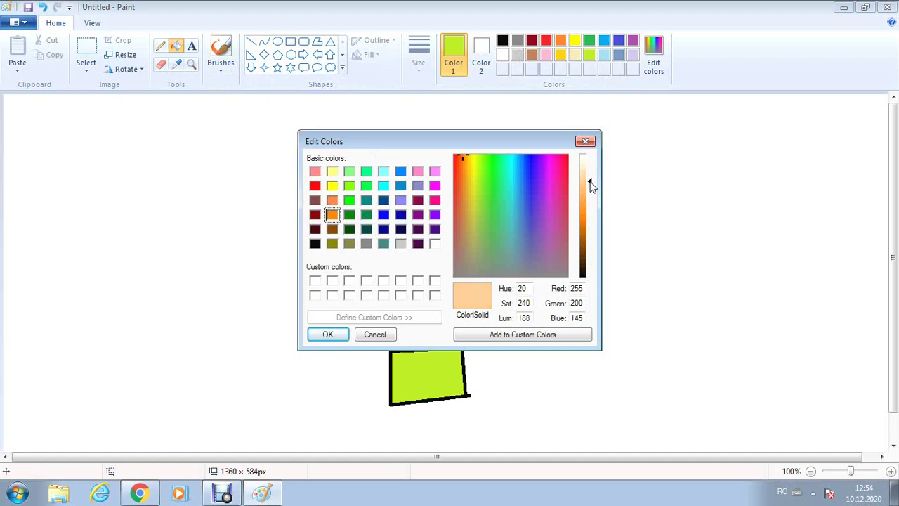
pyautogui.click(475, 336)
pyautogui.click(328, 335)
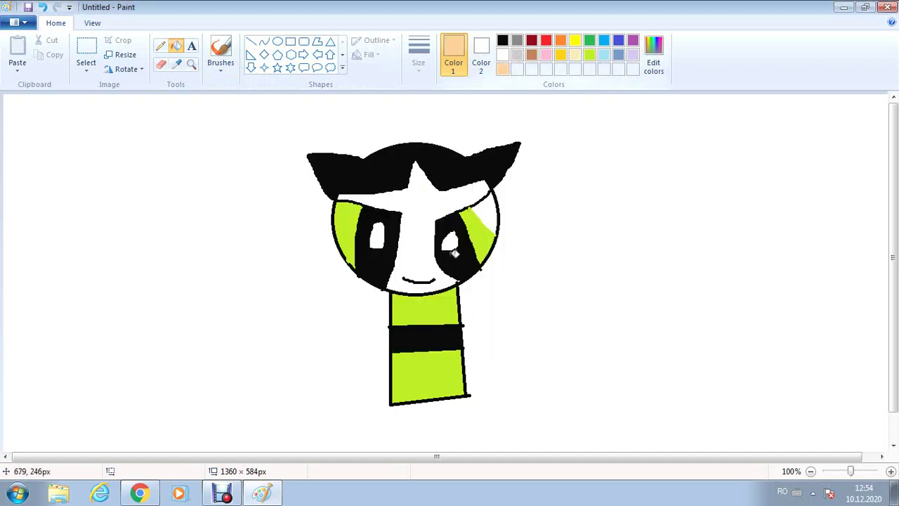
pyautogui.click(411, 225)
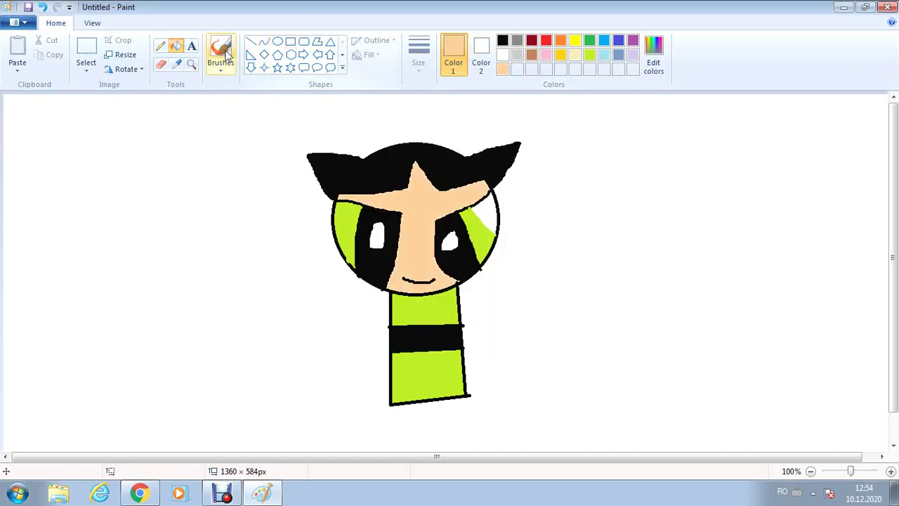
# - Draw curved black arm outlines from the shoulders back to the dress on both sides with the Pencil
pyautogui.click(160, 46)
pyautogui.click(502, 41)
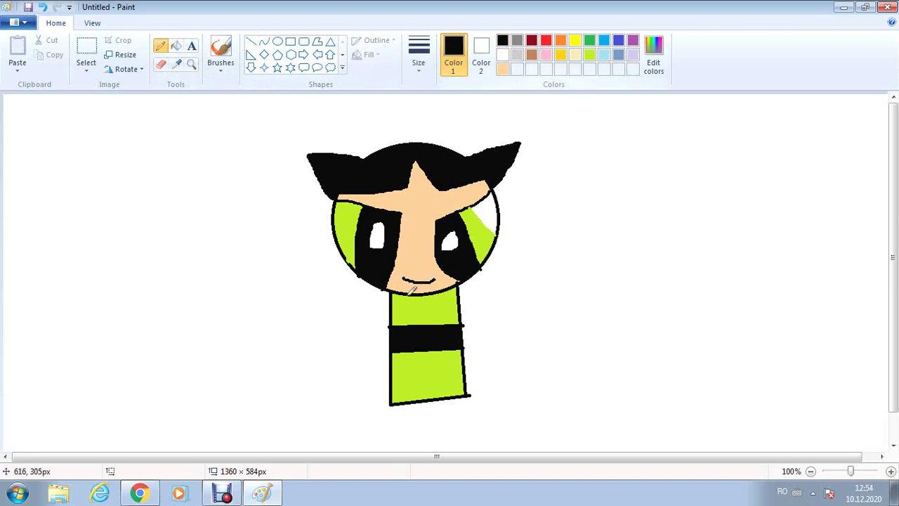
pyautogui.moveTo(388, 290)
pyautogui.mouseDown()
pyautogui.moveTo(338, 294)
pyautogui.moveTo(353, 330)
pyautogui.mouseUp()
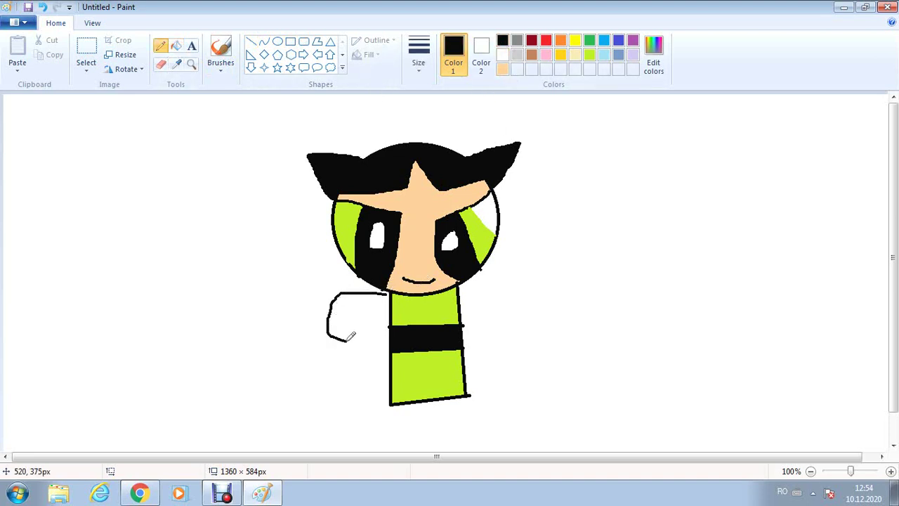
pyautogui.hotkey('ctrl', 'z')
pyautogui.moveTo(390, 285)
pyautogui.mouseDown()
pyautogui.moveTo(365, 312)
pyautogui.moveTo(361, 343)
pyautogui.moveTo(387, 366)
pyautogui.mouseUp()
pyautogui.moveTo(460, 280)
pyautogui.mouseDown()
pyautogui.moveTo(484, 285)
pyautogui.moveTo(501, 315)
pyautogui.moveTo(486, 347)
pyautogui.moveTo(462, 357)
pyautogui.mouseUp()
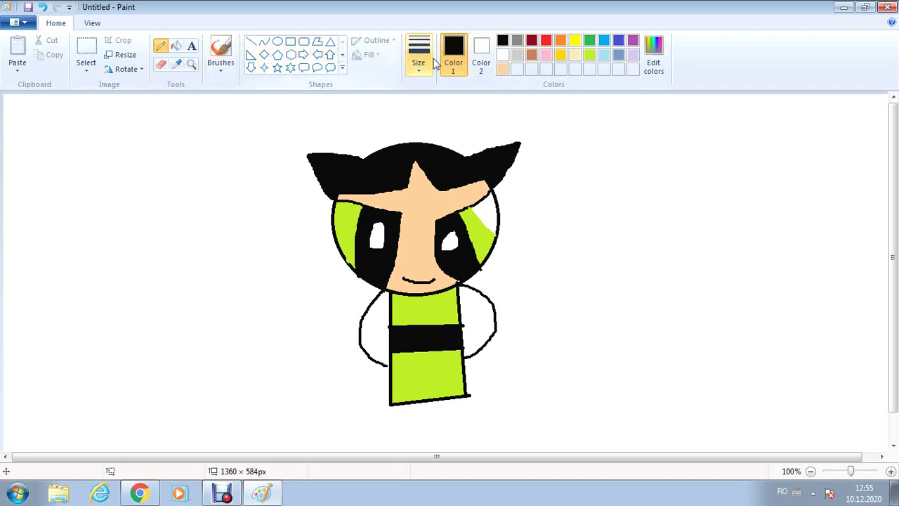
# - Try to fill the left arm with the peach skin colour and undo the fill
pyautogui.click(503, 68)
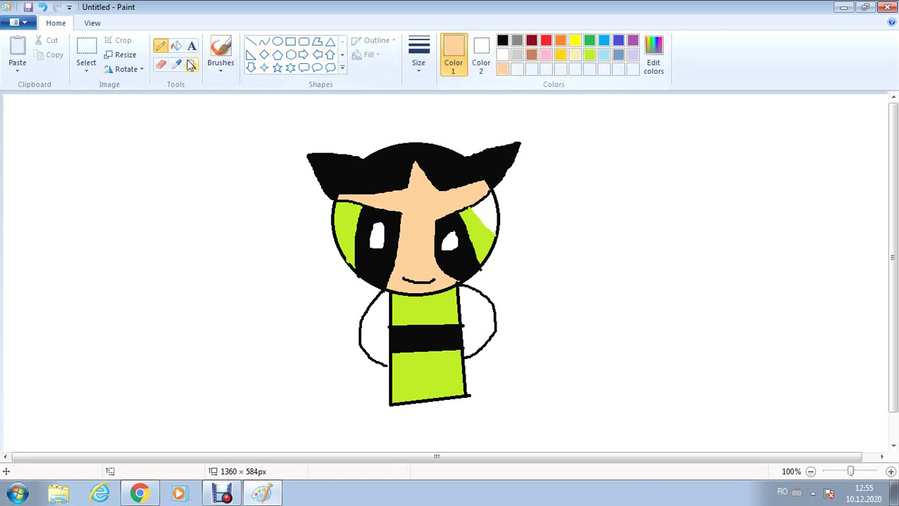
pyautogui.click(175, 46)
pyautogui.click(369, 306)
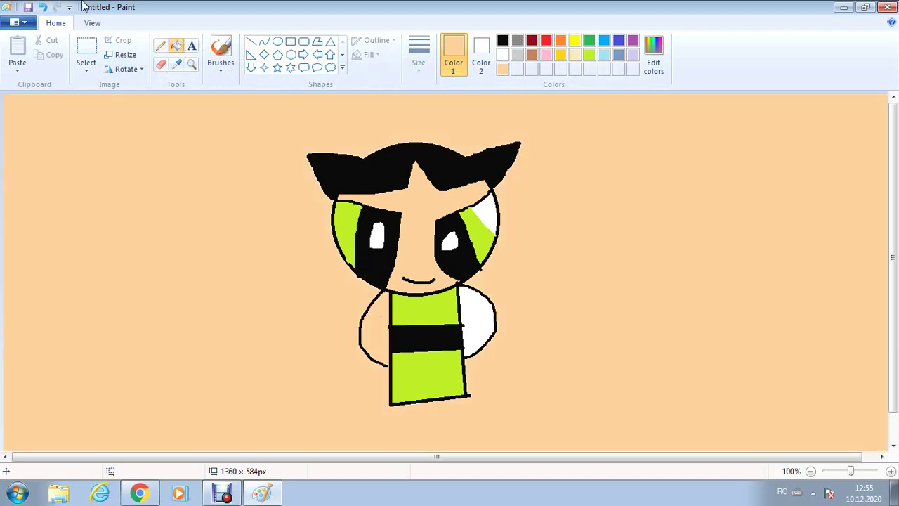
pyautogui.click(42, 7)
# - Close the gap between the lower end of the left arm's outline and the dress with a black pencil stroke
pyautogui.click(160, 45)
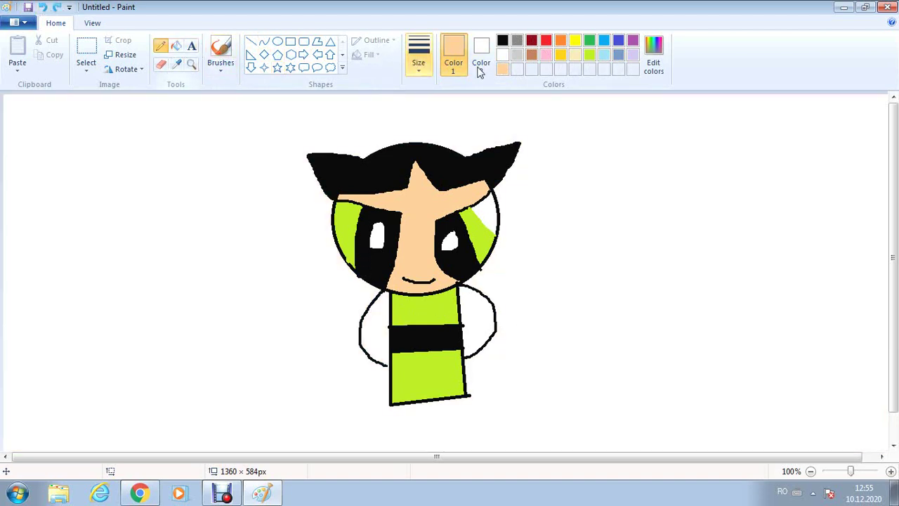
pyautogui.click(503, 40)
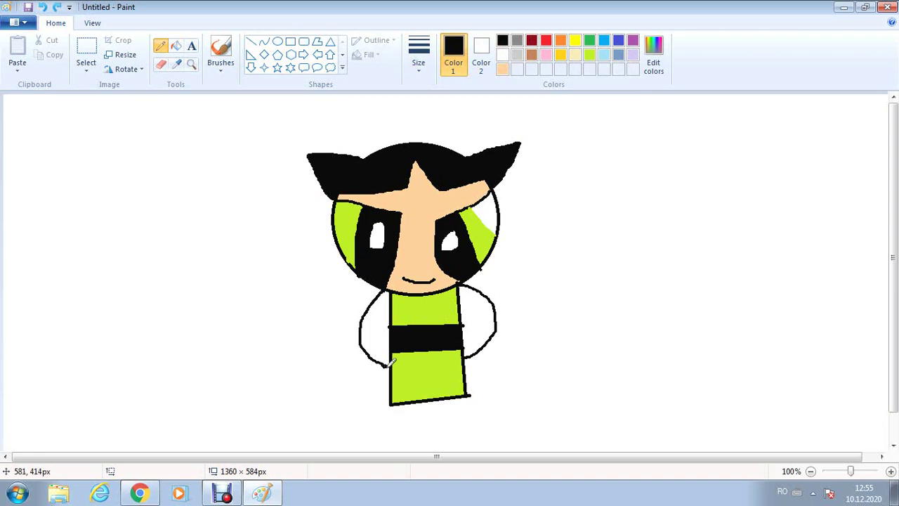
# - Try to fill the left arm with peach set as the secondary colour, and undo the fill
pyautogui.click(176, 45)
pyautogui.click(492, 71)
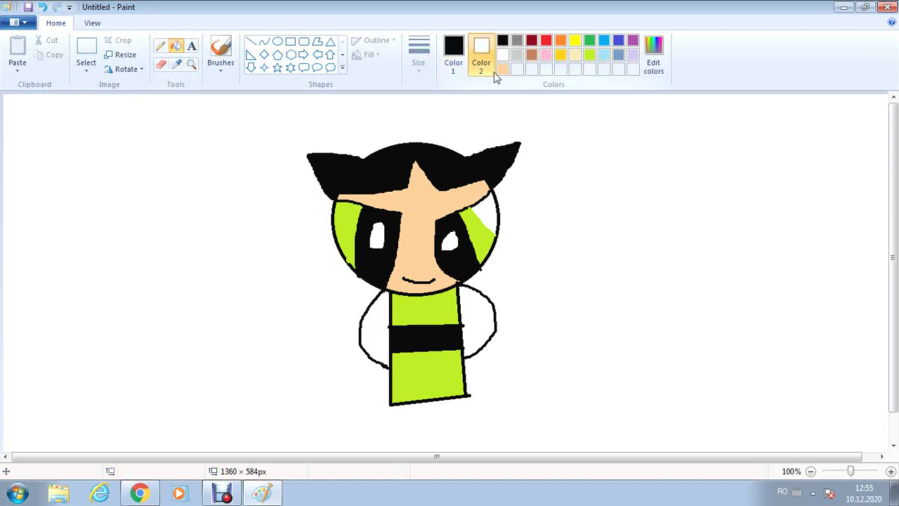
pyautogui.click(501, 69)
pyautogui.click(381, 336)
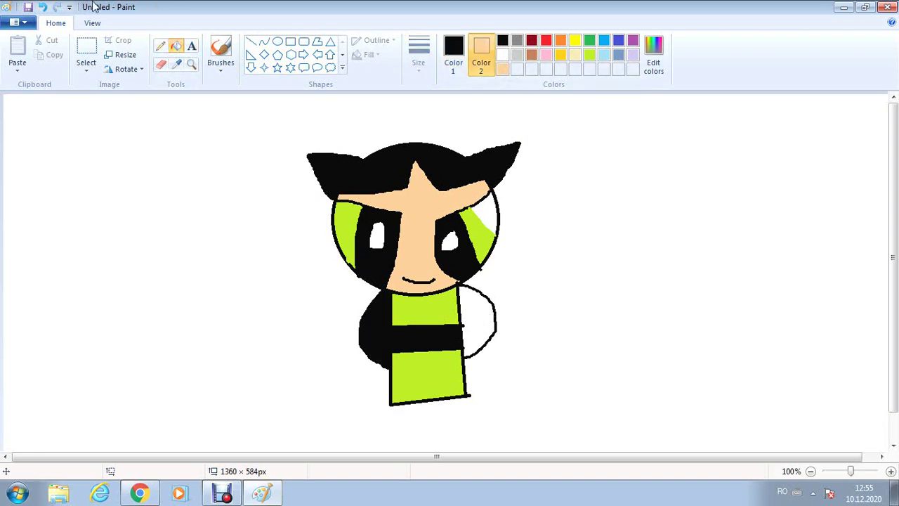
pyautogui.click(42, 6)
# - Set the primary colour to the custom peach and fill both arms with it
pyautogui.click(455, 56)
pyautogui.click(501, 69)
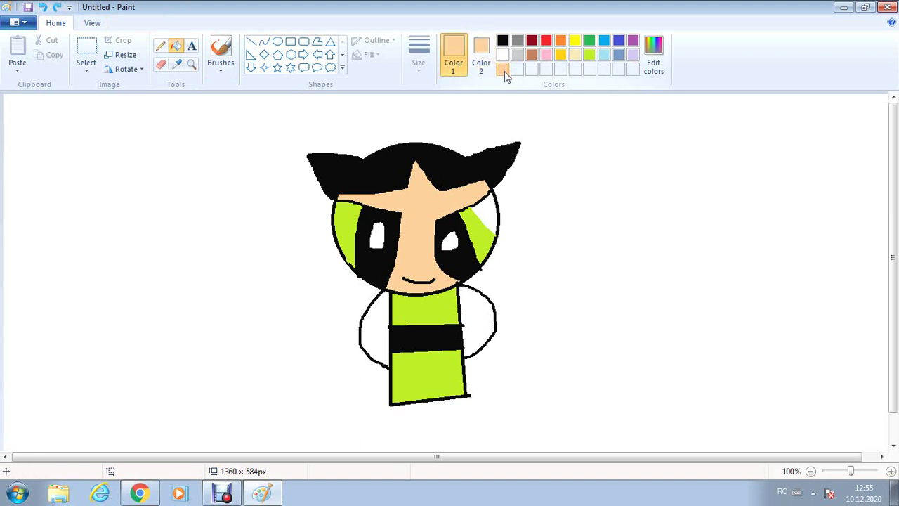
pyautogui.click(390, 324)
pyautogui.click(477, 307)
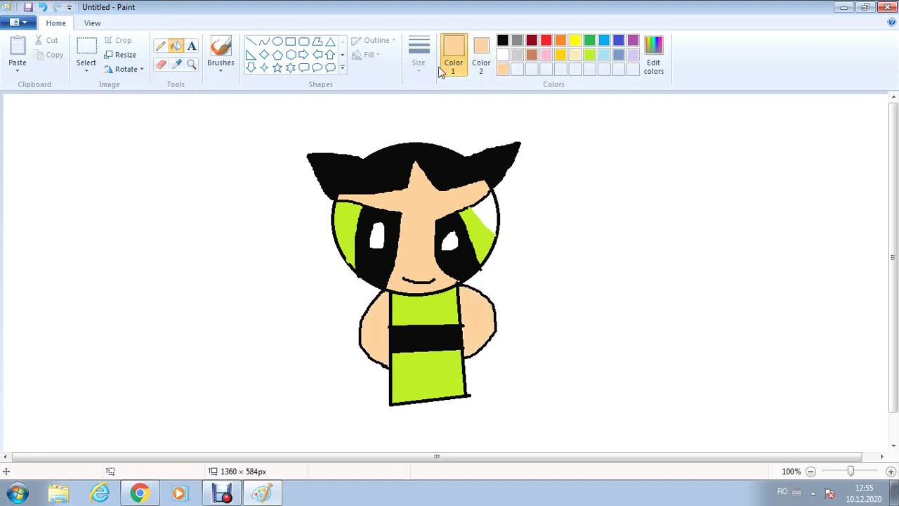
# - Draw two short rounded black leg outlines below the dress, each with a sock line and a small box on the shoe
pyautogui.click(160, 46)
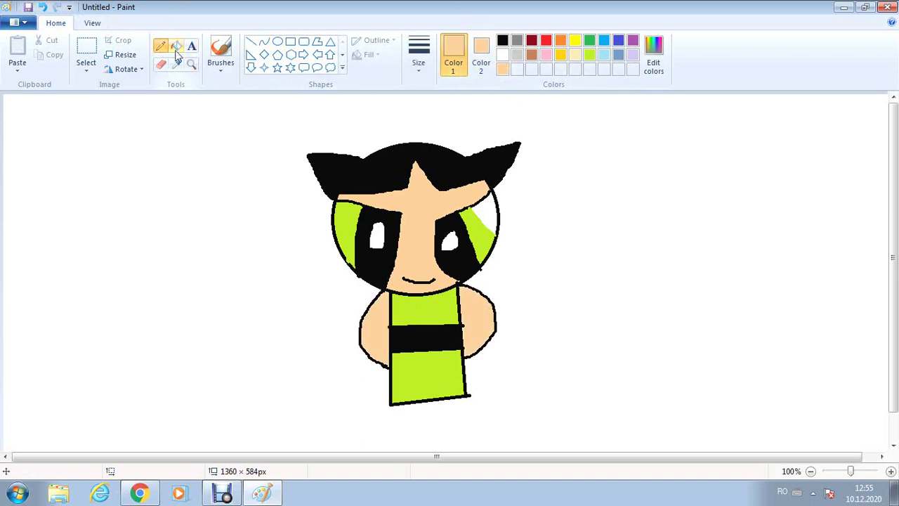
pyautogui.click(502, 40)
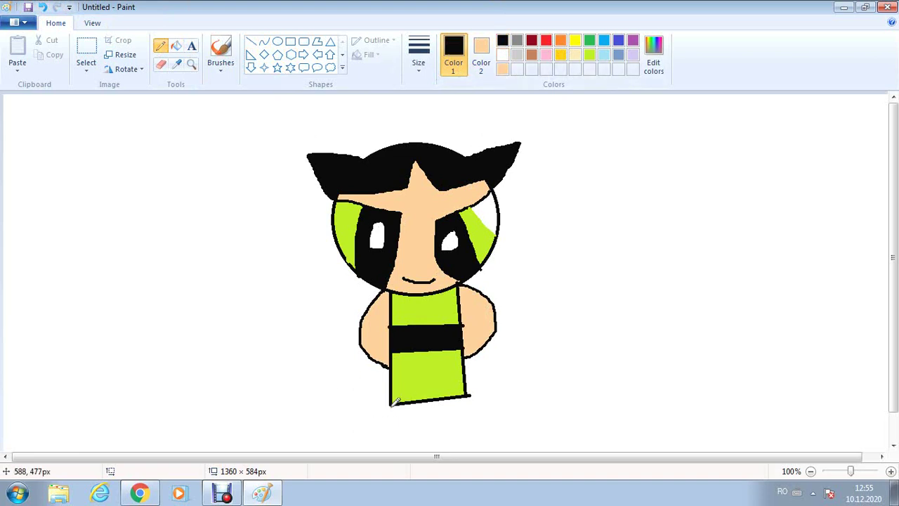
pyautogui.moveTo(391, 405)
pyautogui.mouseDown()
pyautogui.moveTo(391, 441)
pyautogui.moveTo(406, 446)
pyautogui.moveTo(419, 442)
pyautogui.moveTo(433, 400)
pyautogui.moveTo(442, 442)
pyautogui.moveTo(458, 437)
pyautogui.moveTo(469, 395)
pyautogui.mouseUp()
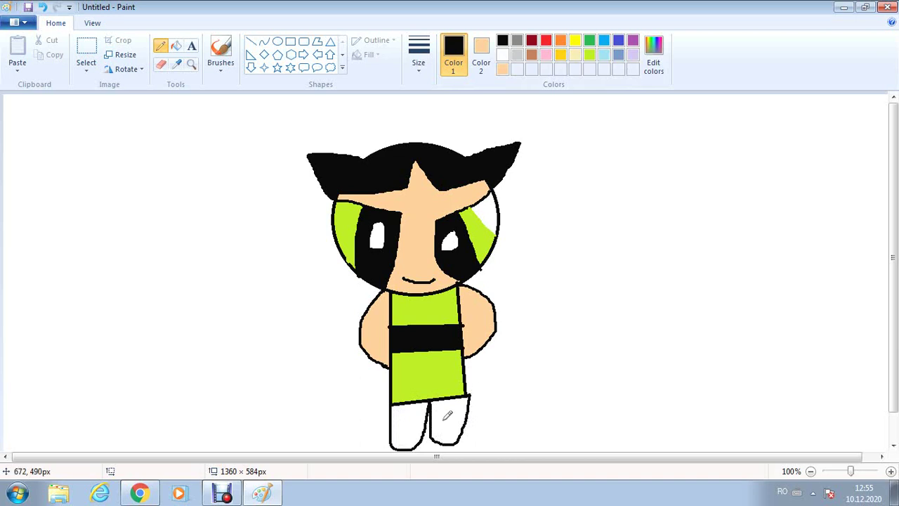
pyautogui.moveTo(393, 419)
pyautogui.mouseDown()
pyautogui.moveTo(429, 418)
pyautogui.moveTo(420, 434)
pyautogui.moveTo(398, 426)
pyautogui.moveTo(461, 418)
pyautogui.moveTo(453, 425)
pyautogui.mouseUp()
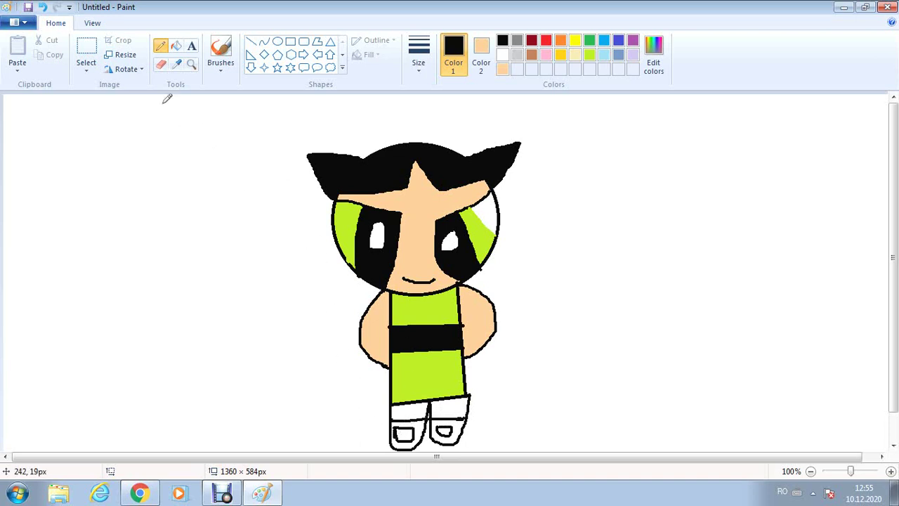
# - Fill both shoes with black, leaving the socks and the small boxes white
pyautogui.click(175, 46)
pyautogui.click(415, 428)
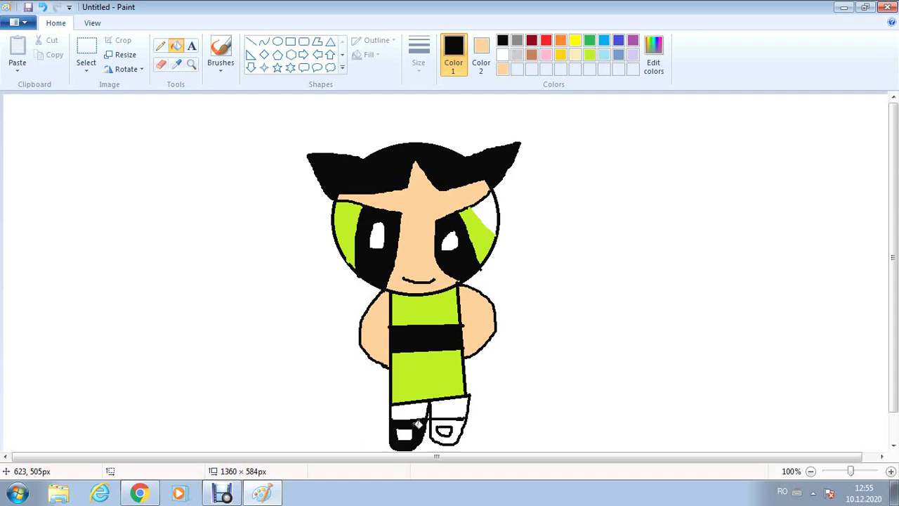
pyautogui.click(453, 426)
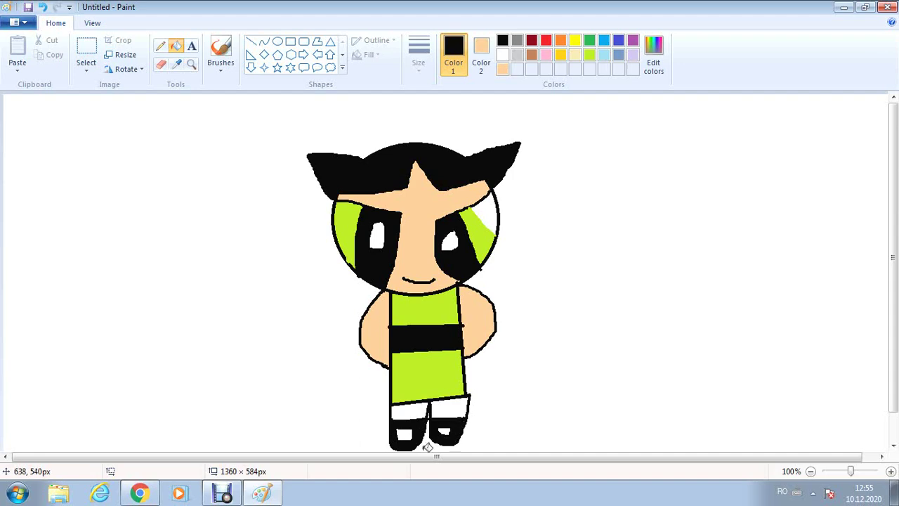
pyautogui.click(222, 494)
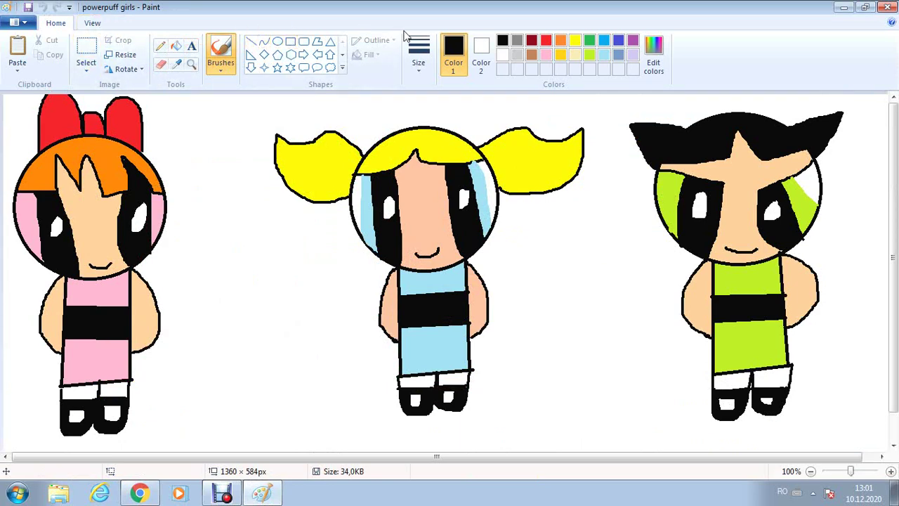
# - Draw a capital letter L in thicker black pencil lines in the empty space between the first two girls
pyautogui.click(162, 47)
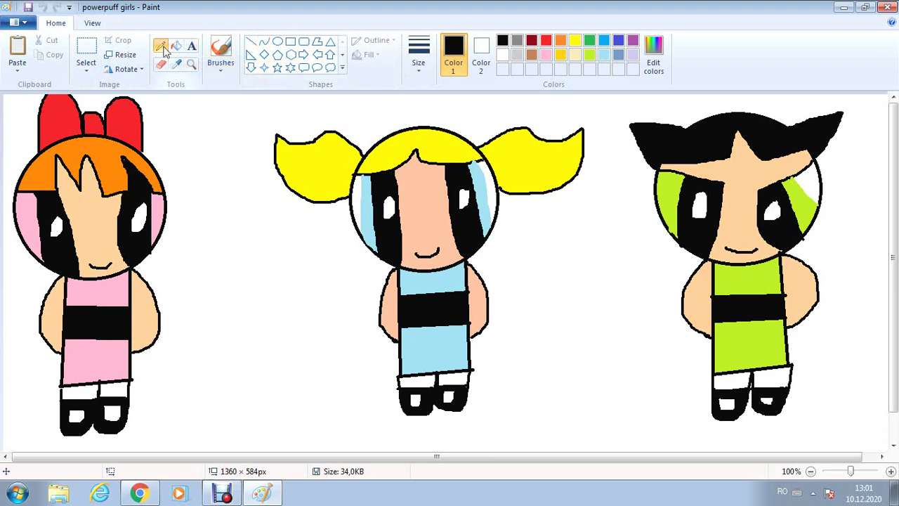
pyautogui.moveTo(203, 235); pyautogui.dragTo(203, 291)
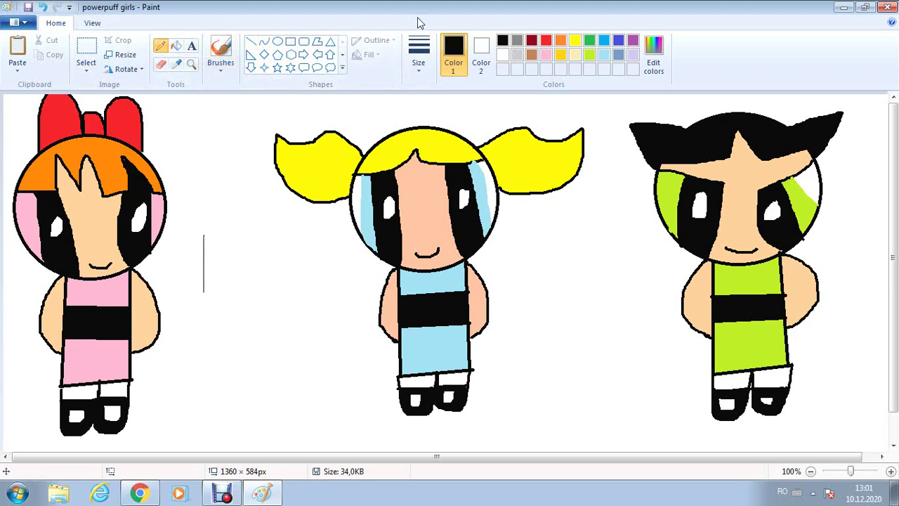
pyautogui.click(419, 54)
pyautogui.click(433, 164)
pyautogui.moveTo(205, 232)
pyautogui.mouseDown()
pyautogui.moveTo(205, 292)
pyautogui.moveTo(233, 289)
pyautogui.mouseUp()
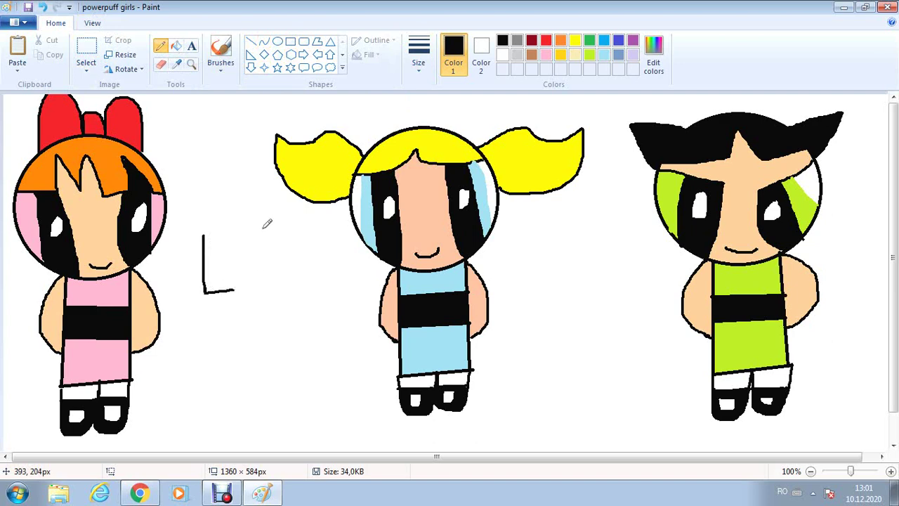
# - Write I, K and E after the L to complete LIKE, and write AND below it in black pencil capitals
pyautogui.moveTo(257, 234); pyautogui.dragTo(256, 284)
pyautogui.click(256, 192)
pyautogui.moveTo(278, 237); pyautogui.dragTo(283, 288)
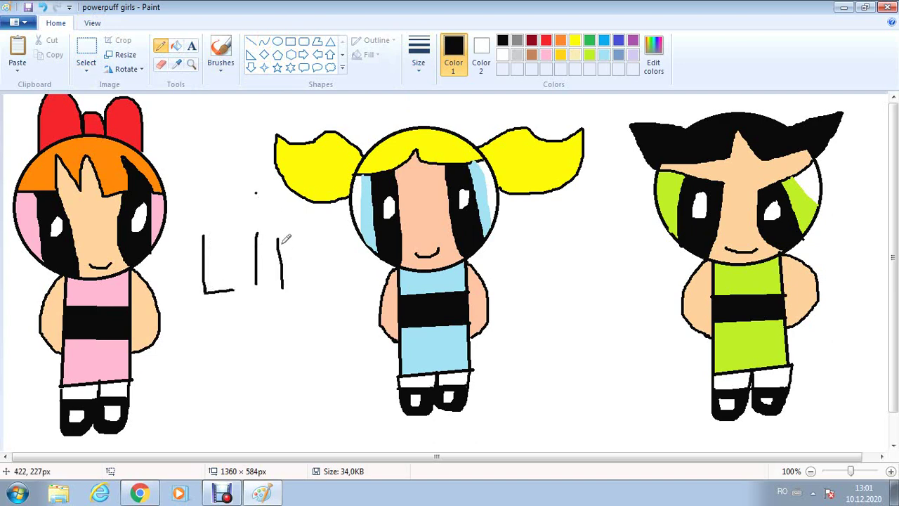
pyautogui.moveTo(301, 241)
pyautogui.mouseDown()
pyautogui.moveTo(280, 265)
pyautogui.moveTo(317, 280)
pyautogui.mouseUp()
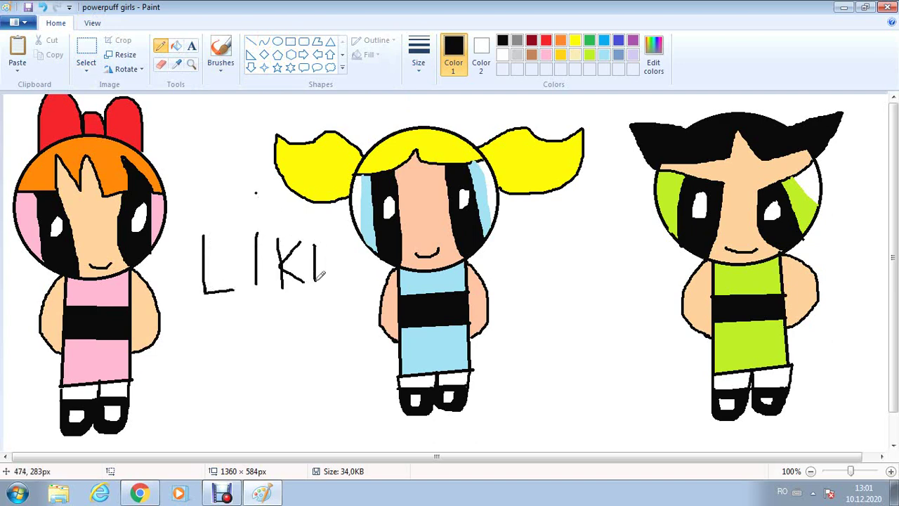
pyautogui.moveTo(314, 245); pyautogui.dragTo(326, 246)
pyautogui.moveTo(318, 278); pyautogui.dragTo(329, 279)
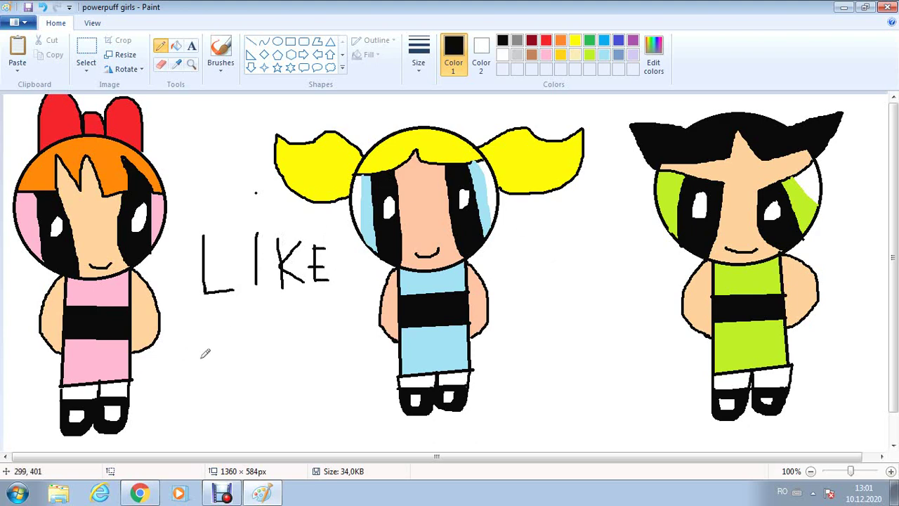
pyautogui.moveTo(188, 380)
pyautogui.mouseDown()
pyautogui.moveTo(202, 351)
pyautogui.moveTo(217, 375)
pyautogui.moveTo(202, 369)
pyautogui.moveTo(237, 353)
pyautogui.moveTo(261, 379)
pyautogui.moveTo(261, 344)
pyautogui.moveTo(277, 395)
pyautogui.mouseUp()
pyautogui.moveTo(281, 349)
pyautogui.mouseDown()
pyautogui.moveTo(296, 368)
pyautogui.moveTo(276, 393)
pyautogui.mouseUp()
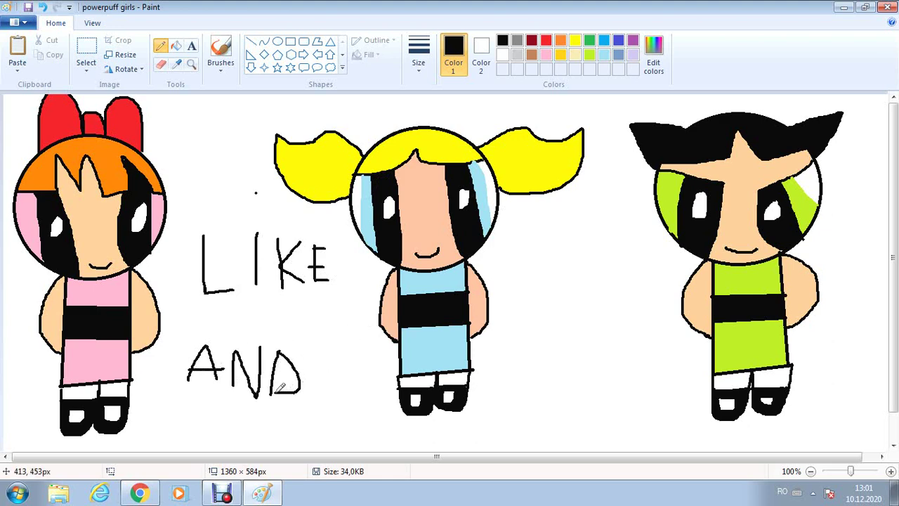
# - Write the letters SUBSCR in black pencil capitals in the empty space between the second and third girls
pyautogui.moveTo(531, 245); pyautogui.dragTo(533, 298)
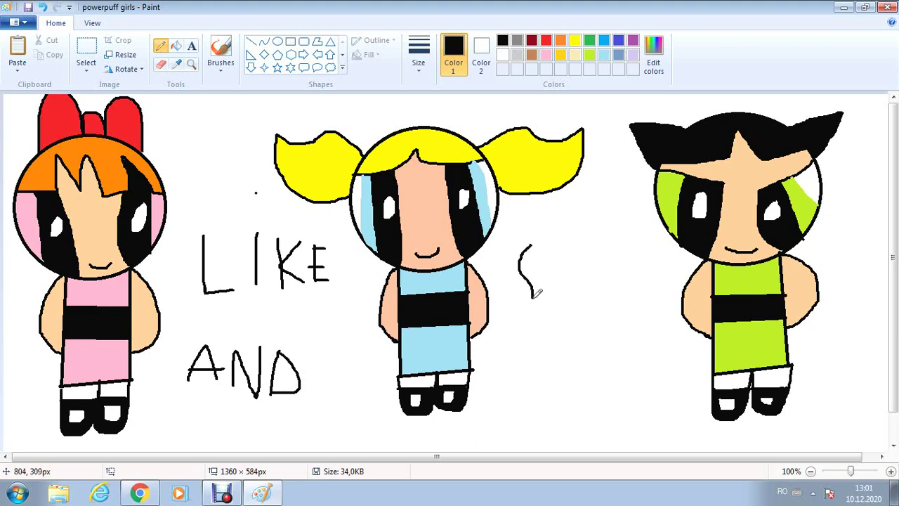
pyautogui.moveTo(540, 248)
pyautogui.mouseDown()
pyautogui.moveTo(542, 309)
pyautogui.moveTo(566, 306)
pyautogui.moveTo(570, 257)
pyautogui.moveTo(588, 315)
pyautogui.mouseUp()
pyautogui.moveTo(583, 245)
pyautogui.mouseDown()
pyautogui.moveTo(603, 261)
pyautogui.moveTo(599, 283)
pyautogui.moveTo(586, 286)
pyautogui.moveTo(600, 293)
pyautogui.moveTo(591, 312)
pyautogui.mouseUp()
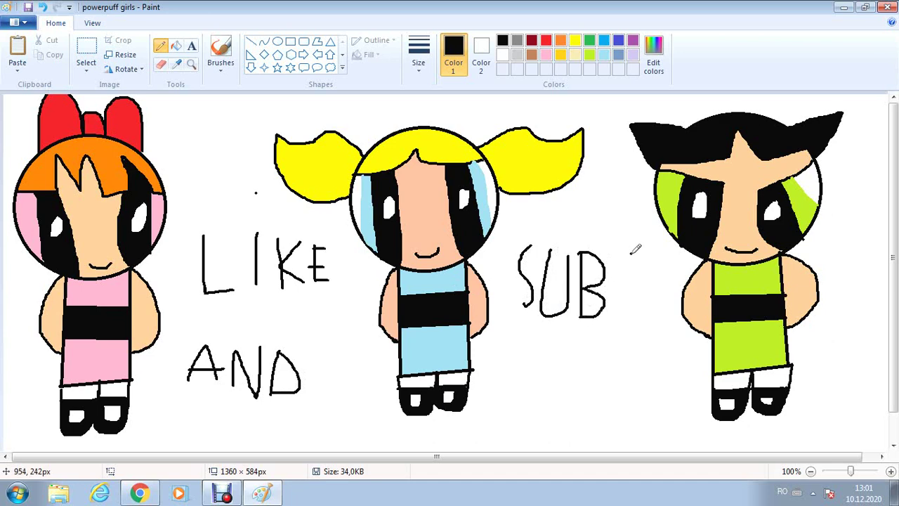
pyautogui.moveTo(632, 251)
pyautogui.mouseDown()
pyautogui.moveTo(615, 277)
pyautogui.moveTo(621, 318)
pyautogui.mouseUp()
pyautogui.moveTo(650, 252)
pyautogui.mouseDown()
pyautogui.moveTo(638, 307)
pyautogui.moveTo(656, 317)
pyautogui.moveTo(669, 259)
pyautogui.moveTo(687, 266)
pyautogui.moveTo(664, 284)
pyautogui.moveTo(685, 320)
pyautogui.mouseUp()
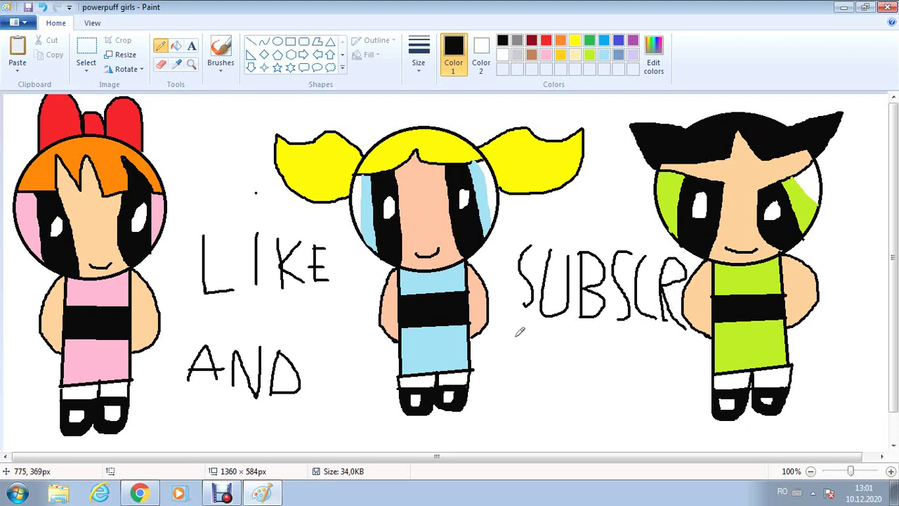
# - Complete the word SUBSCRIBE by writing the letters IBE on a second line below SUBSCR
pyautogui.moveTo(519, 335); pyautogui.dragTo(520, 389)
pyautogui.moveTo(543, 335); pyautogui.dragTo(545, 391)
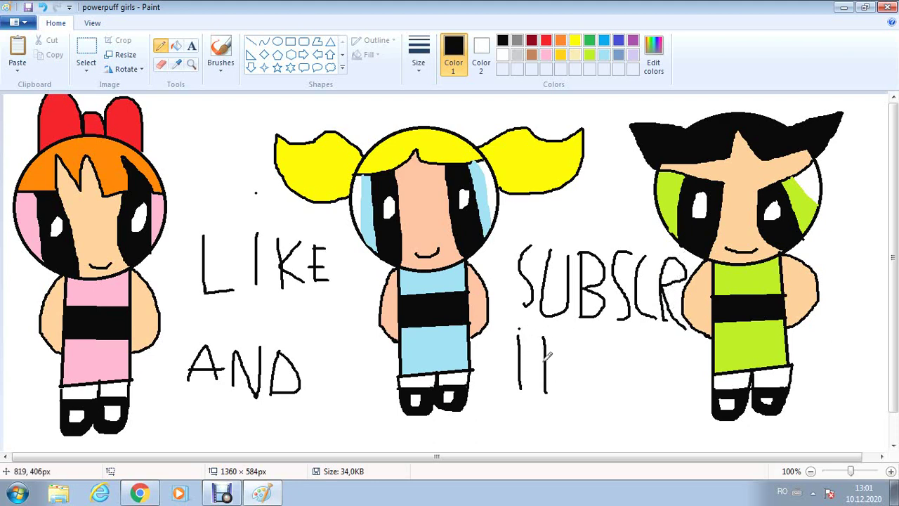
pyautogui.moveTo(550, 356); pyautogui.dragTo(552, 392)
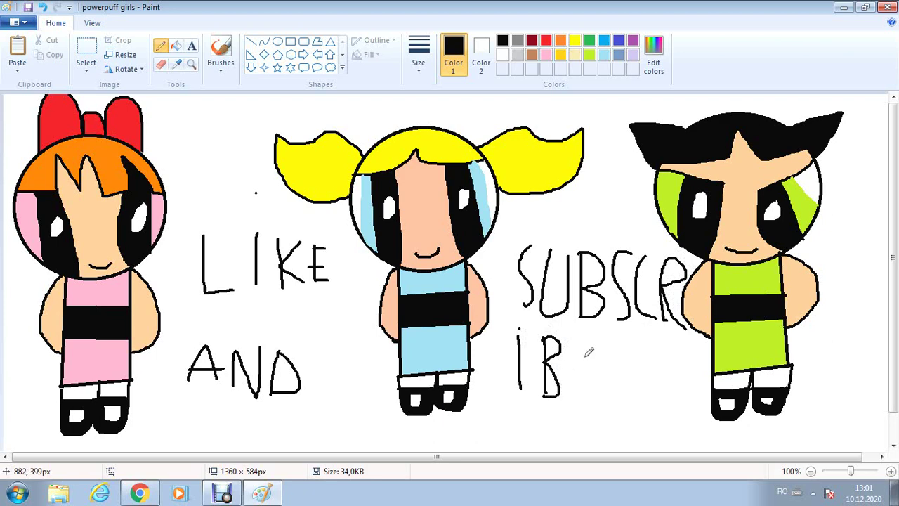
pyautogui.moveTo(577, 339); pyautogui.dragTo(573, 387)
pyautogui.moveTo(578, 344); pyautogui.dragTo(598, 343)
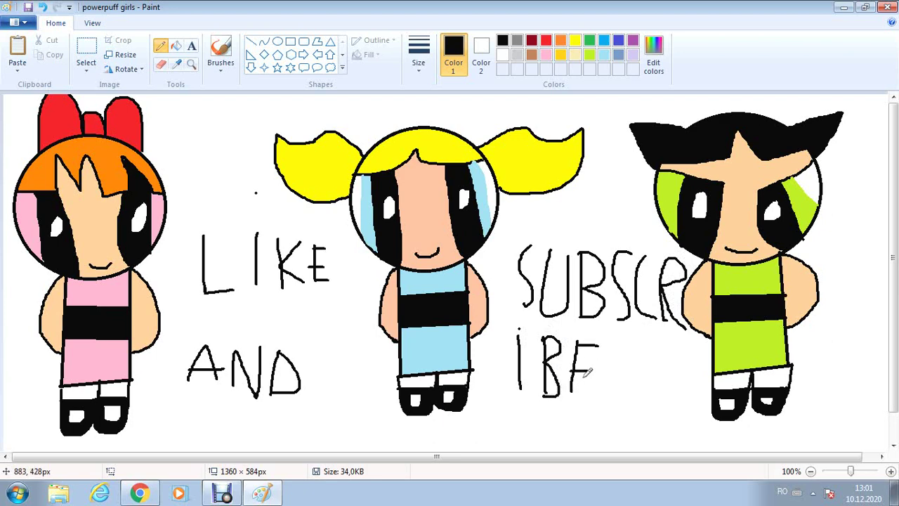
pyautogui.moveTo(564, 393); pyautogui.dragTo(598, 392)
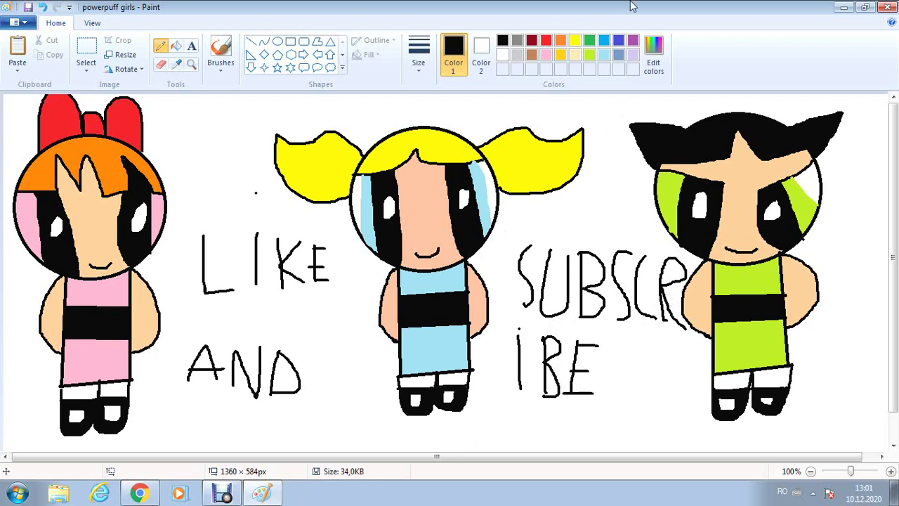